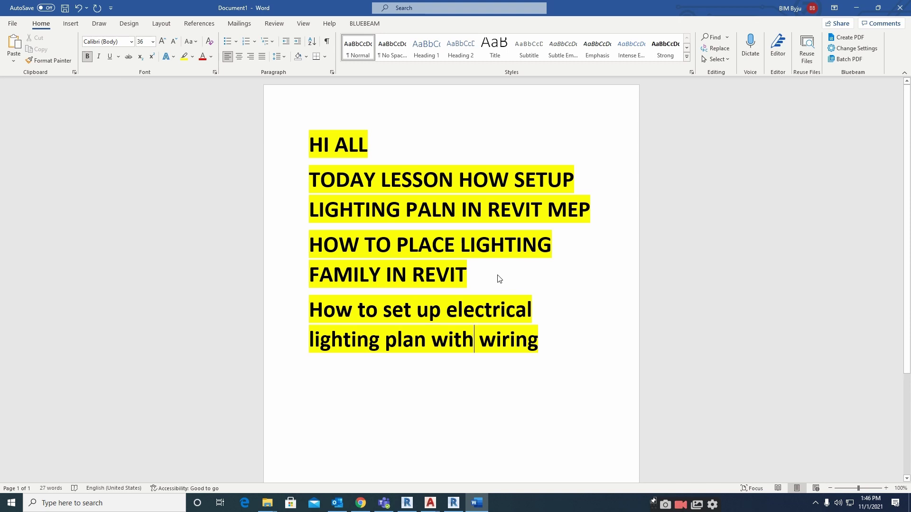
Correct the misspelt PALN in the lesson title so it reads PLANN
drag(444, 212, 418, 212)
text(la)
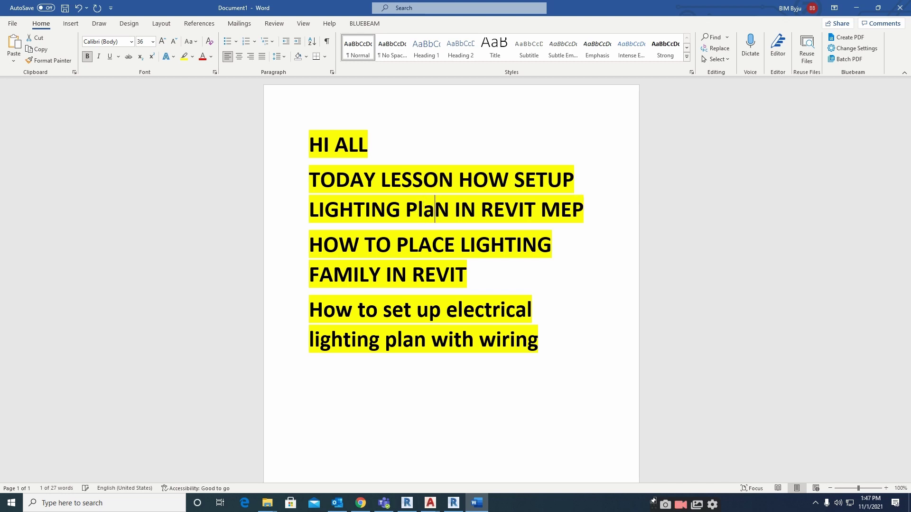
key(BackSpace)
key(BackSpace)
text(LA)
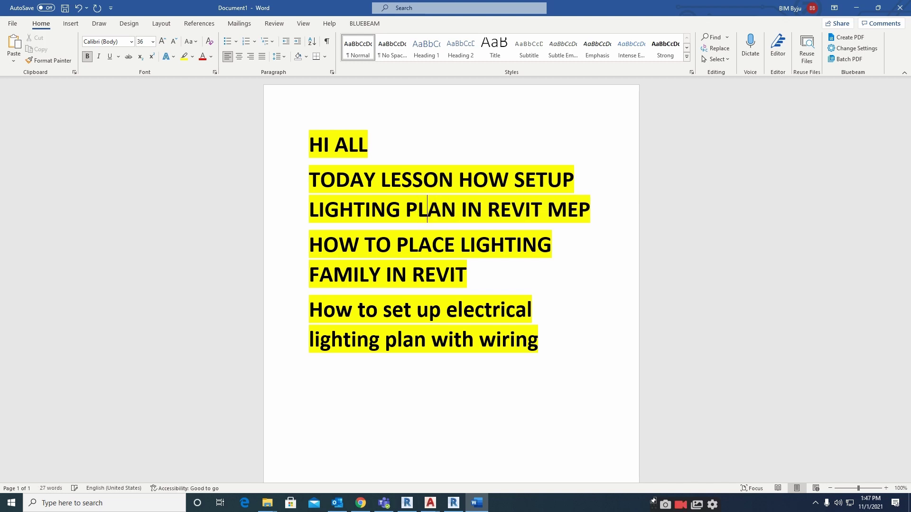
text(N)
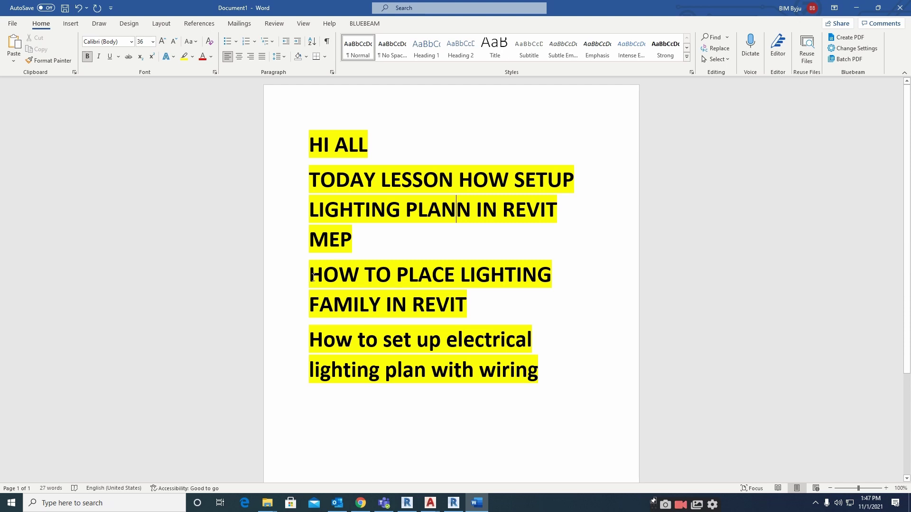
Highlight the last two heading paragraphs, then clear the text selection
drag(315, 277, 538, 377)
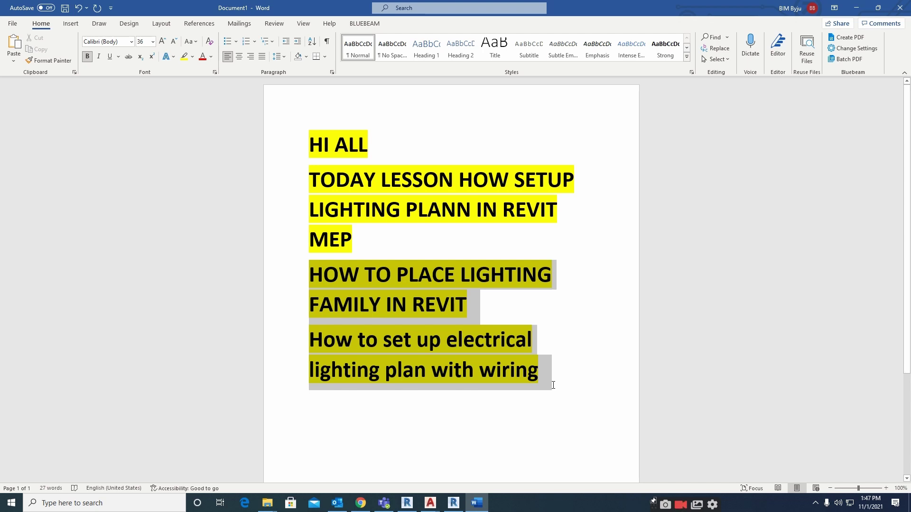
drag(553, 385, 526, 418)
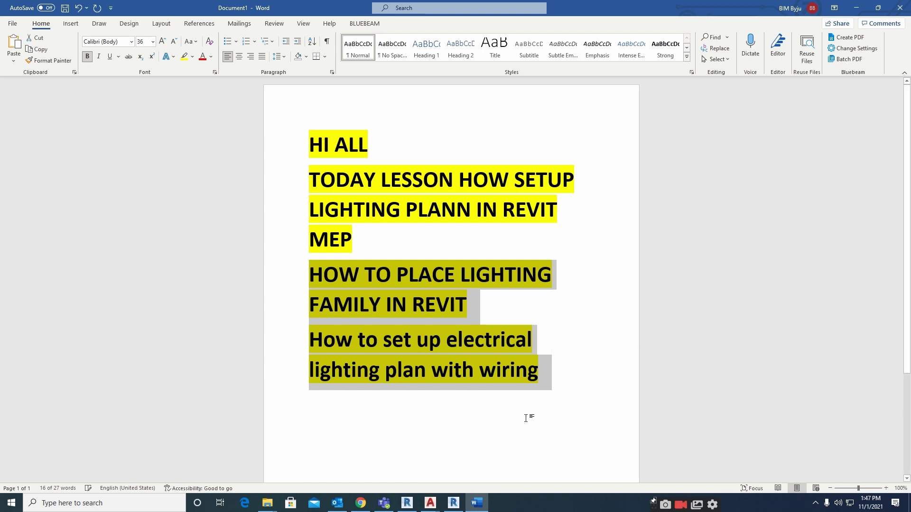
click(454, 404)
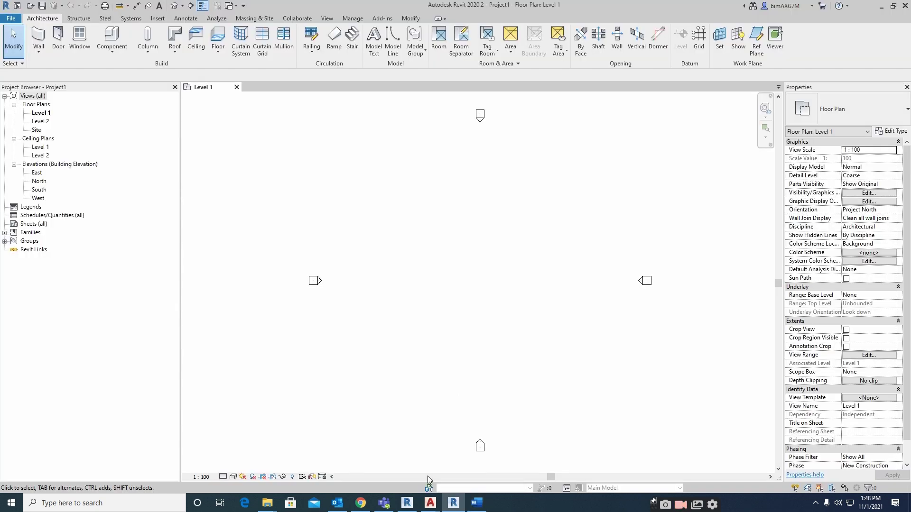
Enable worksharing and create the ELECTRICAL-LIGHTING PLAN workset
click(429, 488)
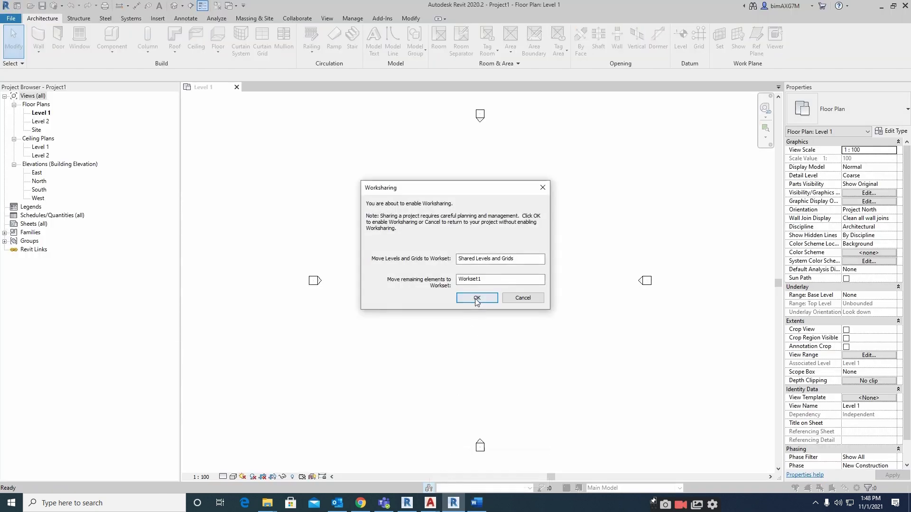
click(477, 298)
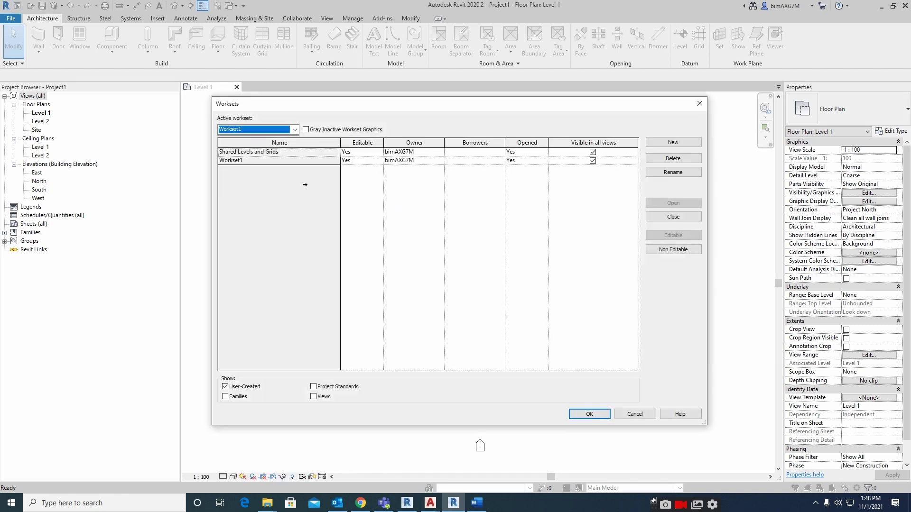
click(678, 143)
text(ELECTRICAL-LIGHTING PLAN)
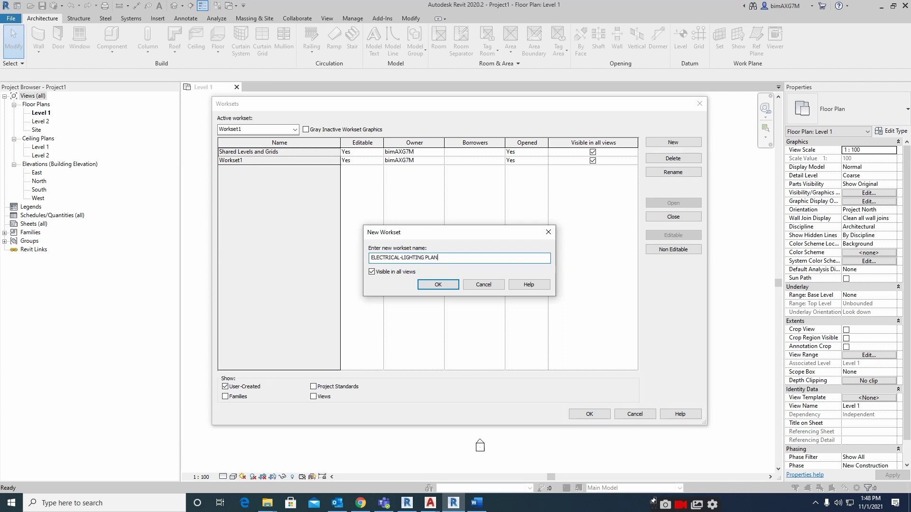
click(429, 285)
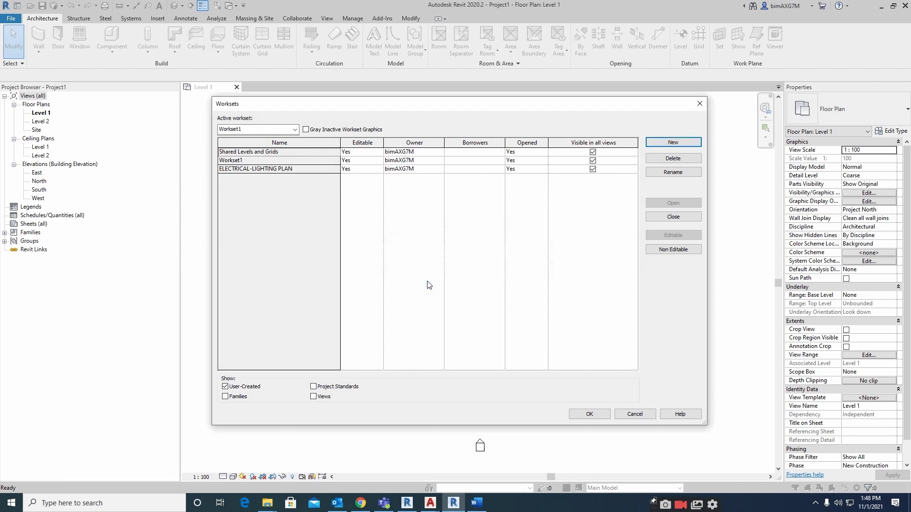
Add a LINKED MODEL workset and keep it as the active workset
click(662, 146)
text(LINKED MODEL)
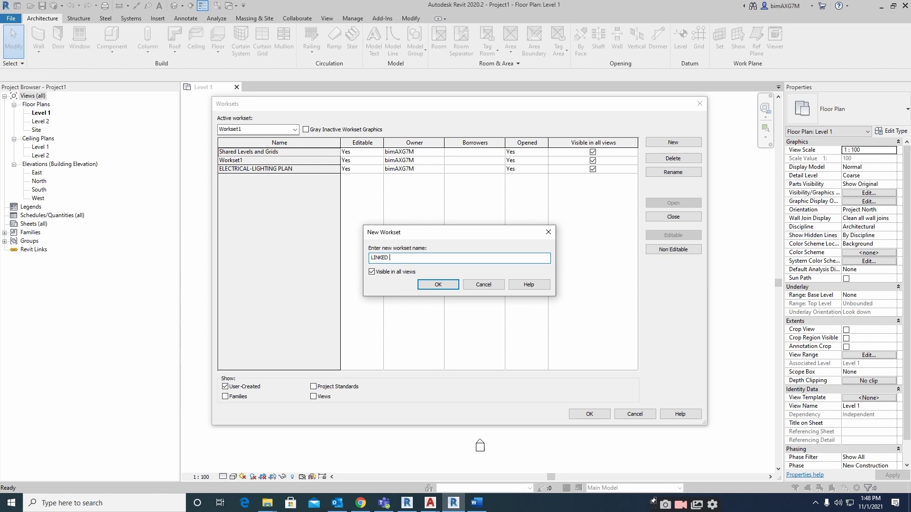
click(426, 284)
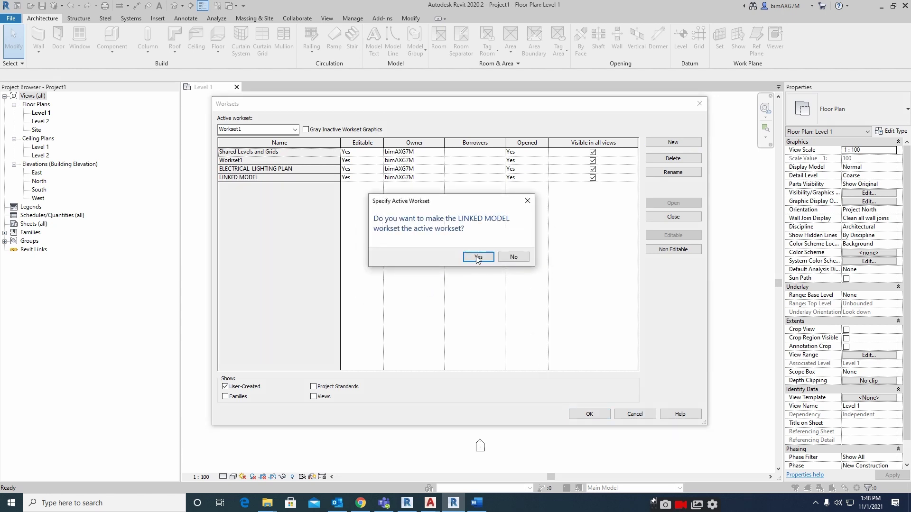
click(481, 257)
click(477, 489)
click(477, 489)
click(475, 336)
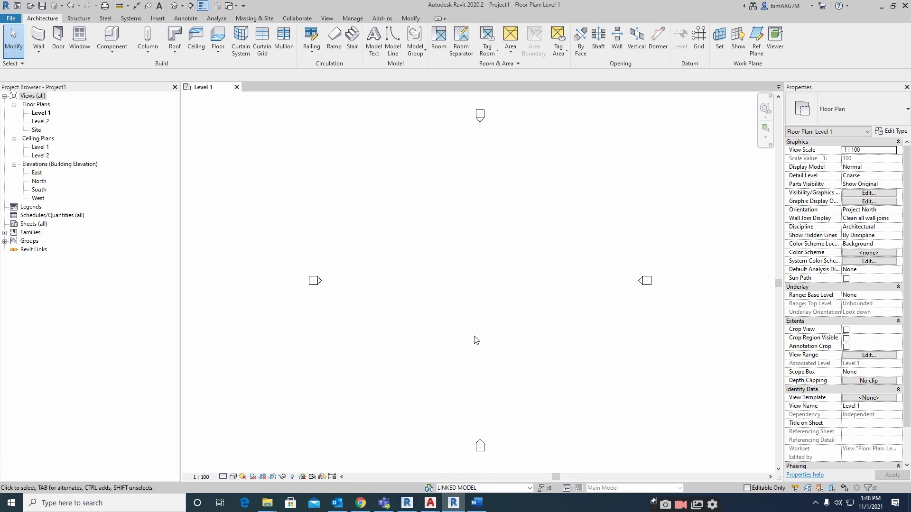
Turn off the Elevations annotation category in Level 1's Visibility/Graphics settings
key(v)
key(v)
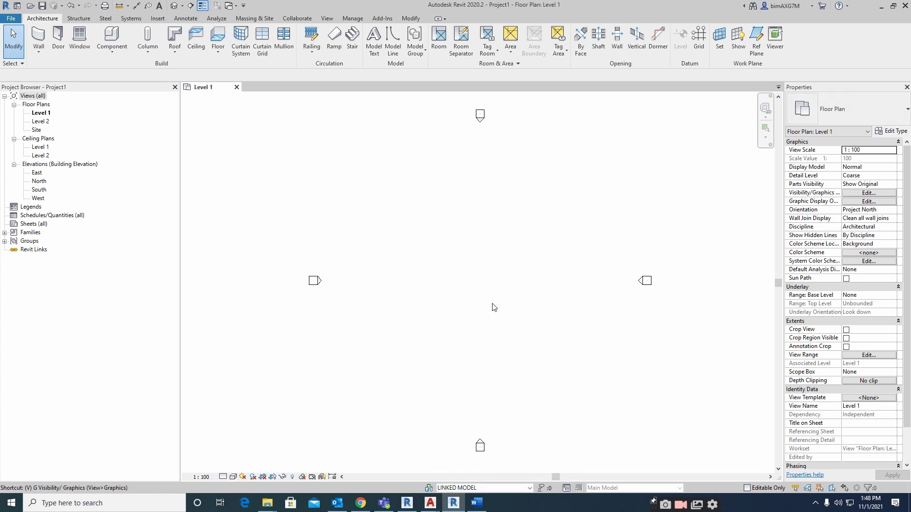
click(247, 80)
click(250, 240)
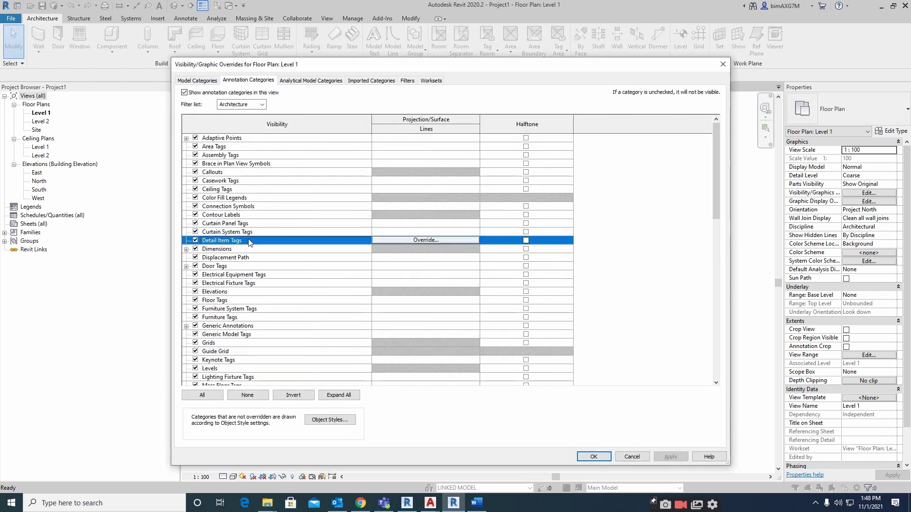
key(l)
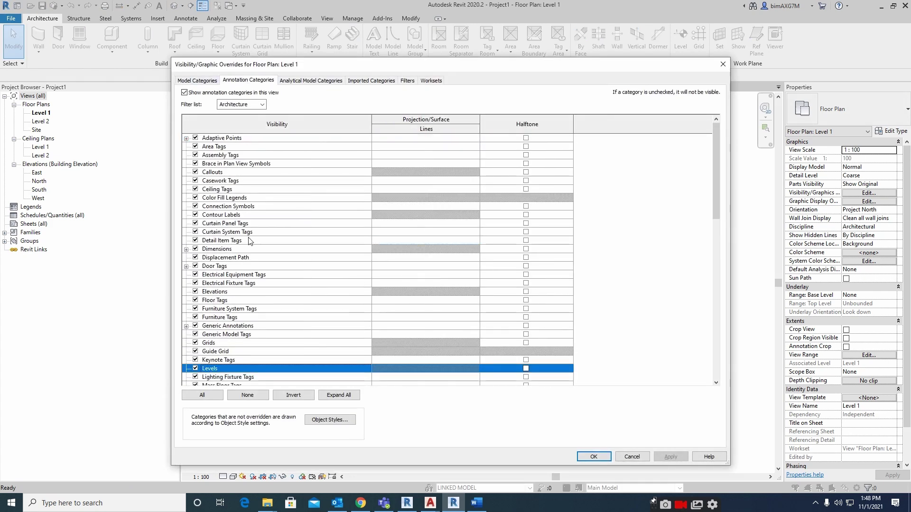
key(e)
click(195, 291)
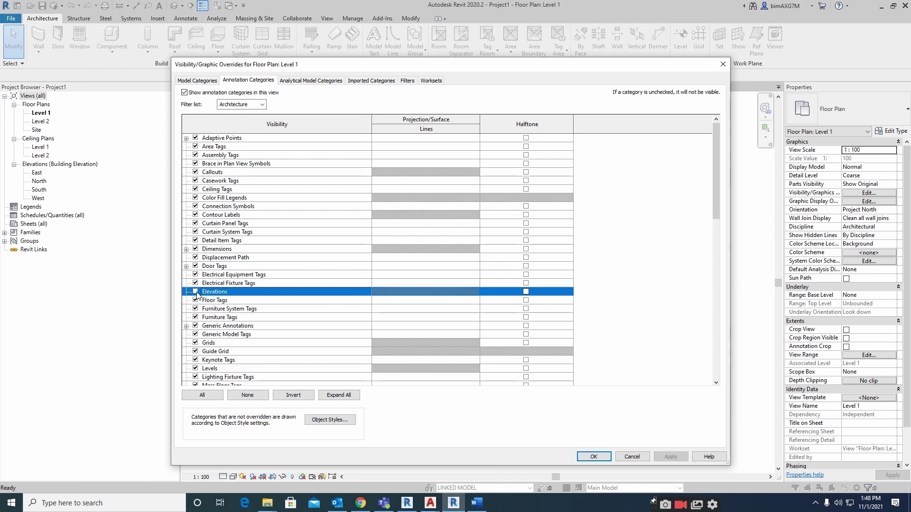
click(593, 456)
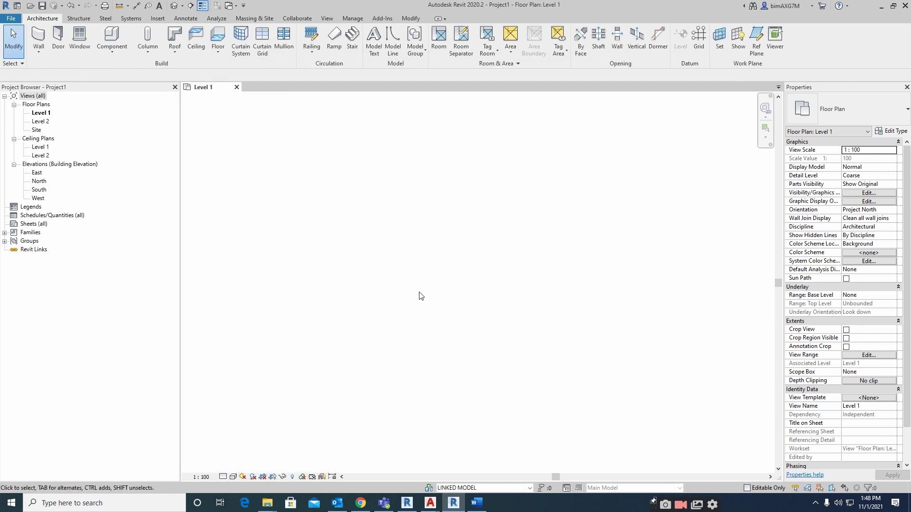
Link Byju_basic_sample_project.rvt from drive F:'s NEW folder into the Level 1 plan
click(156, 19)
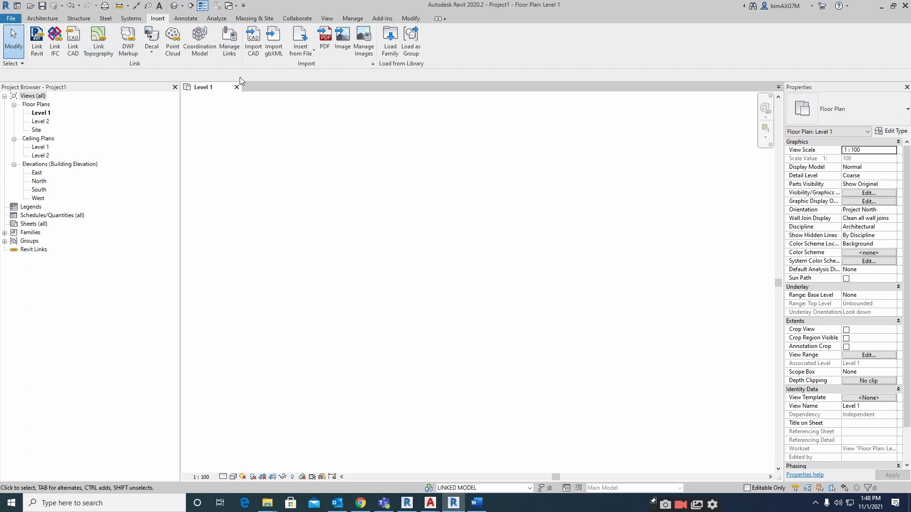
click(37, 42)
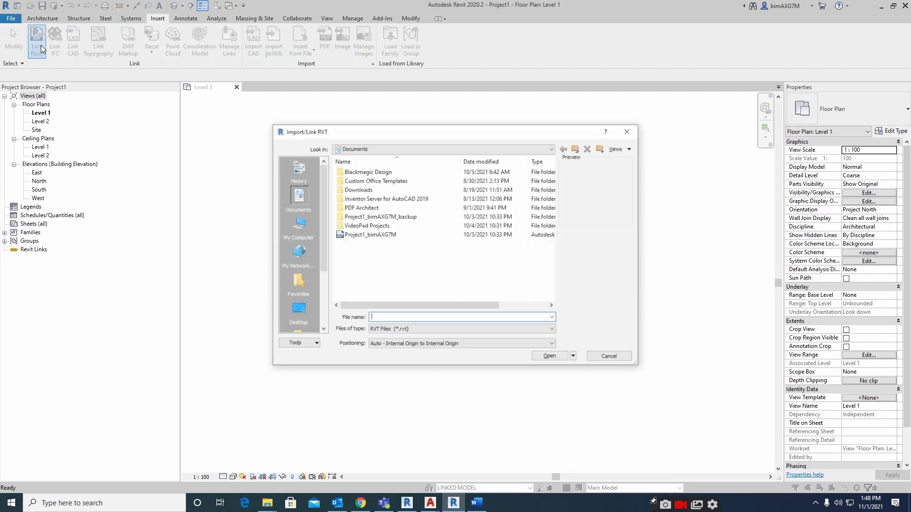
click(457, 149)
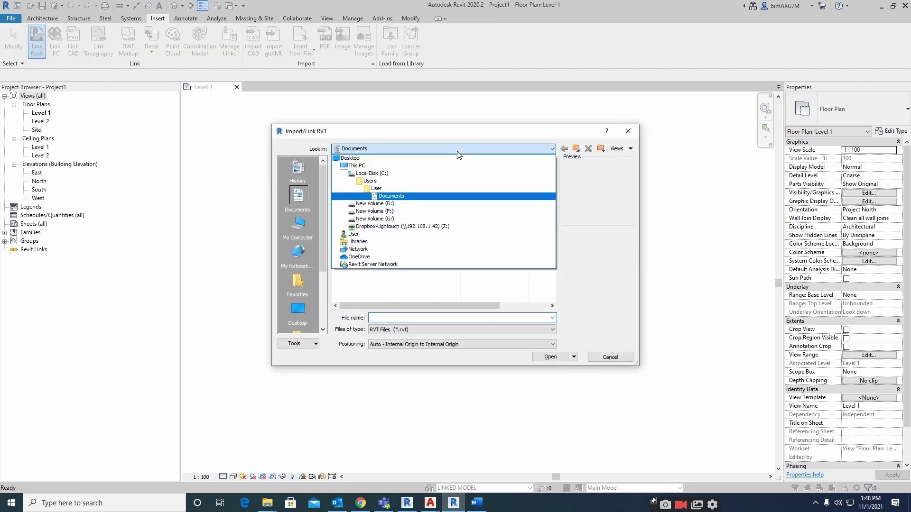
click(397, 219)
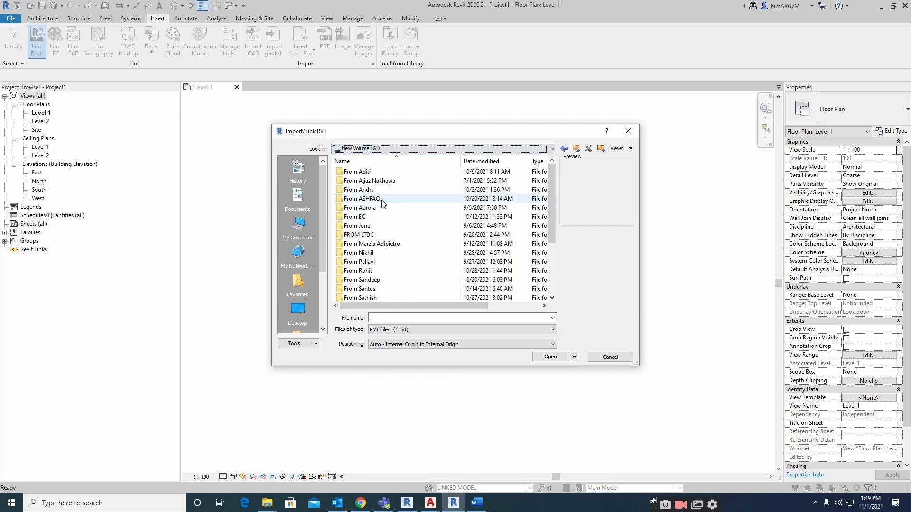
click(413, 150)
click(350, 190)
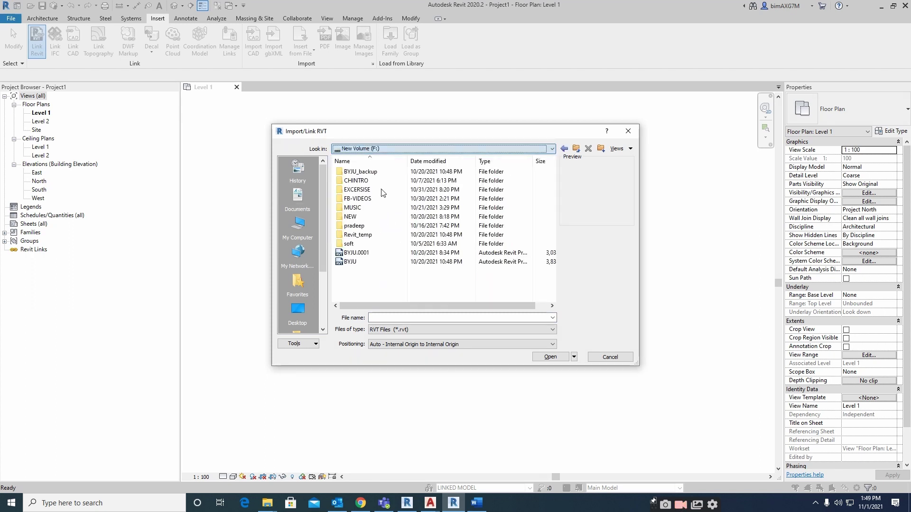
double_click(351, 190)
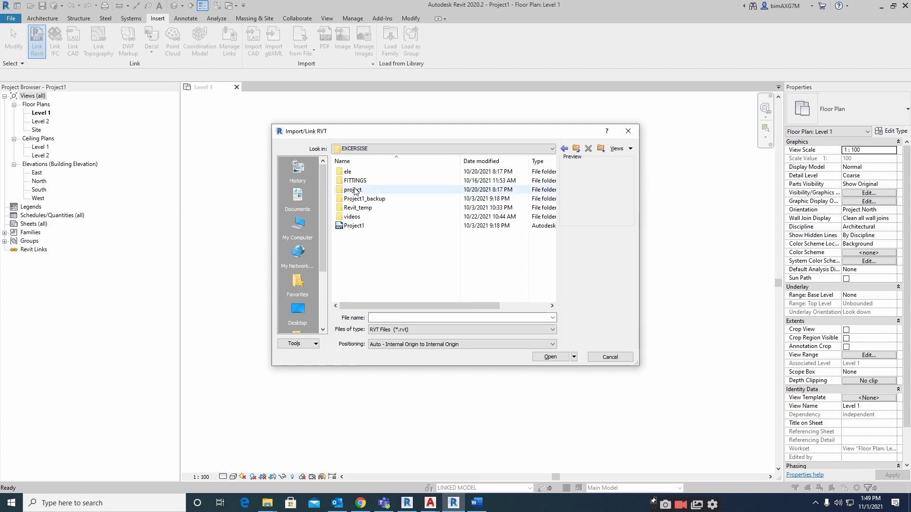
click(356, 226)
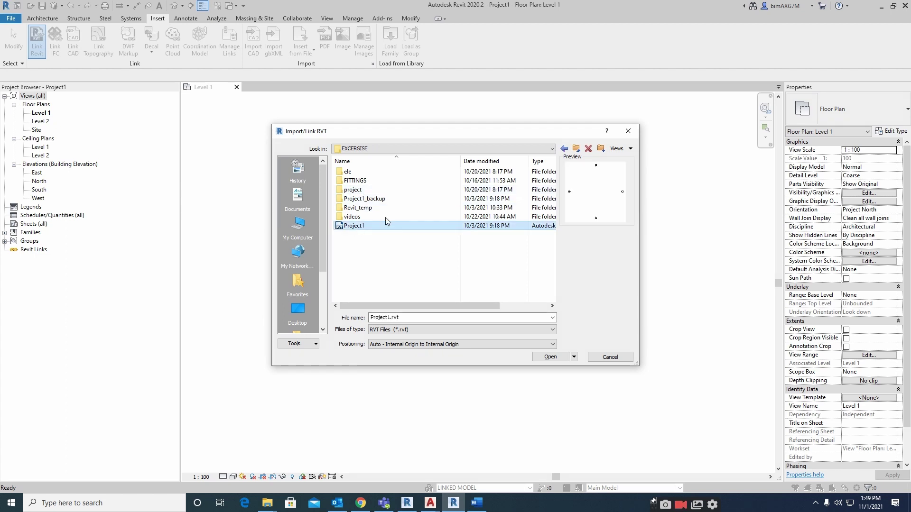
click(578, 149)
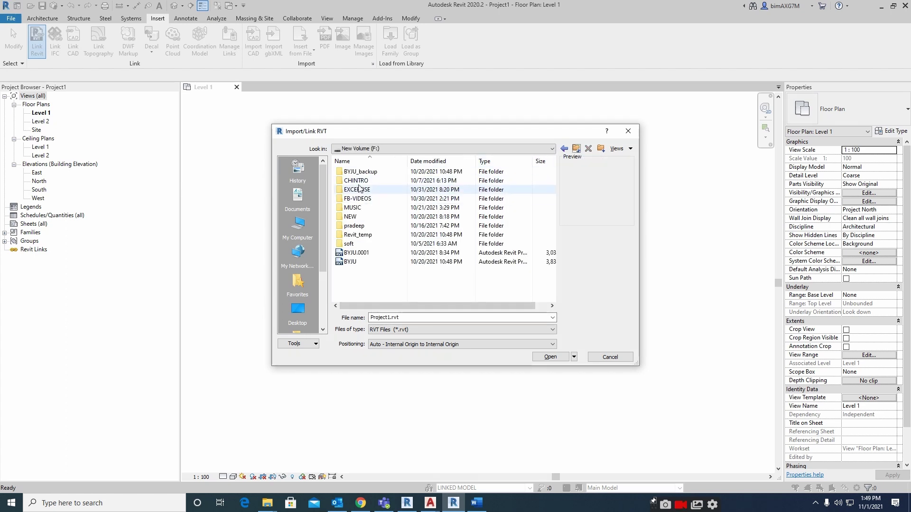
double_click(352, 218)
click(375, 208)
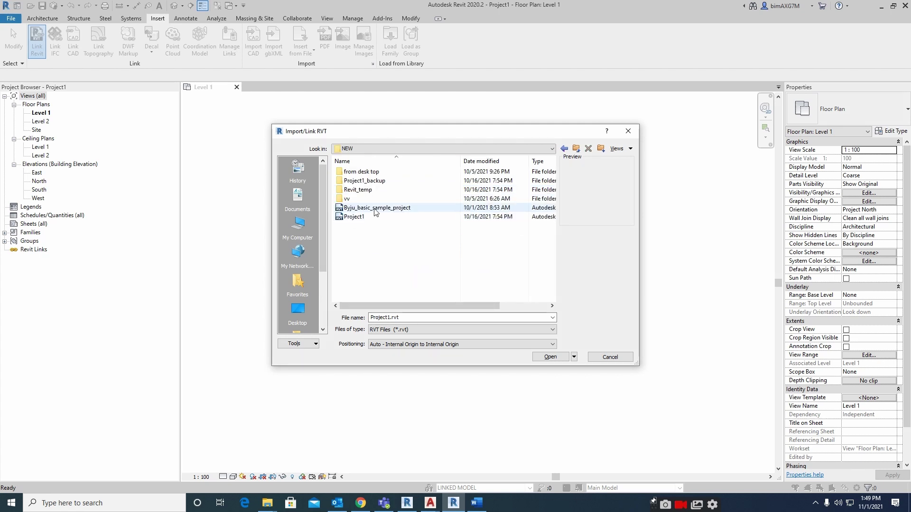
click(549, 358)
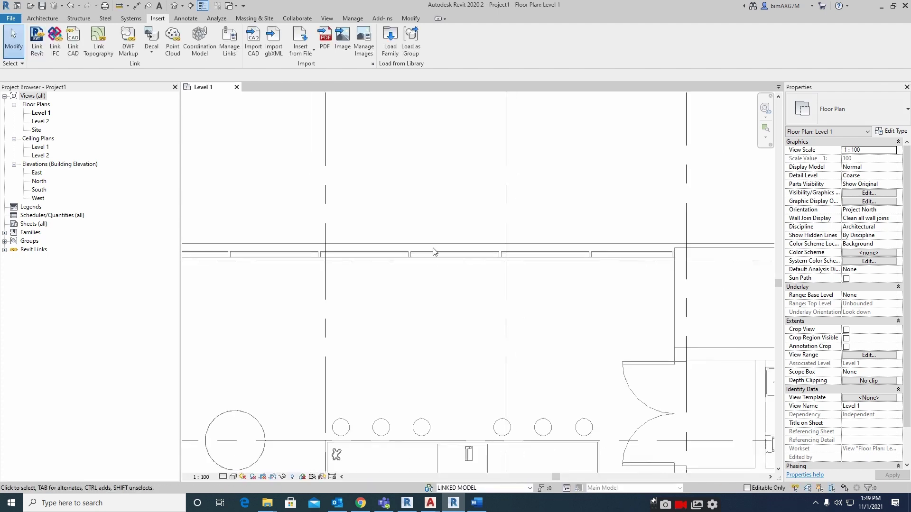
click(477, 245)
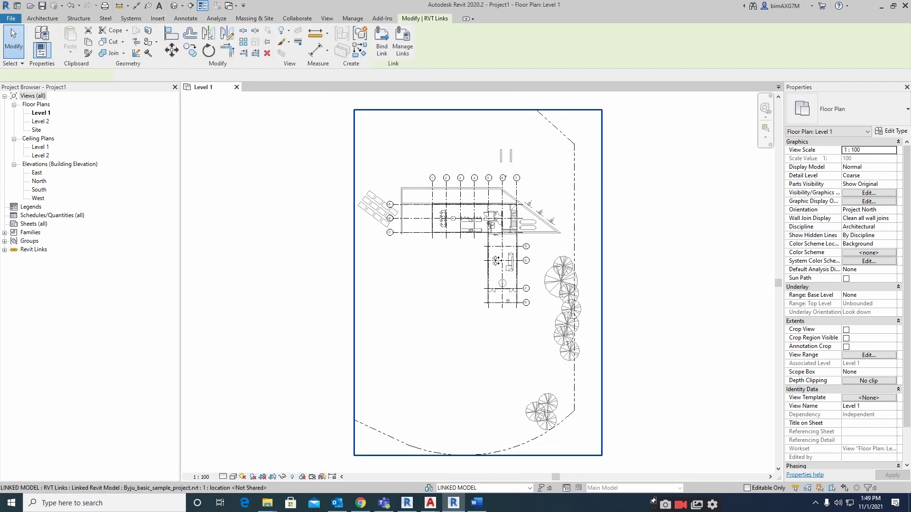
click(638, 238)
scroll(456, 219, up, 5)
middle_drag(456, 219, 442, 193)
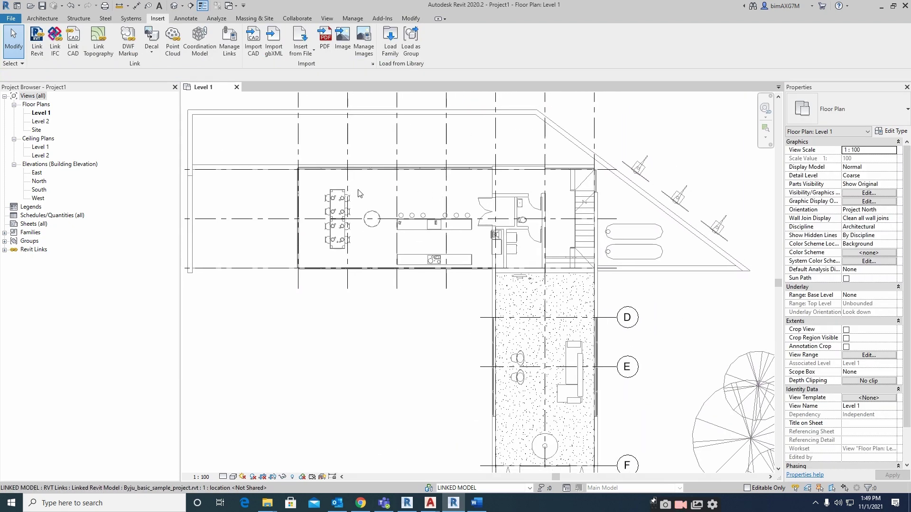
middle_drag(364, 196, 360, 211)
middle_drag(522, 222, 525, 250)
scroll(525, 249, down, 3)
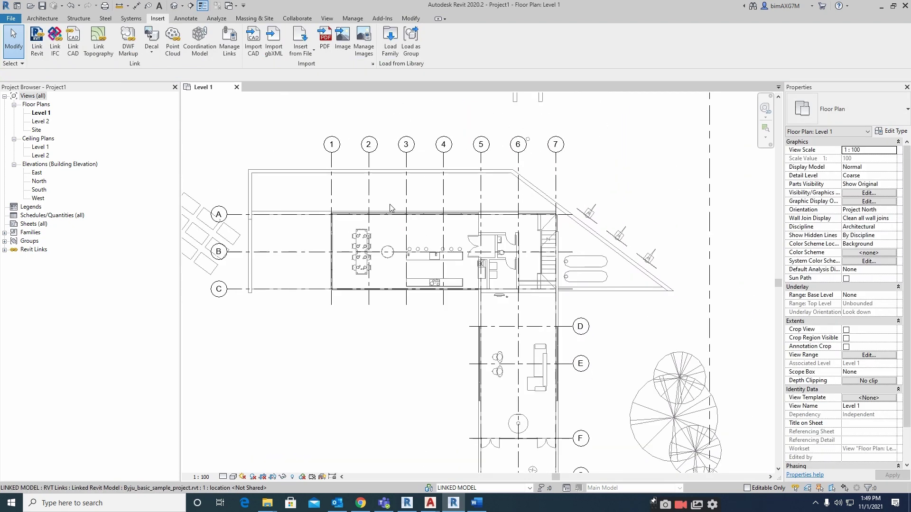
scroll(330, 202, up, 3)
middle_drag(485, 223, 476, 195)
middle_drag(479, 241, 479, 232)
middle_drag(421, 301, 444, 316)
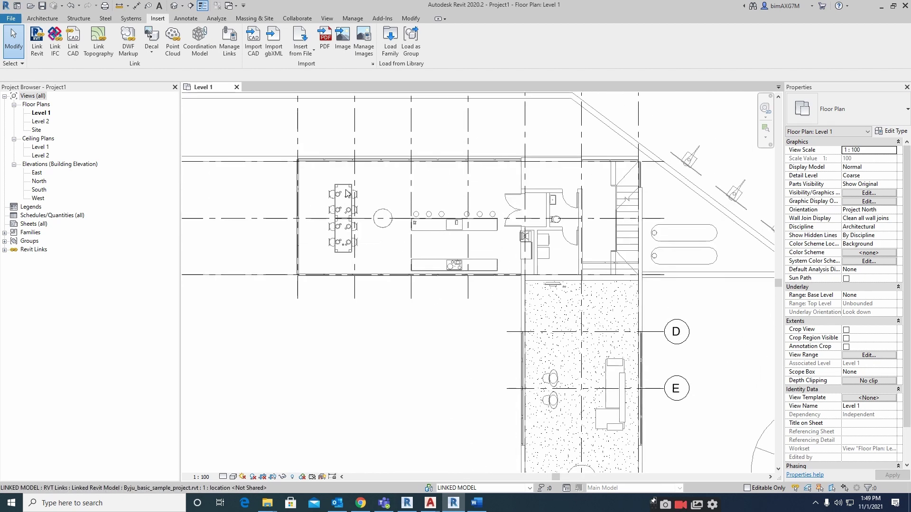
scroll(318, 172, up, 1)
middle_drag(516, 194, 517, 202)
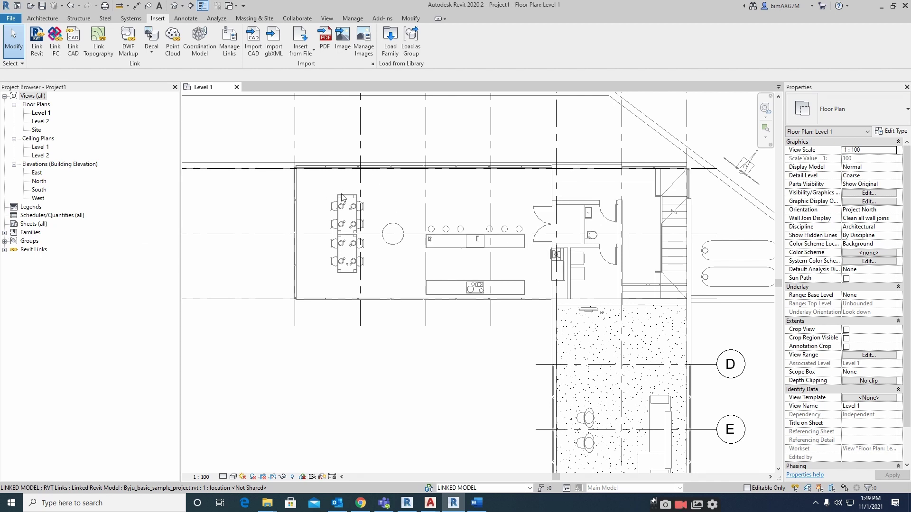
scroll(513, 247, down, 1)
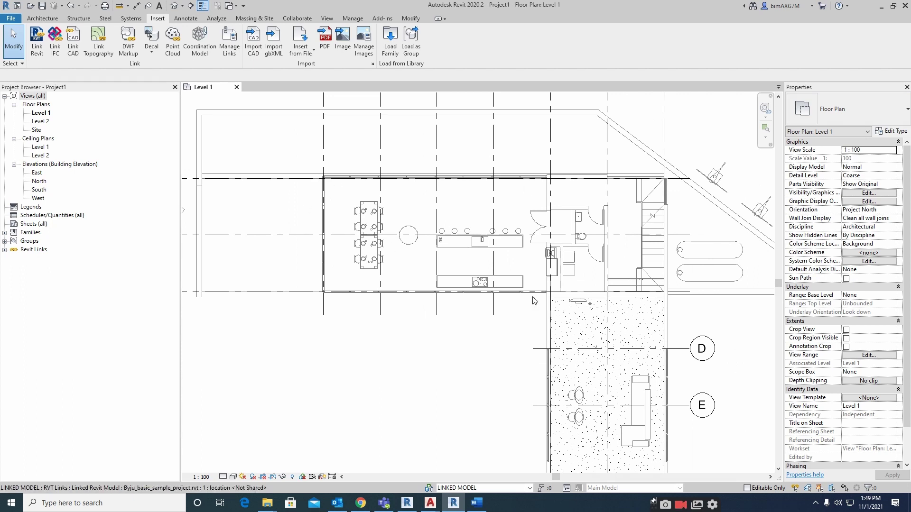
Duplicate the Level 1 plan view with detailing
right_click(41, 113)
mouse_move(90, 202)
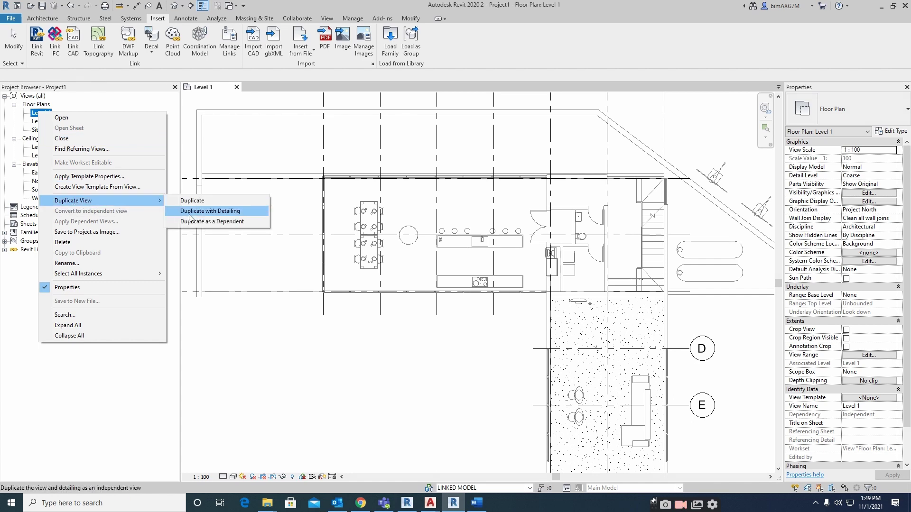
click(214, 213)
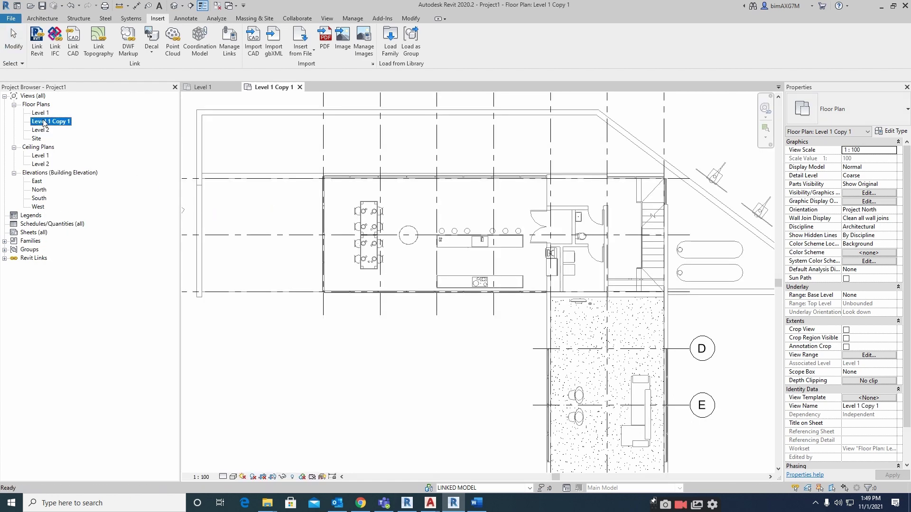
Rename the Level 1 Copy 1 view to LEVEL-1 LIGHTING
right_click(44, 122)
click(81, 271)
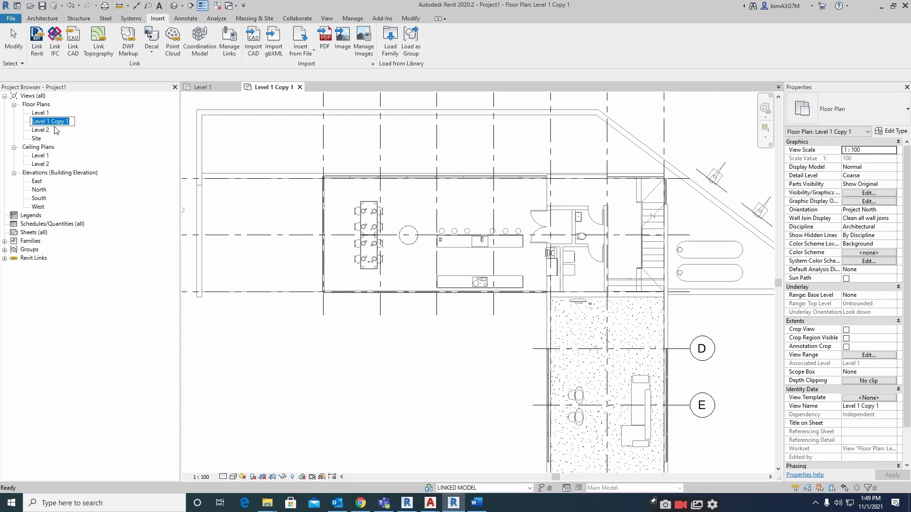
text(LE)
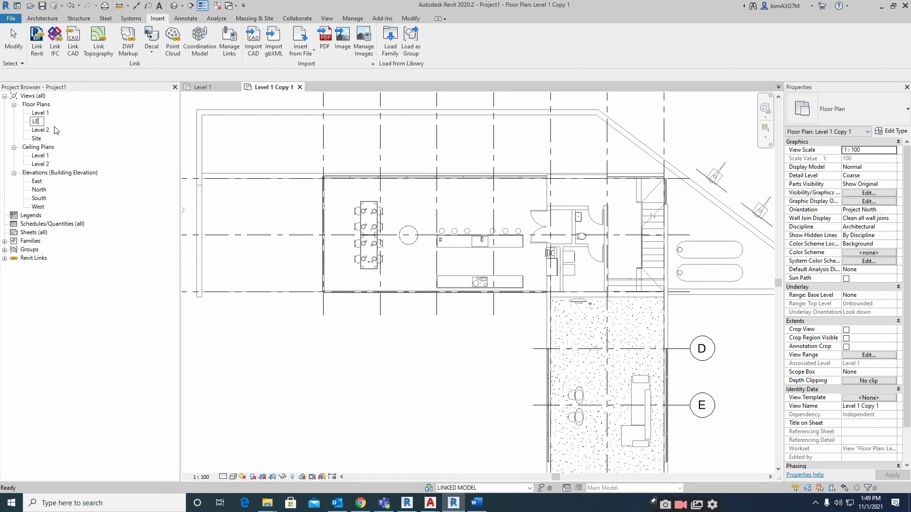
text(VEL-1 LIGHTING)
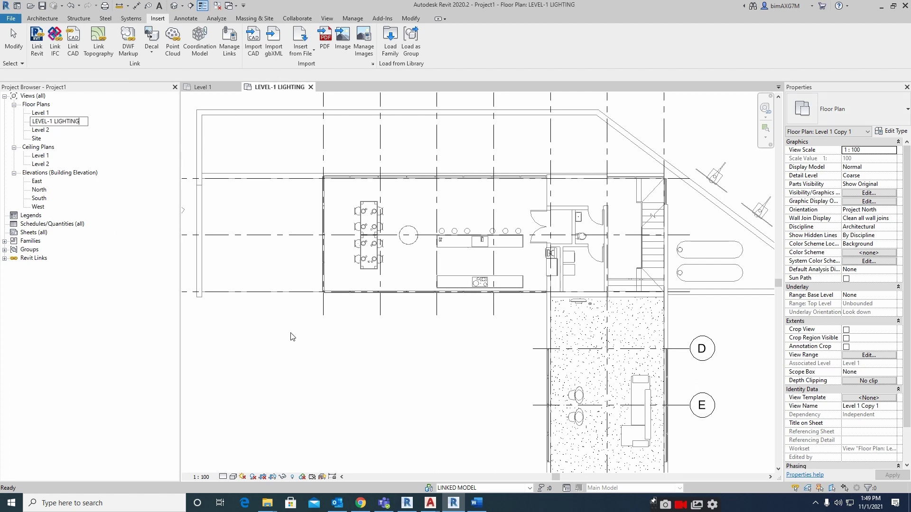
key(Return)
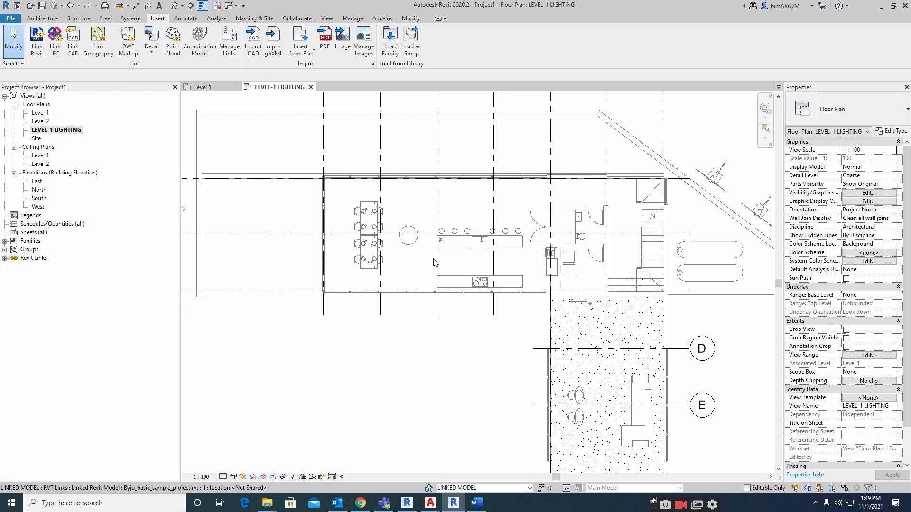
Turn on Crop View, Crop Region Visible and Annotation Crop in the view properties
click(846, 329)
click(846, 338)
click(846, 347)
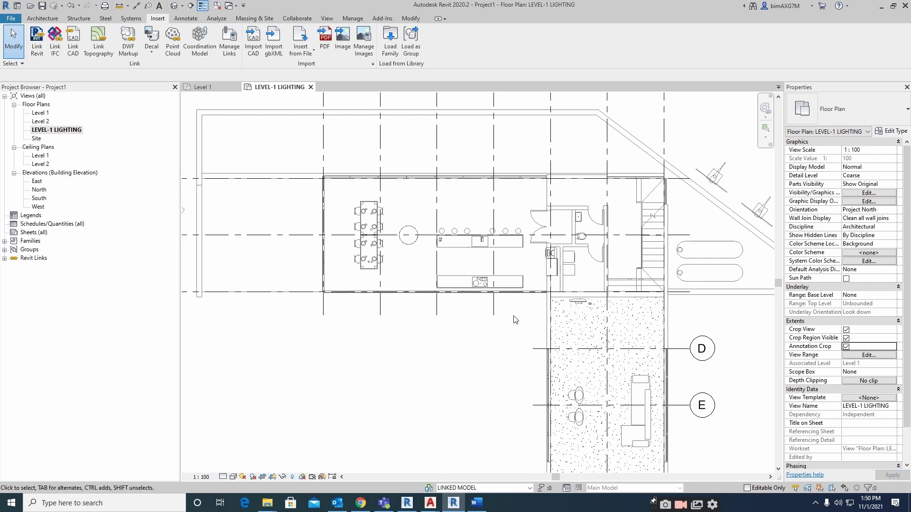
scroll(589, 266, down, 5)
Drag the crop region and annotation crop edges tightly around the building wing
click(626, 244)
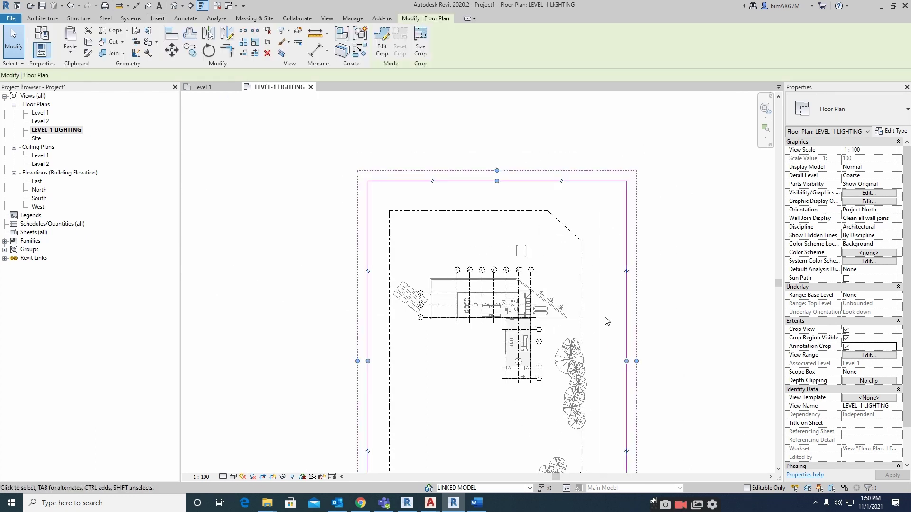
middle_drag(602, 341, 576, 183)
drag(470, 385, 470, 163)
middle_drag(461, 216, 466, 327)
drag(476, 135, 476, 218)
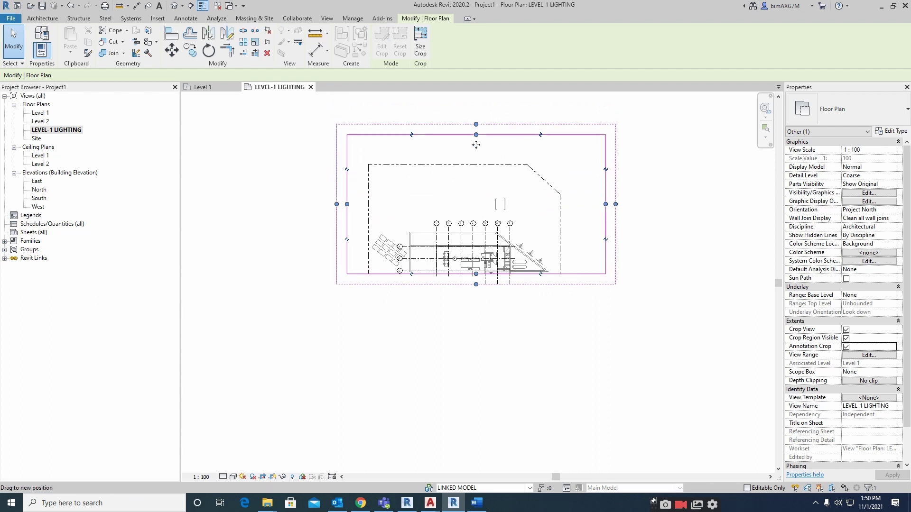
drag(345, 247, 398, 250)
scroll(397, 250, up, 3)
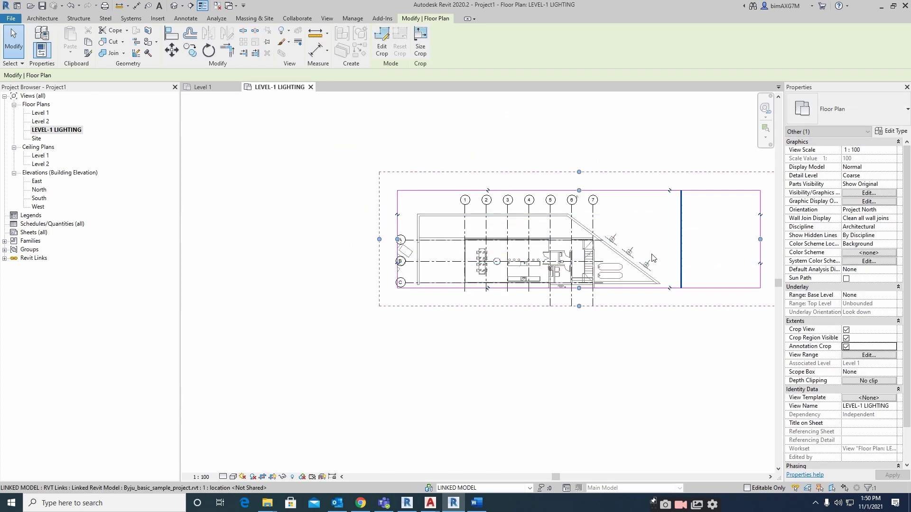
drag(759, 245, 580, 247)
scroll(520, 302, up, 2)
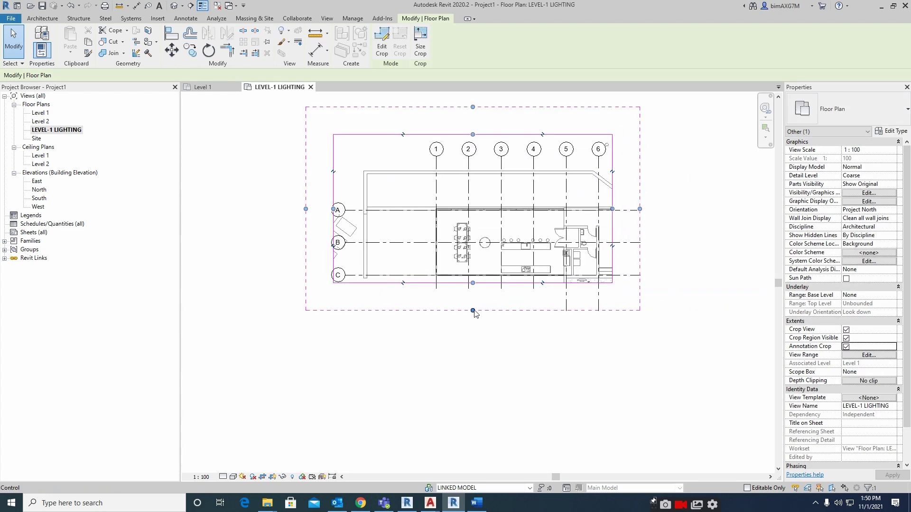
drag(306, 198, 330, 198)
drag(484, 108, 484, 130)
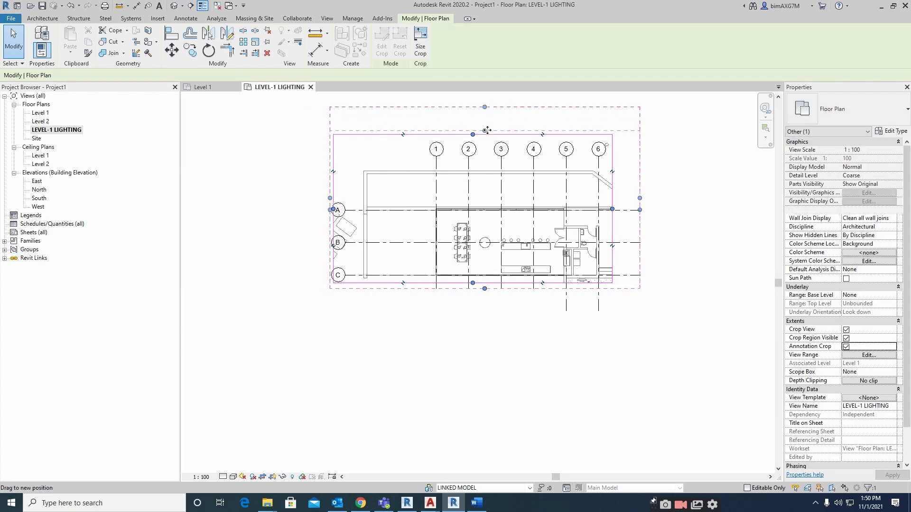
drag(640, 209, 618, 210)
Hide the crop boundary, turn off Annotation Crop, apply, and recentre the plan
click(847, 338)
click(846, 347)
click(634, 328)
scroll(480, 256, up, 4)
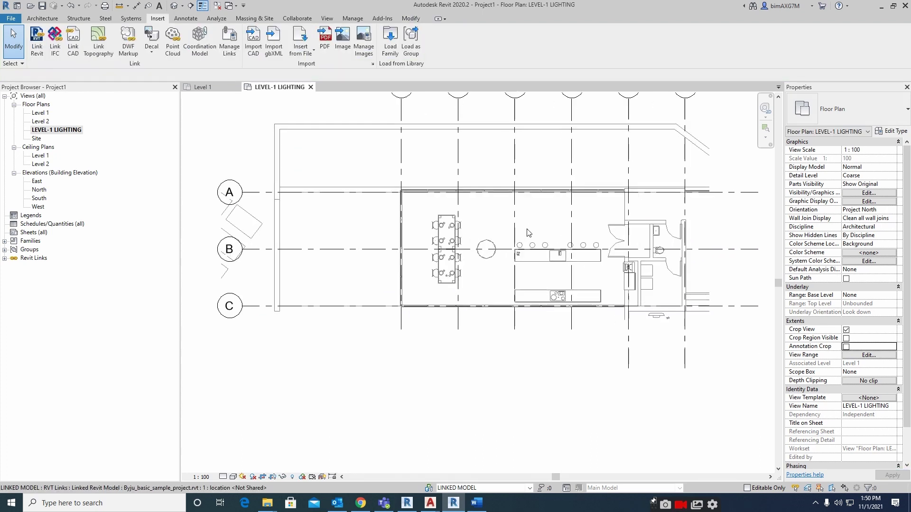
scroll(463, 219, down, 1)
scroll(464, 218, down, 1)
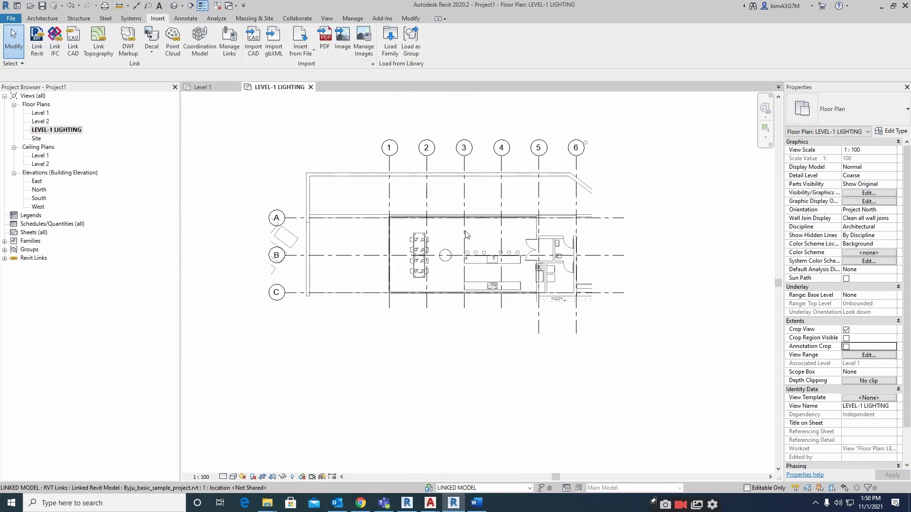
scroll(439, 228, up, 2)
middle_drag(495, 244, 478, 223)
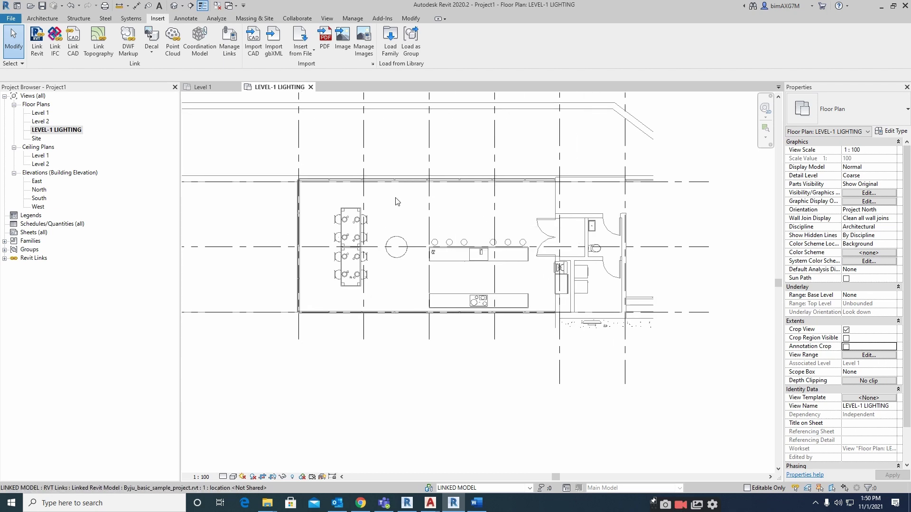
scroll(393, 198, up, 1)
Expand the Families list in the Project Browser down to Columns
click(5, 241)
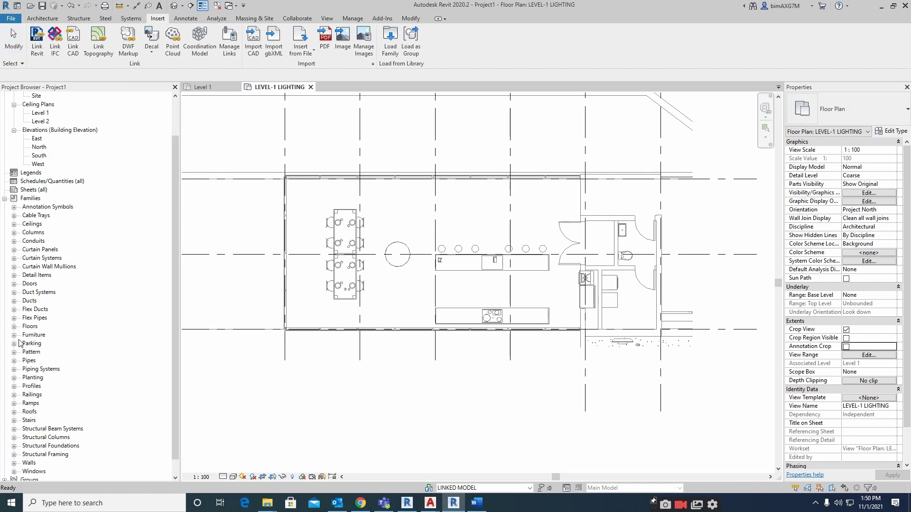
scroll(29, 312, down, 1)
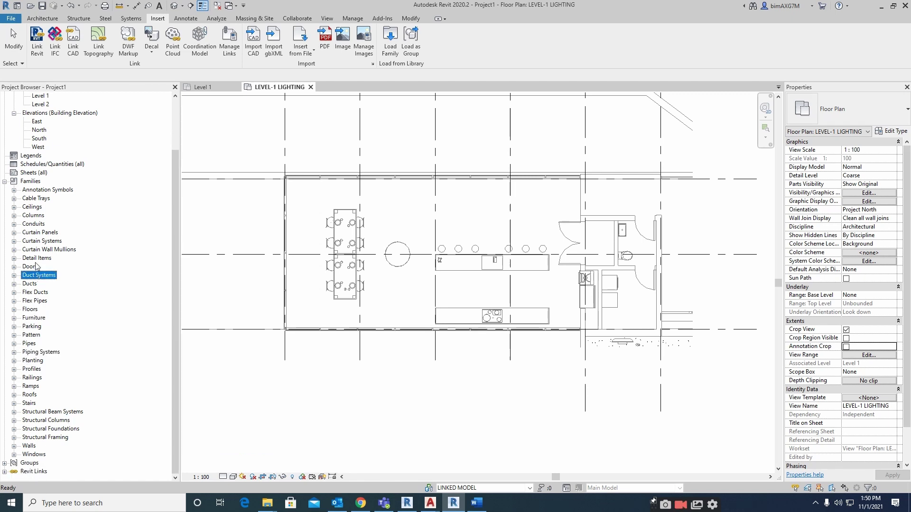
click(34, 216)
Set ELECTRICAL-LIGHTING PLAN as the active workset and open Load Family
click(504, 487)
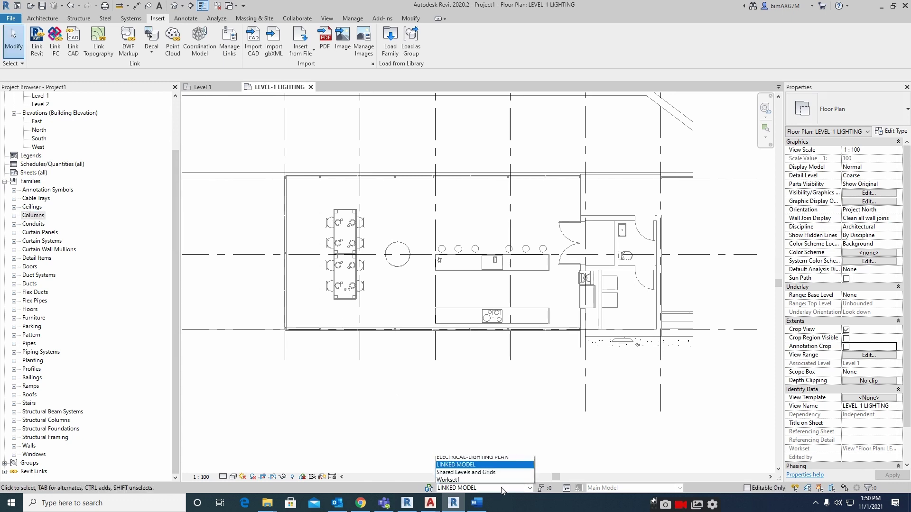
click(475, 456)
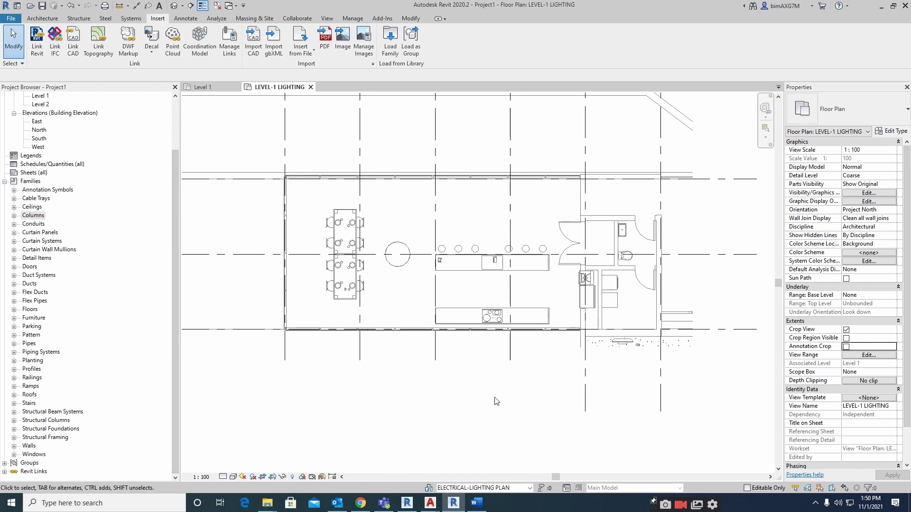
click(390, 38)
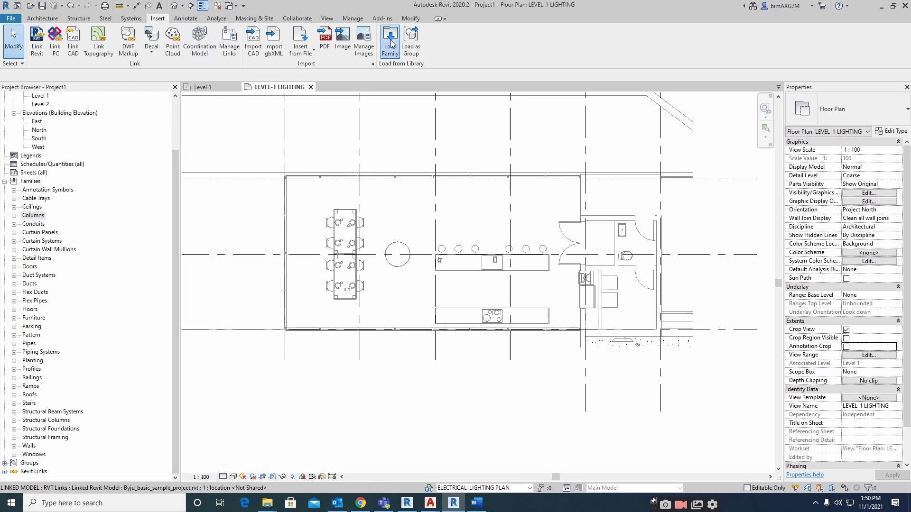
Browse drive G: to REVIT FAMILY > LIGHTING FAMILY > TRILUX_REVIT
click(452, 156)
click(375, 239)
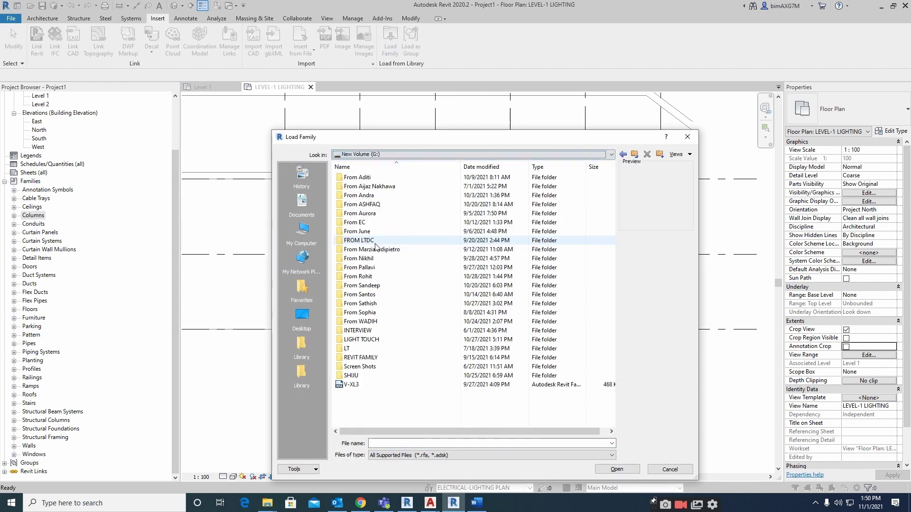
double_click(359, 361)
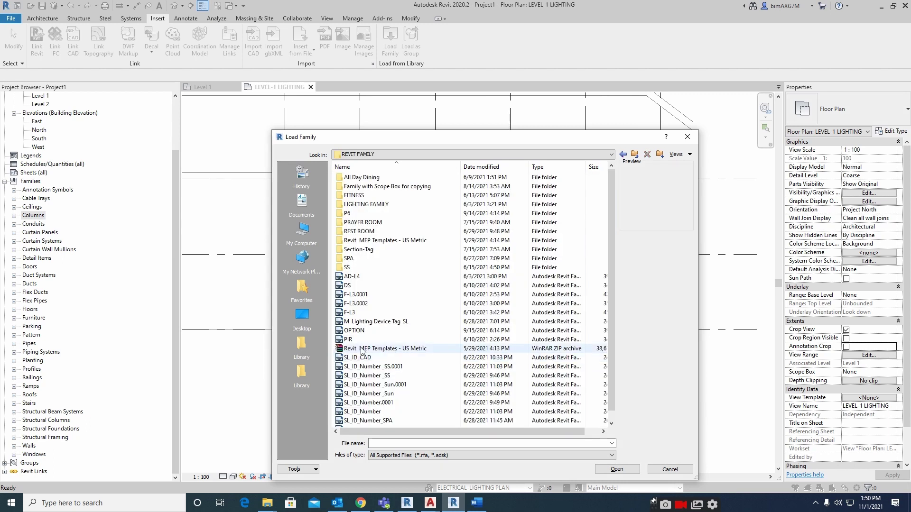
double_click(350, 215)
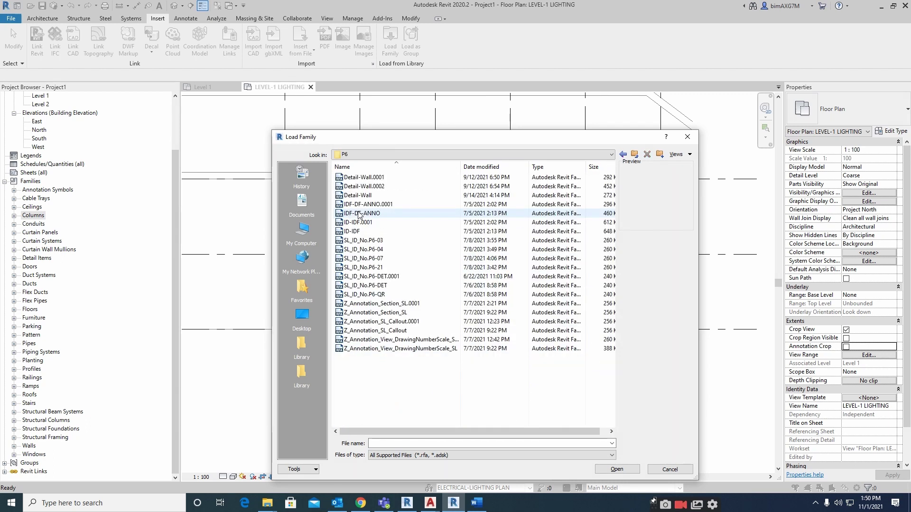
click(635, 155)
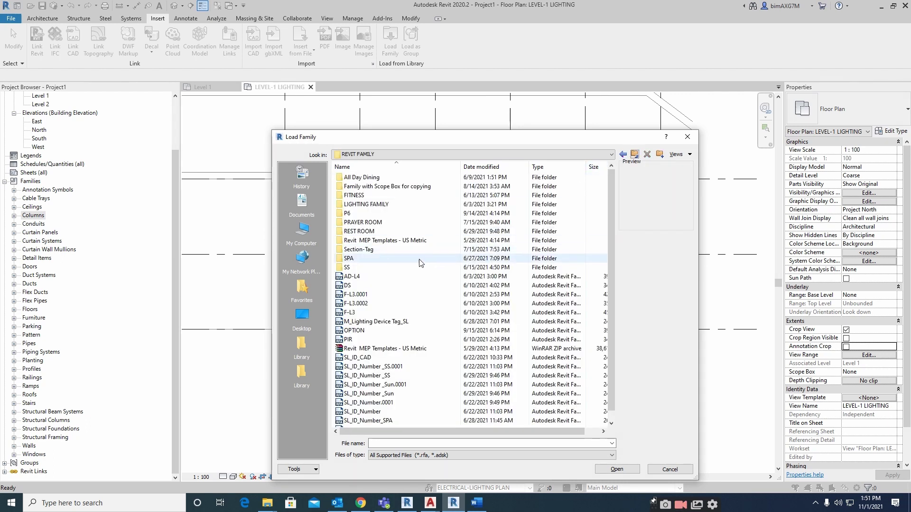
double_click(366, 205)
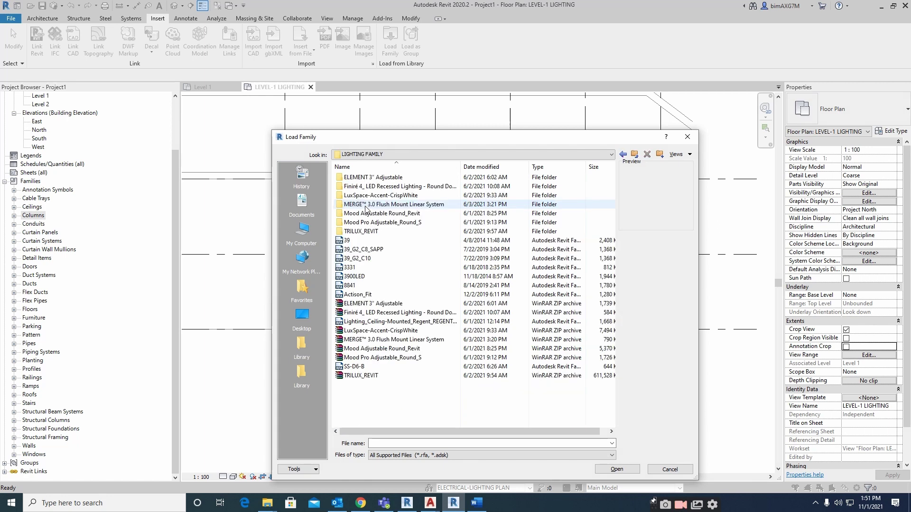
double_click(360, 231)
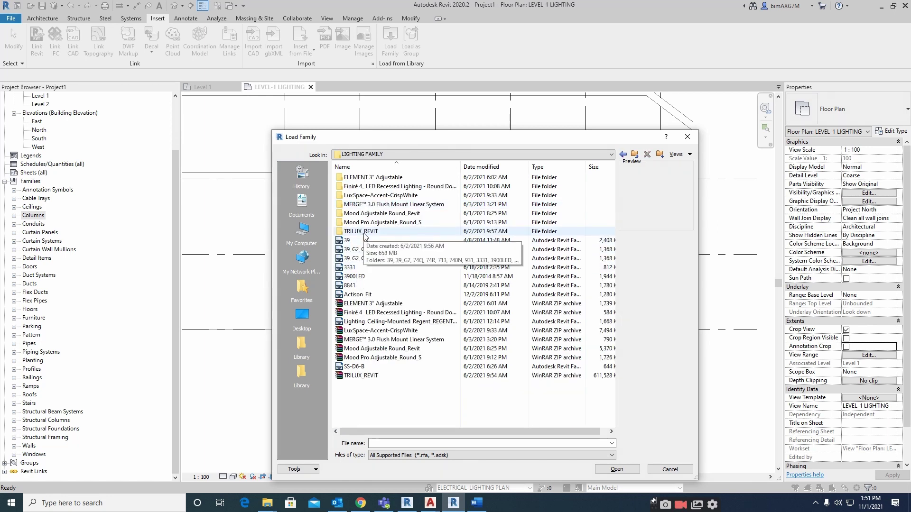
Load 39.rfa from the 39 folder with its fixture types, then check the Word notes
double_click(347, 178)
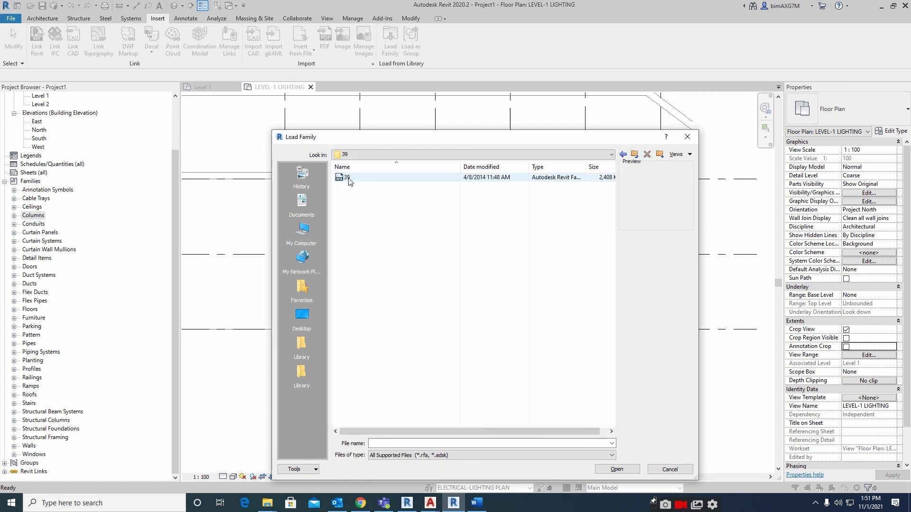
click(349, 179)
double_click(348, 178)
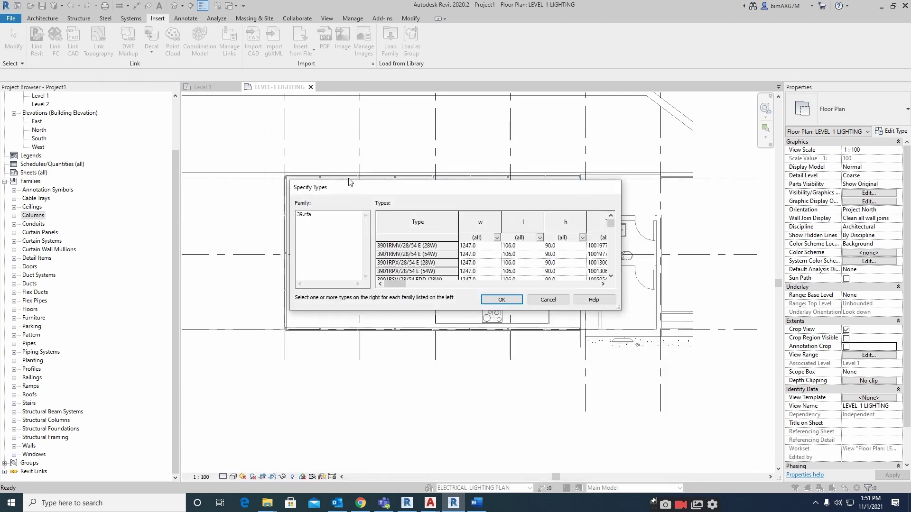
click(501, 300)
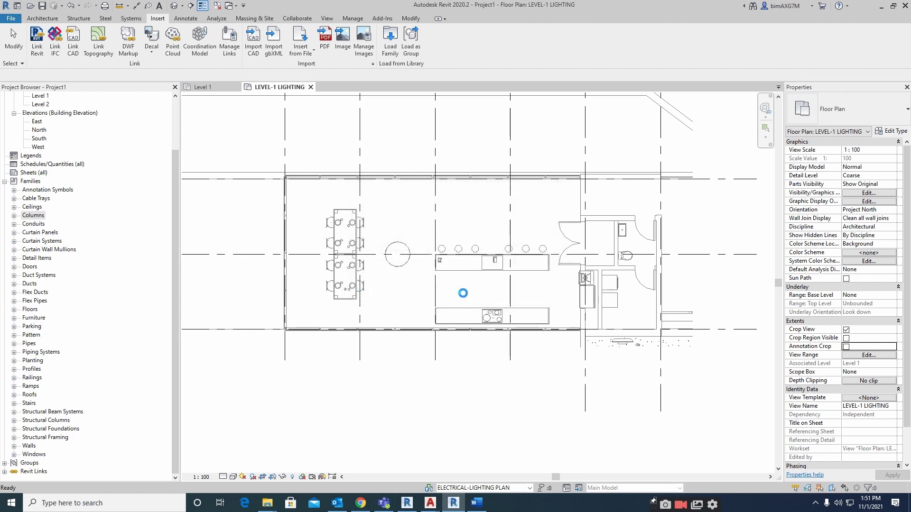
key(alt+Tab)
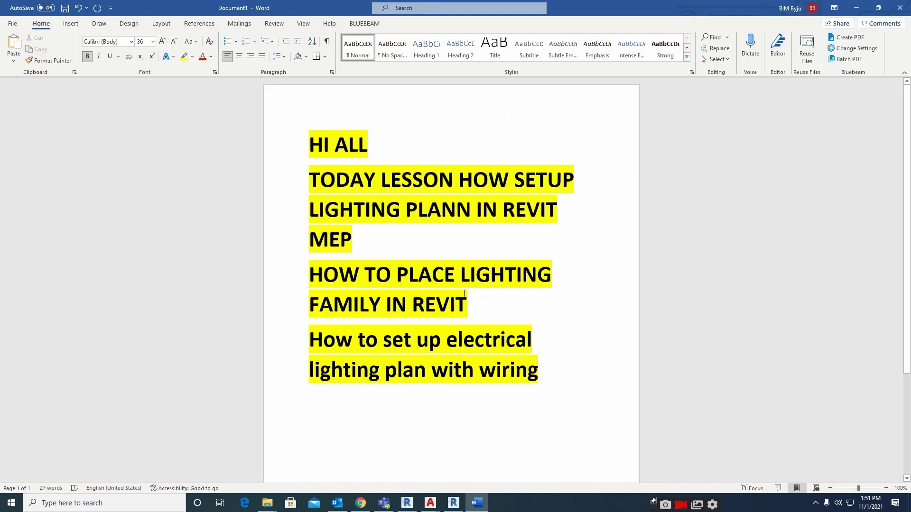
key(alt+Tab)
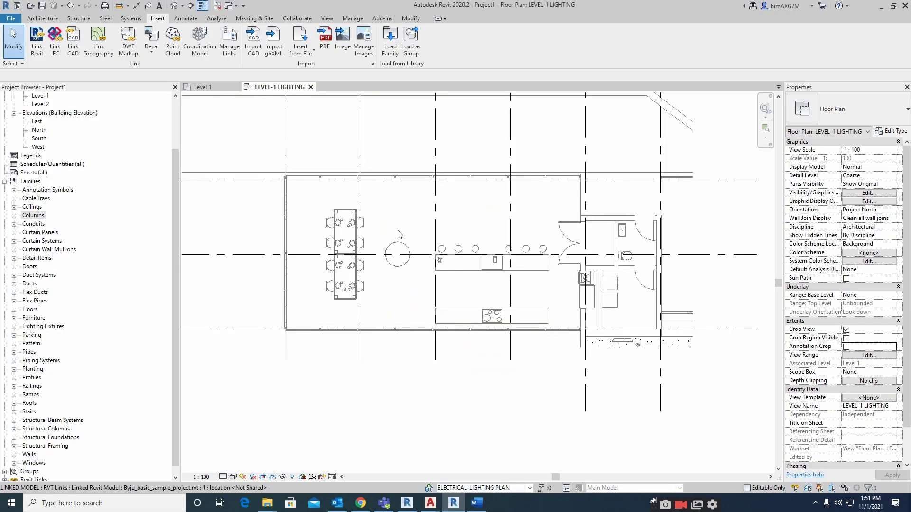
Rename lighting fixture type 39 to F1 under Lighting Fixtures
scroll(399, 232, up, 1)
scroll(427, 231, down, 1)
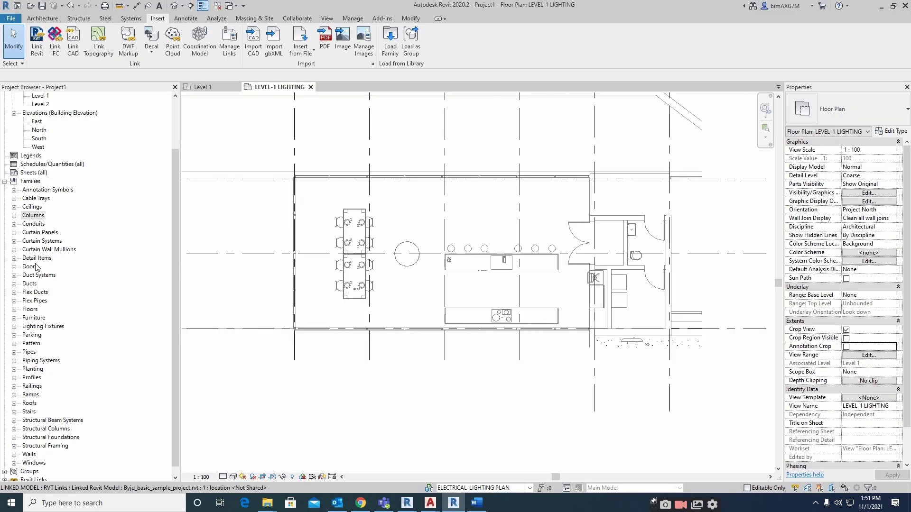
click(35, 275)
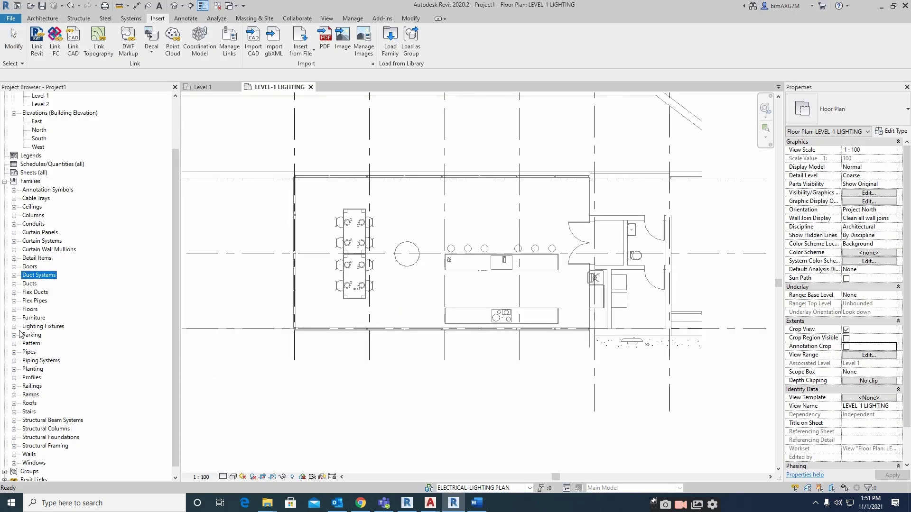
click(13, 327)
click(23, 336)
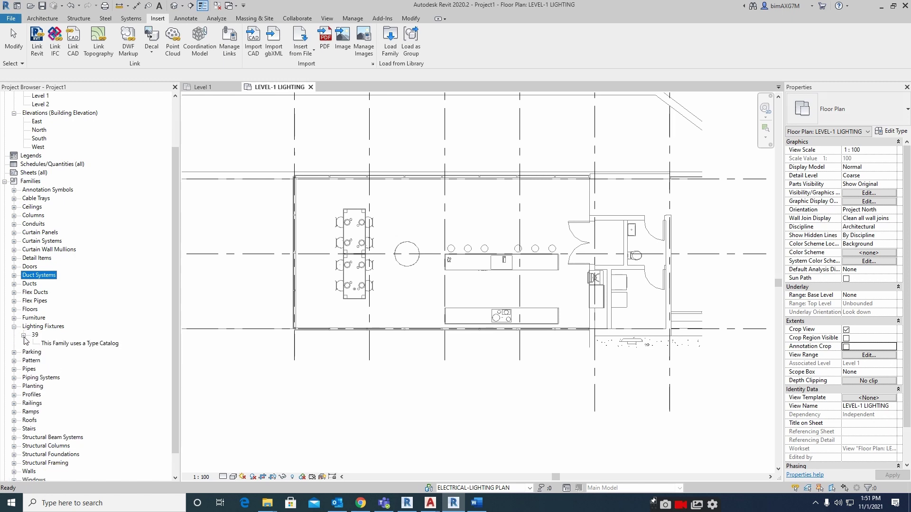
click(71, 343)
right_click(61, 349)
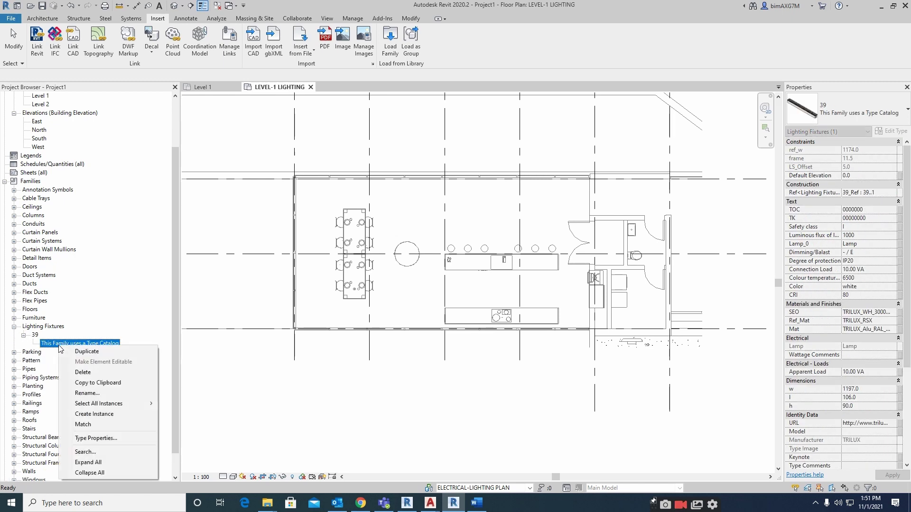
click(88, 395)
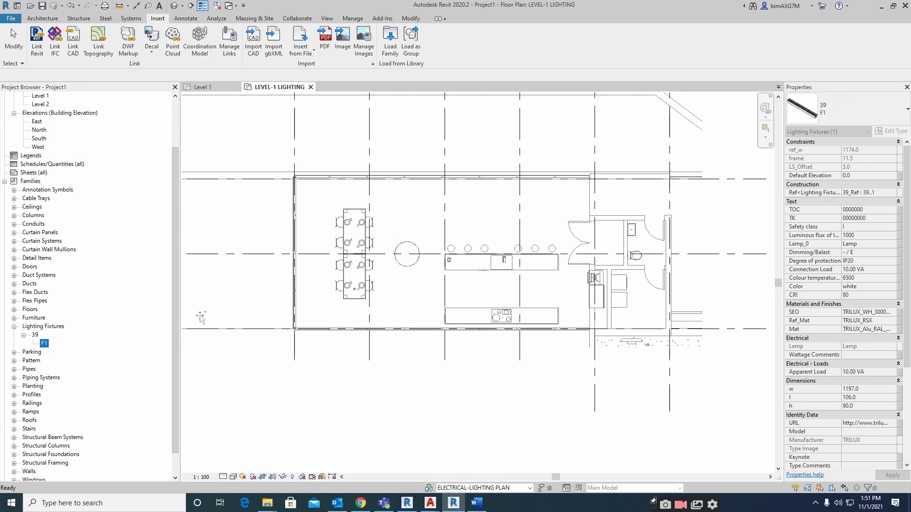
Place F1 fixtures on the work plane, starting with two at the room's left
drag(471, 226, 448, 219)
click(464, 46)
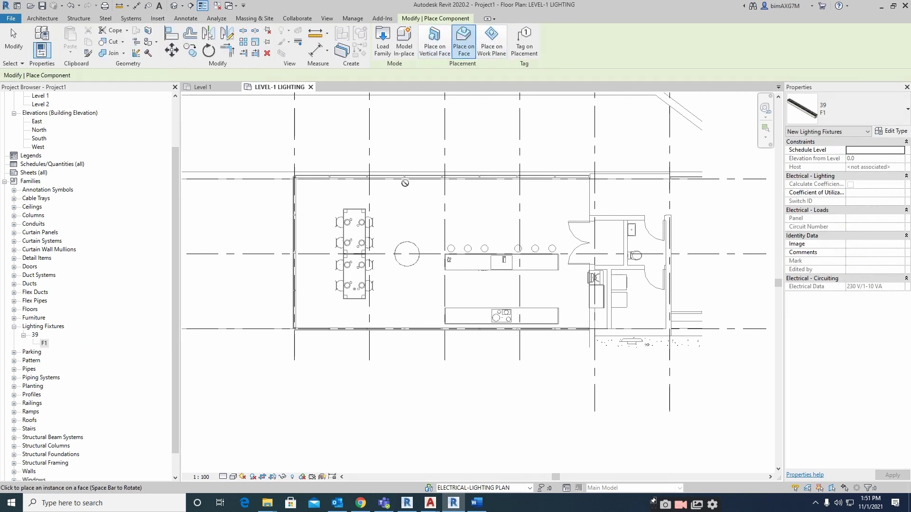
click(492, 43)
scroll(324, 204, up, 3)
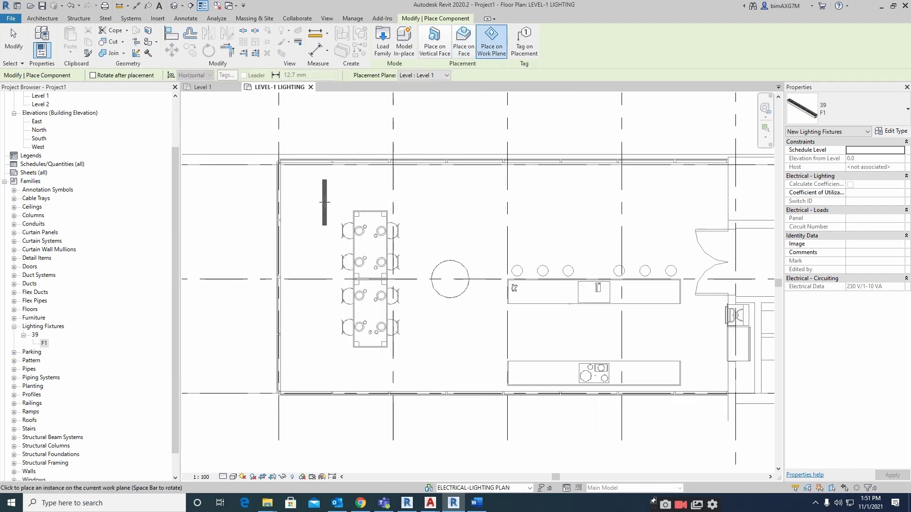
click(306, 207)
middle_drag(316, 241, 374, 148)
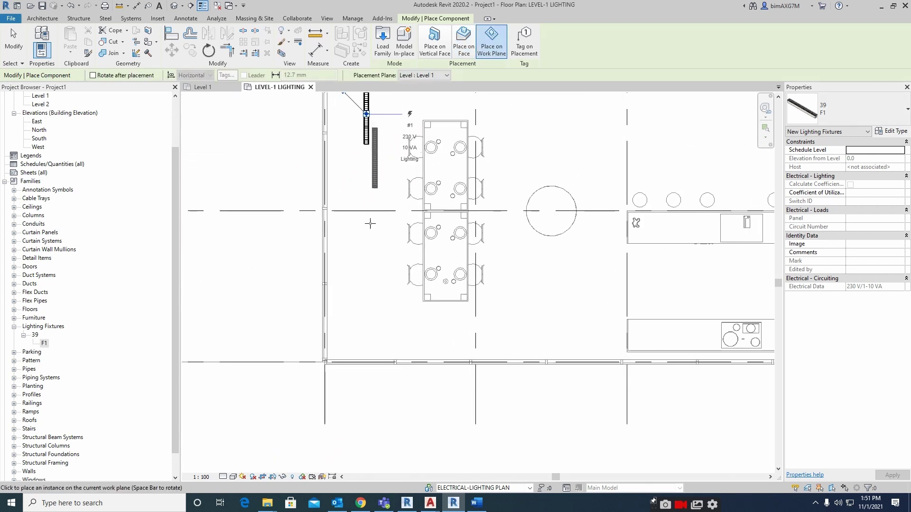
scroll(366, 272, down, 1)
scroll(366, 272, down, 1)
click(366, 277)
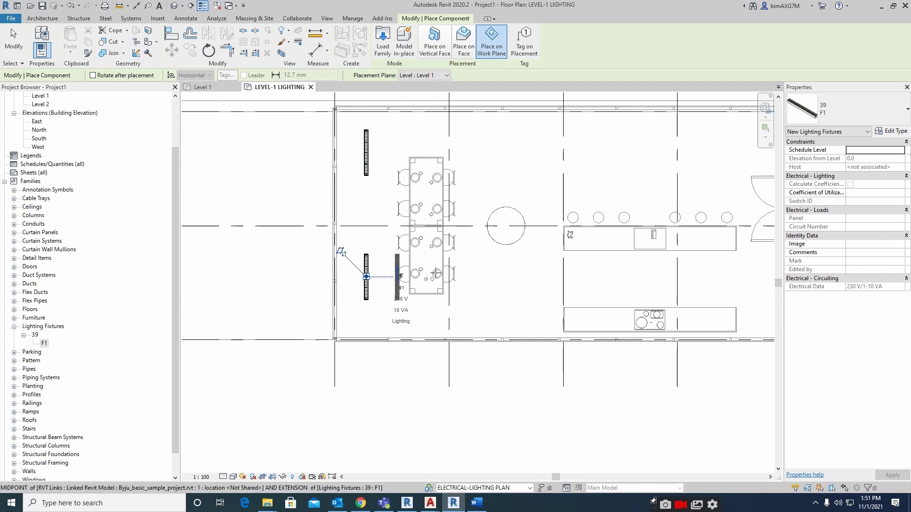
Place the remaining six F1 fixtures in matching top and bottom rows
click(509, 279)
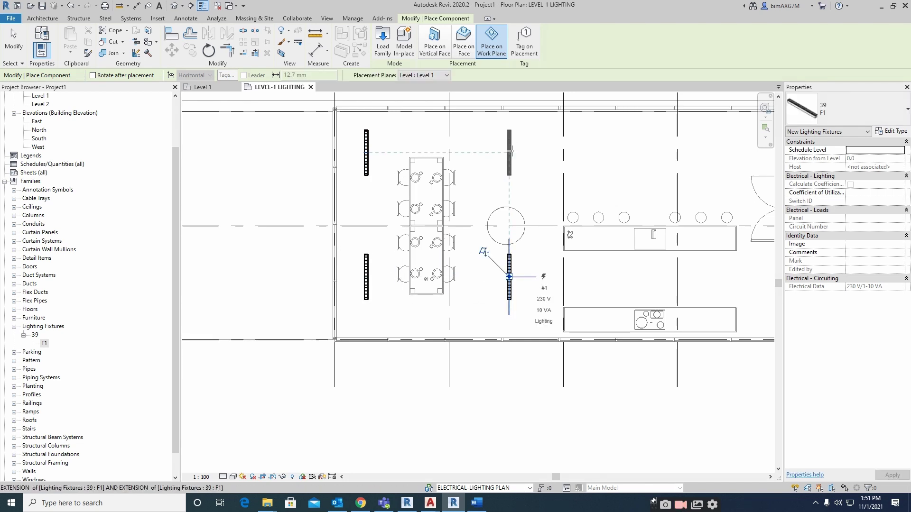
click(509, 151)
middle_drag(613, 153, 480, 156)
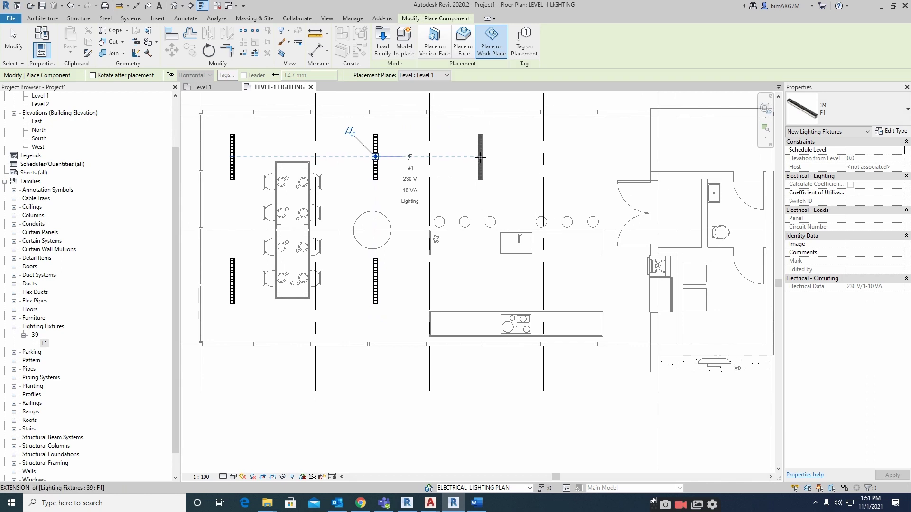
click(480, 157)
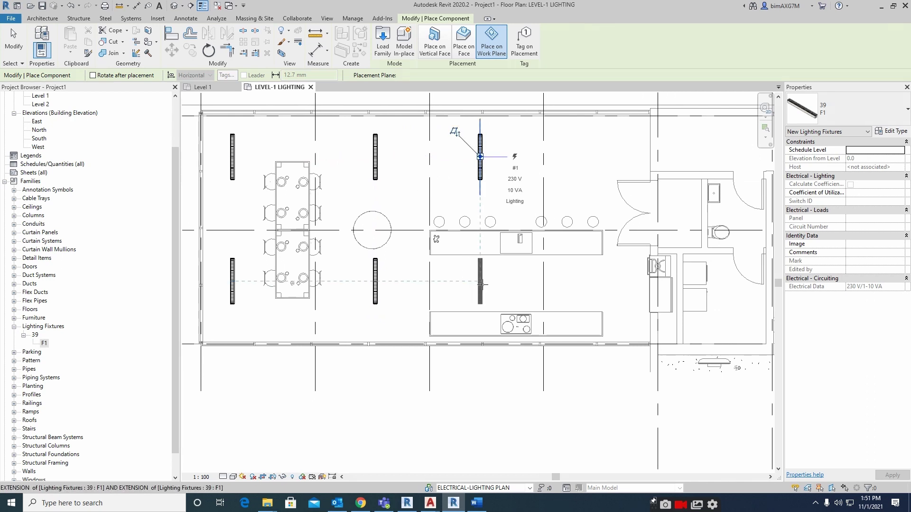
click(480, 282)
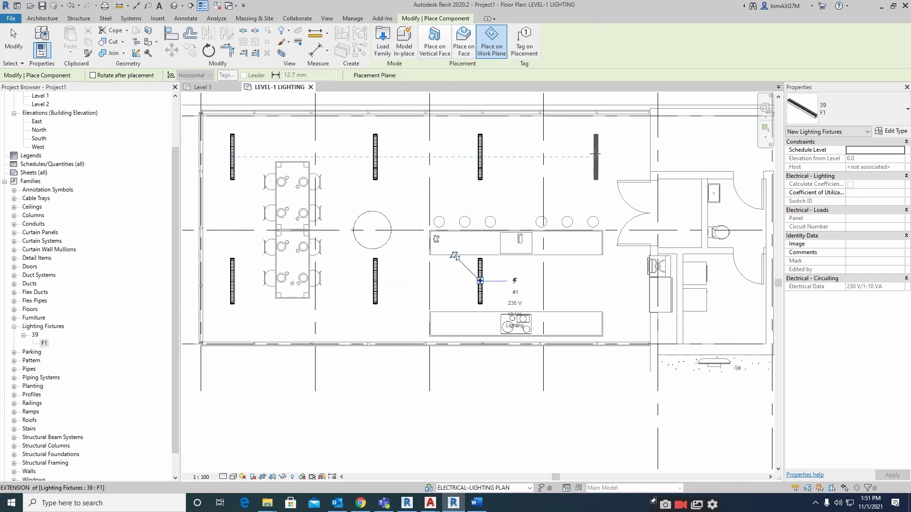
click(581, 156)
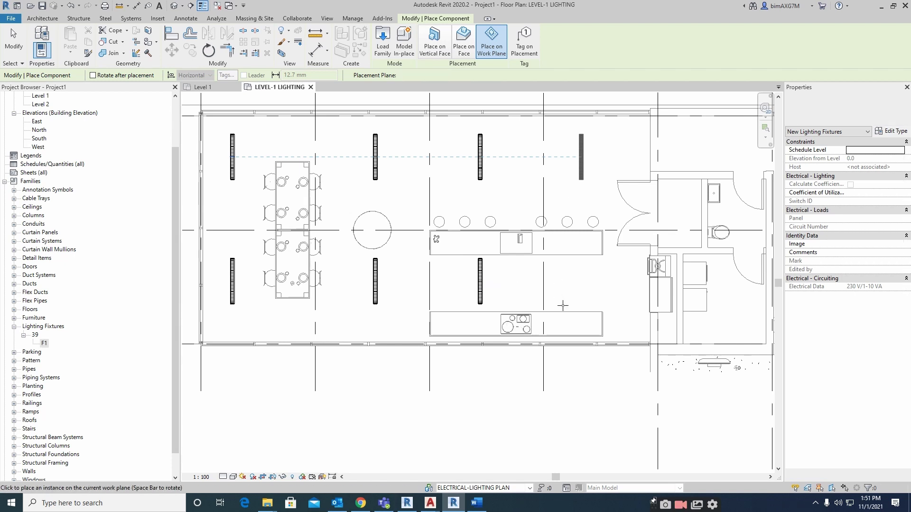
click(586, 290)
key(Escape)
key(Escape)
Window-select all eight fixtures and view them in a 3D selection box
middle_drag(354, 183, 450, 199)
click(264, 143)
key(Escape)
scroll(293, 185, down, 2)
click(253, 124)
key(Escape)
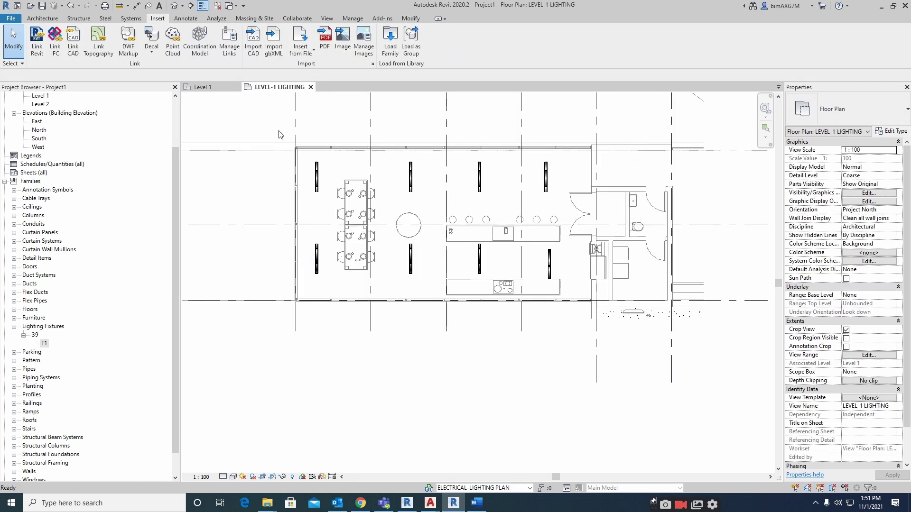
drag(273, 131, 583, 319)
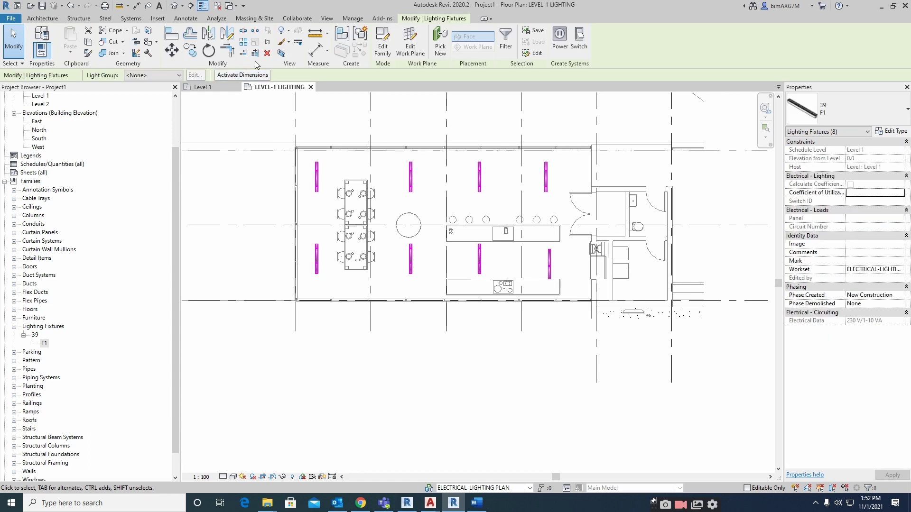
click(282, 53)
shift+middle_drag(502, 300, 466, 334)
Lower the section box top to the ground floor and orbit toward the front
click(456, 303)
drag(455, 288, 437, 112)
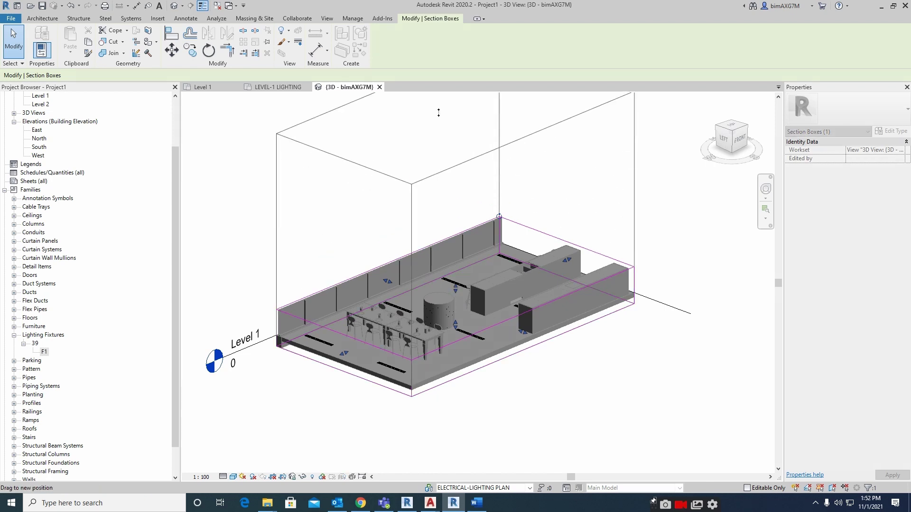
shift+middle_drag(487, 323, 501, 321)
scroll(501, 321, down, 2)
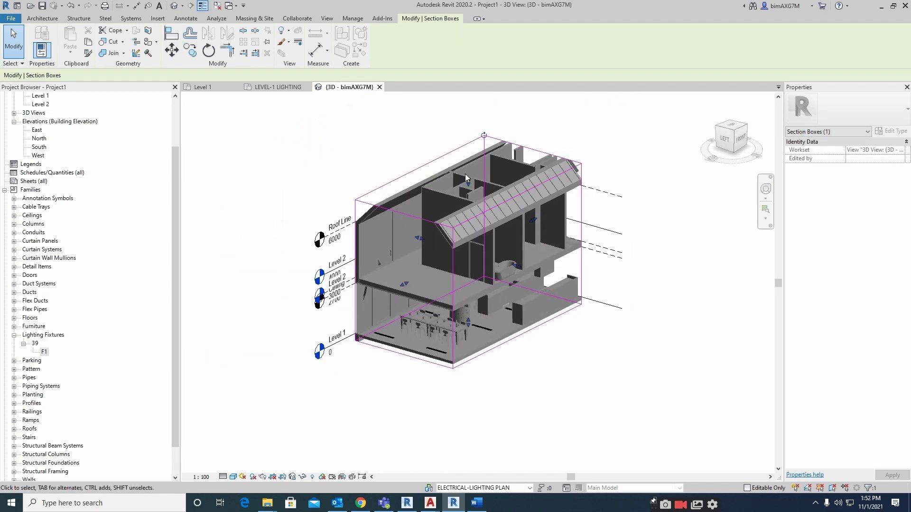
drag(468, 181, 471, 335)
scroll(471, 335, up, 4)
shift+middle_drag(470, 338, 585, 320)
Select all F1 fixture instances in the entire project via the fixture's context menu
click(258, 301)
right_click(258, 300)
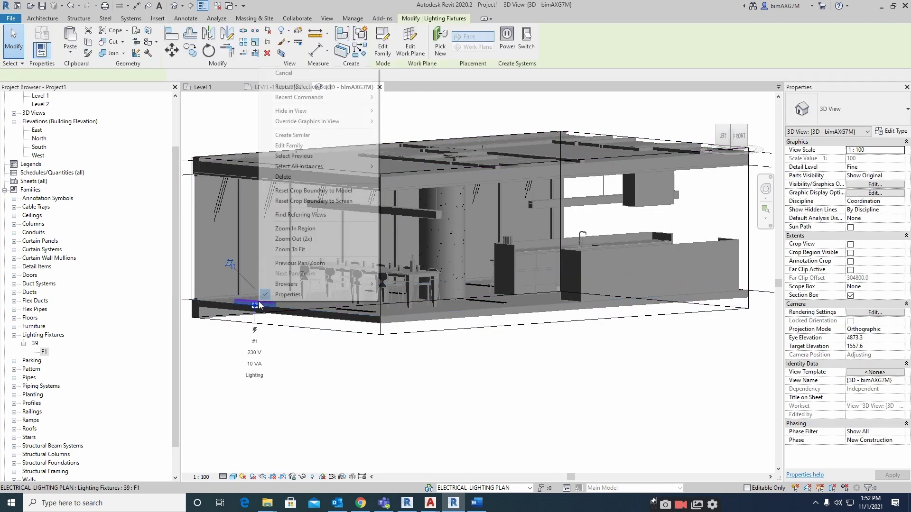
mouse_move(295, 166)
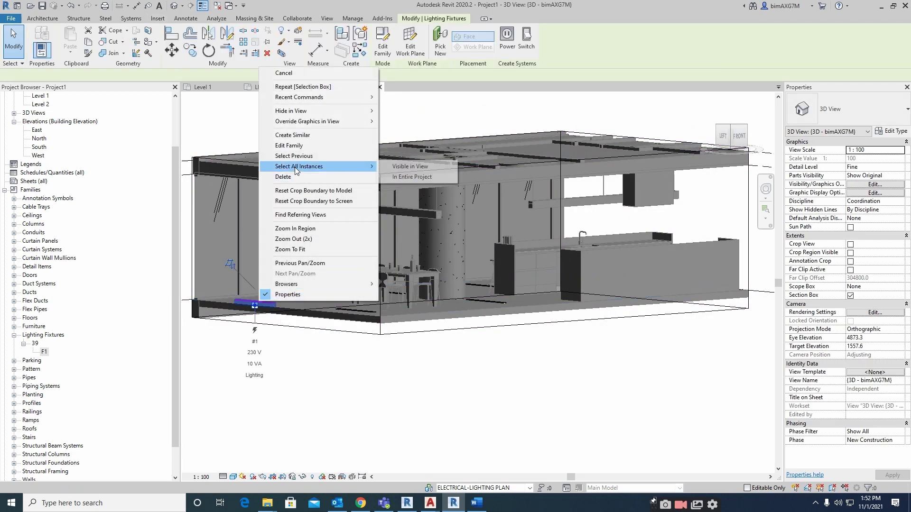
click(415, 177)
shift+middle_drag(521, 372, 447, 379)
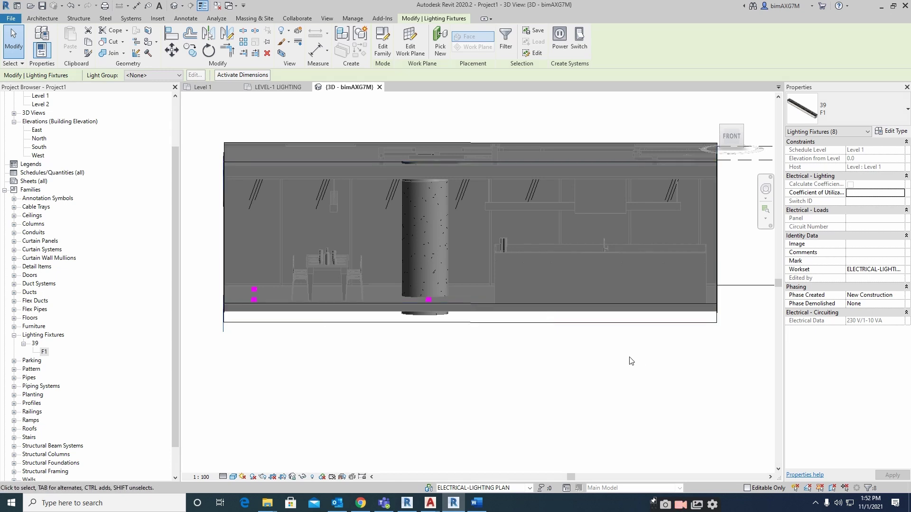
Move the eight F1 fixtures onto the linked ceiling plane at 2700 and orbit to check their height
click(410, 45)
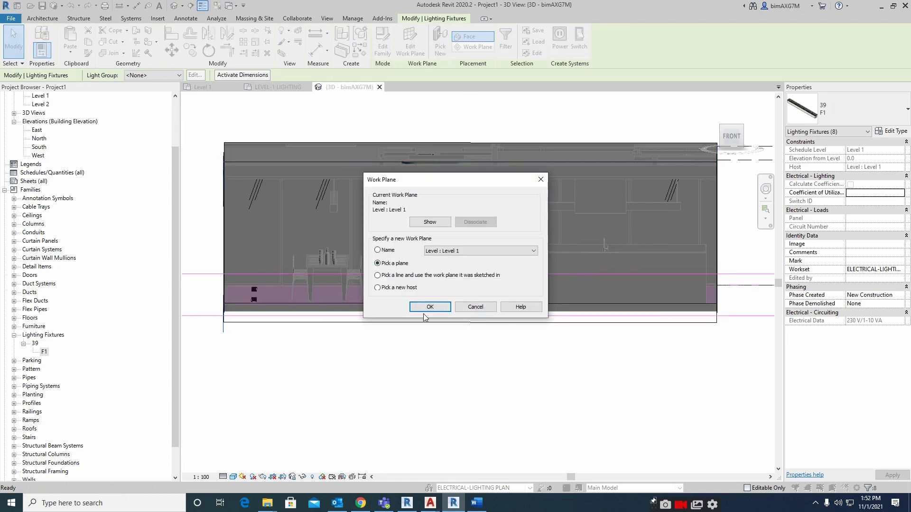
click(423, 308)
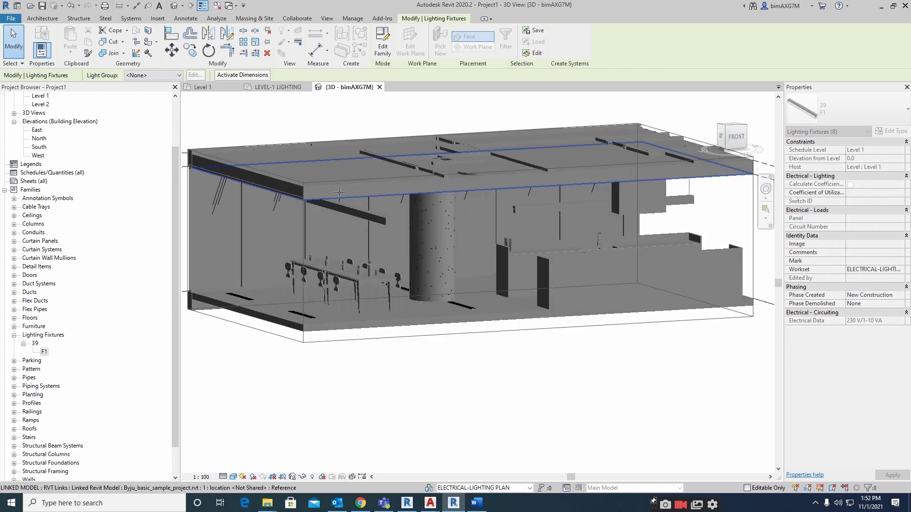
scroll(362, 194, up, 5)
scroll(297, 196, up, 4)
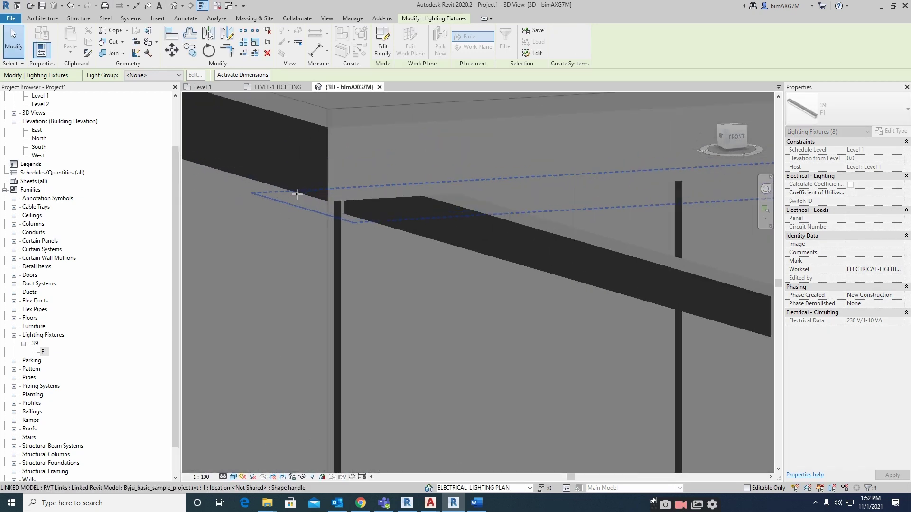
scroll(420, 241, down, 4)
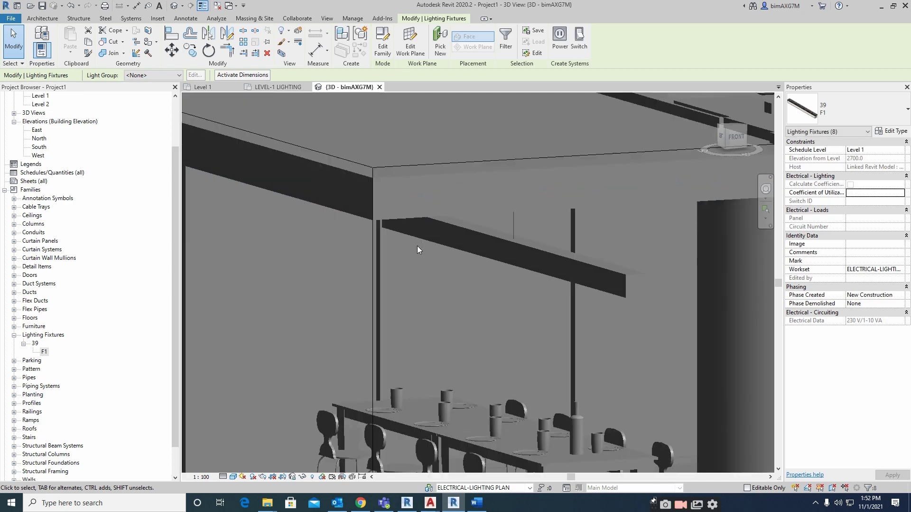
shift+middle_drag(429, 294, 370, 264)
scroll(370, 264, down, 5)
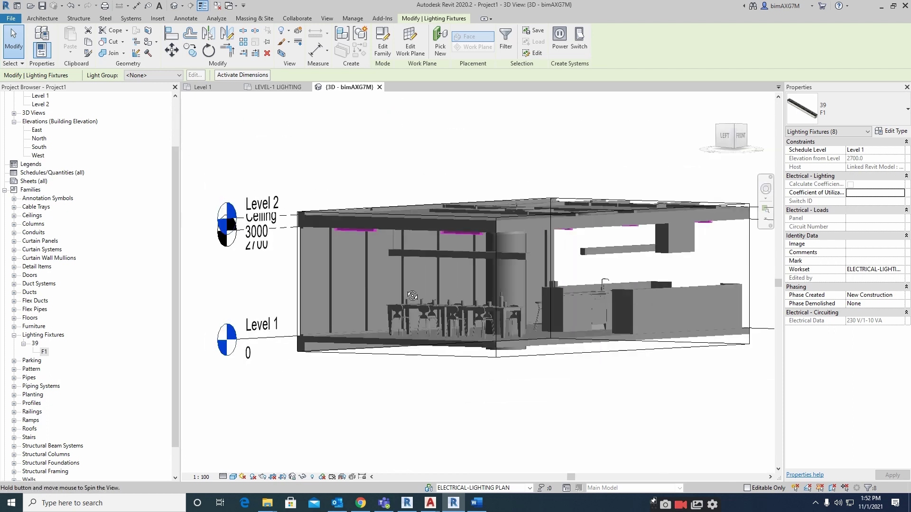
Switch to the LEVEL-1 LIGHTING plan and clear the fixture selection
click(278, 87)
scroll(422, 199, down, 2)
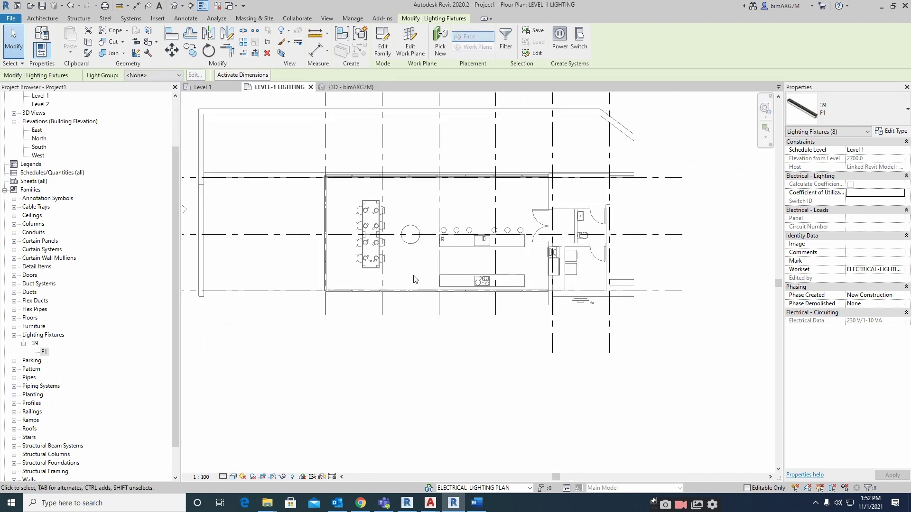
click(639, 331)
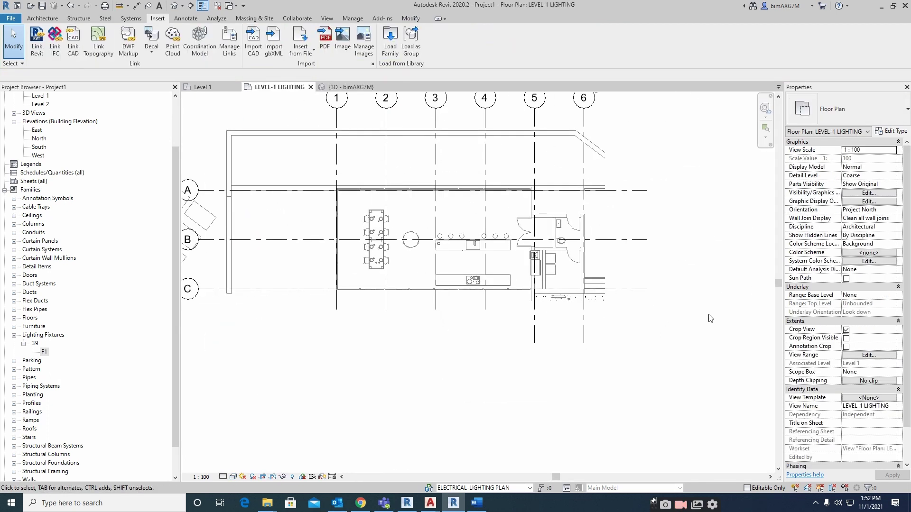
Set the plan's Discipline to Electrical and open its View Range settings
click(892, 229)
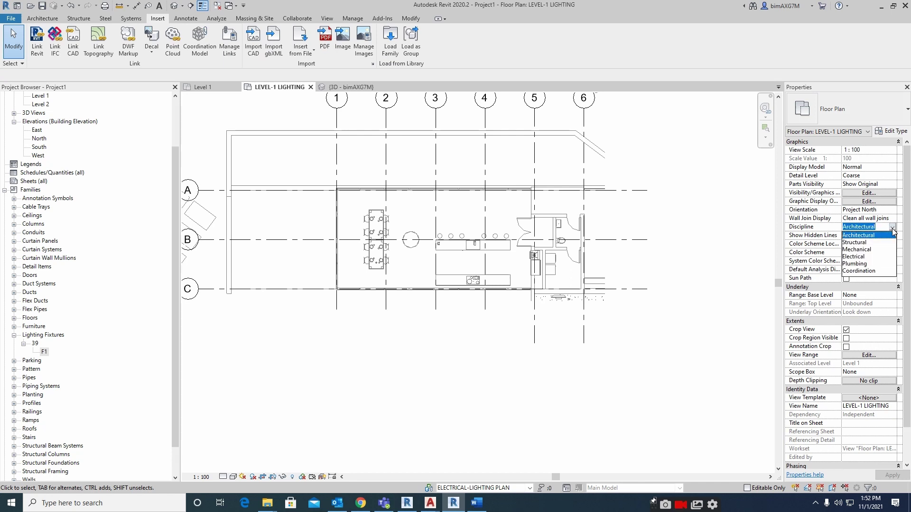
click(853, 257)
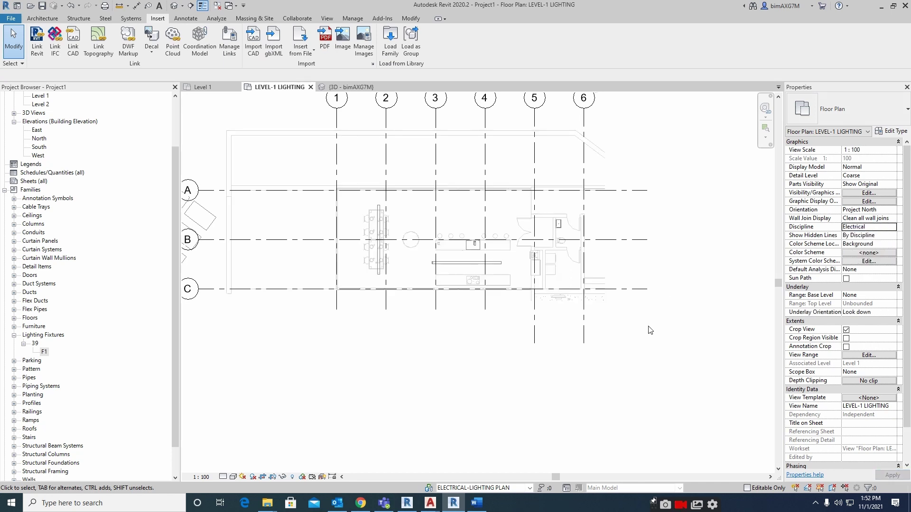
scroll(474, 289, up, 3)
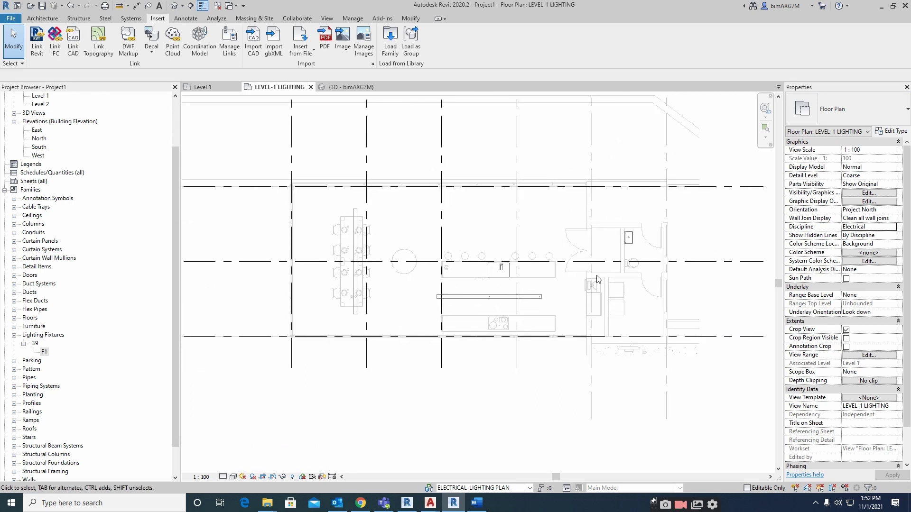
click(868, 357)
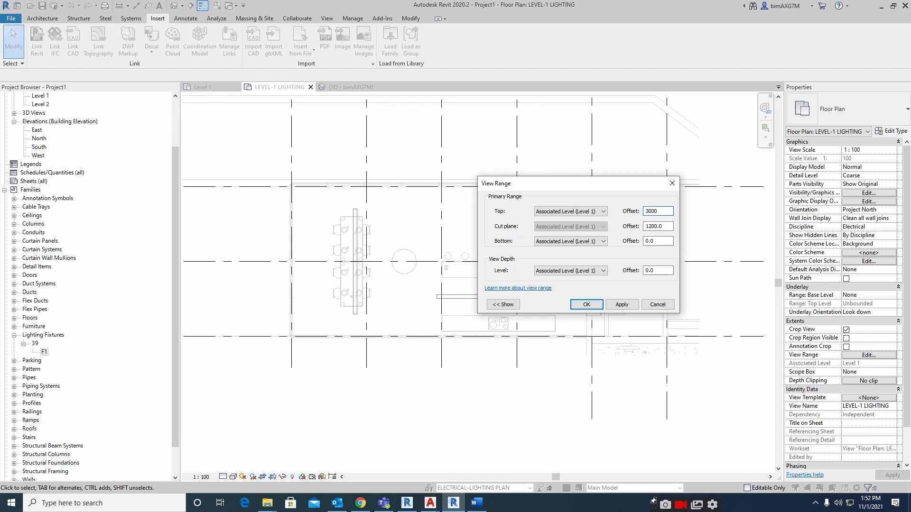
Apply a View Range top offset of 3000, then reopen the dialog to verify it
click(586, 306)
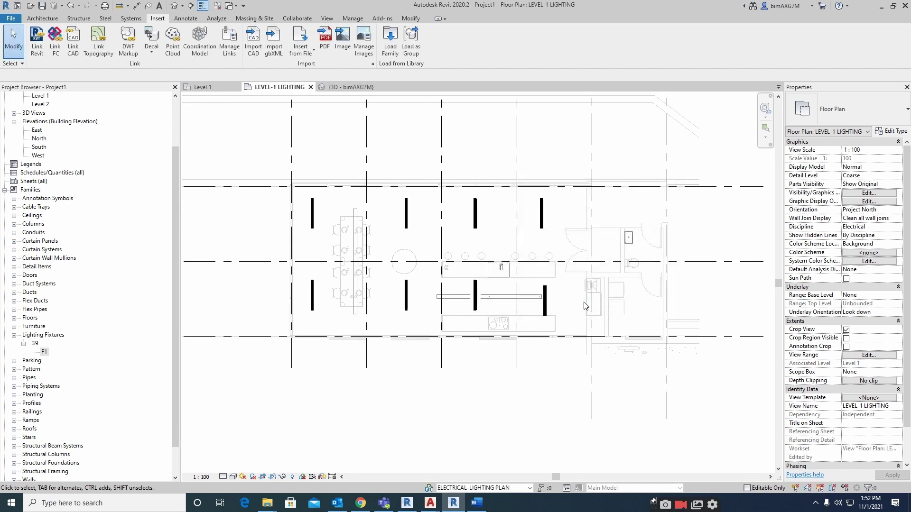
scroll(514, 220, up, 3)
scroll(515, 221, down, 5)
scroll(549, 273, up, 2)
scroll(544, 266, down, 3)
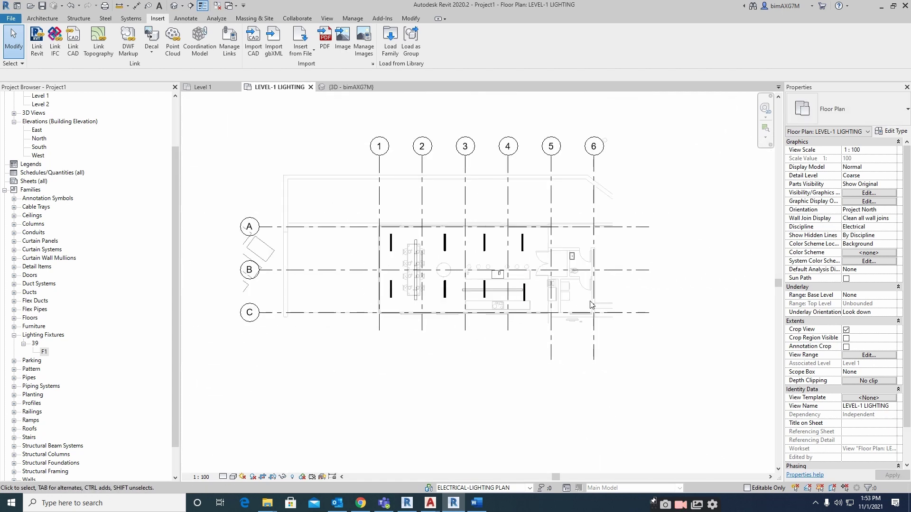
click(870, 356)
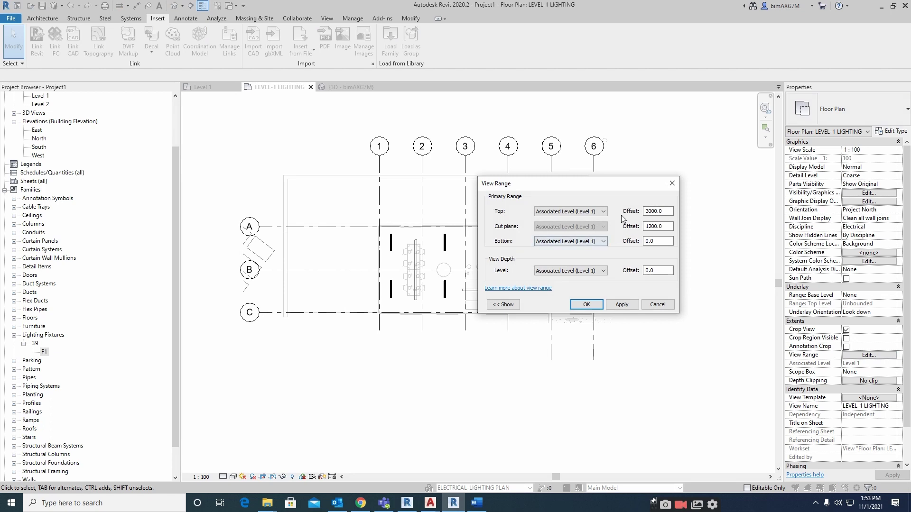
drag(603, 189, 426, 188)
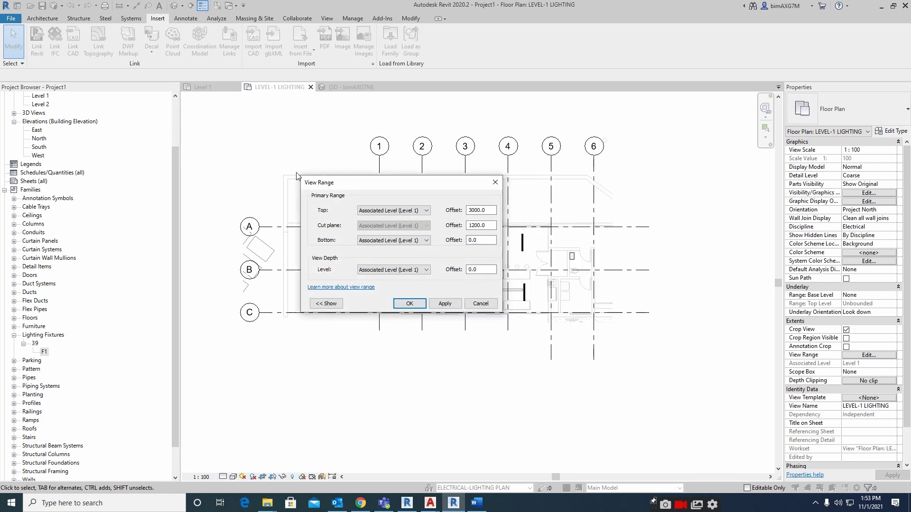
click(494, 183)
scroll(494, 261, up, 3)
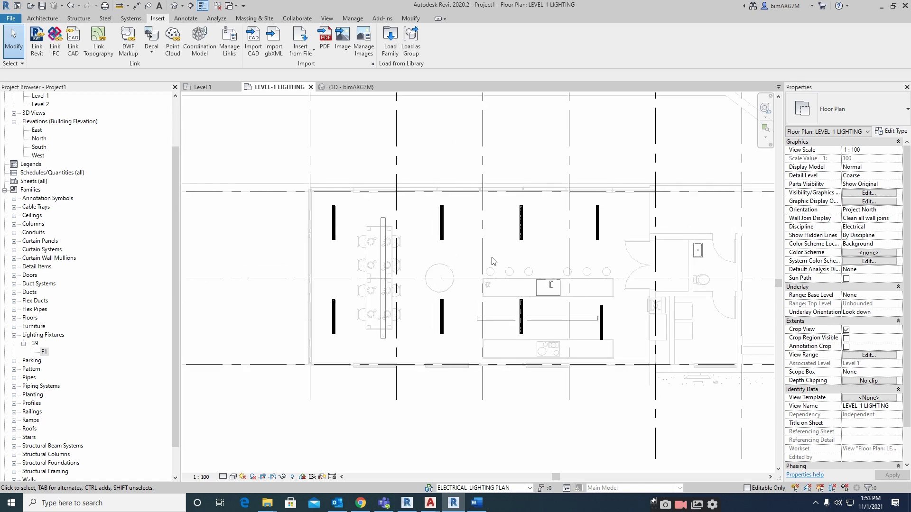
Select all eight F1 ceiling fixtures to confirm they now show, then deselect them
click(335, 232)
ctrl+click(334, 322)
ctrl+click(440, 326)
ctrl+click(522, 327)
ctrl+click(600, 332)
ctrl+click(598, 229)
ctrl+click(523, 232)
ctrl+click(444, 229)
middle_drag(472, 247, 471, 247)
click(439, 243)
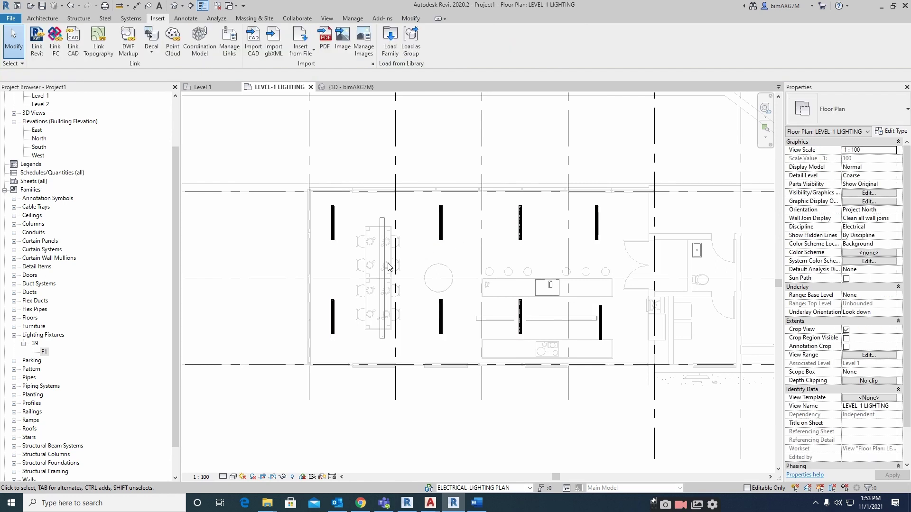
scroll(383, 244, up, 2)
scroll(523, 256, down, 3)
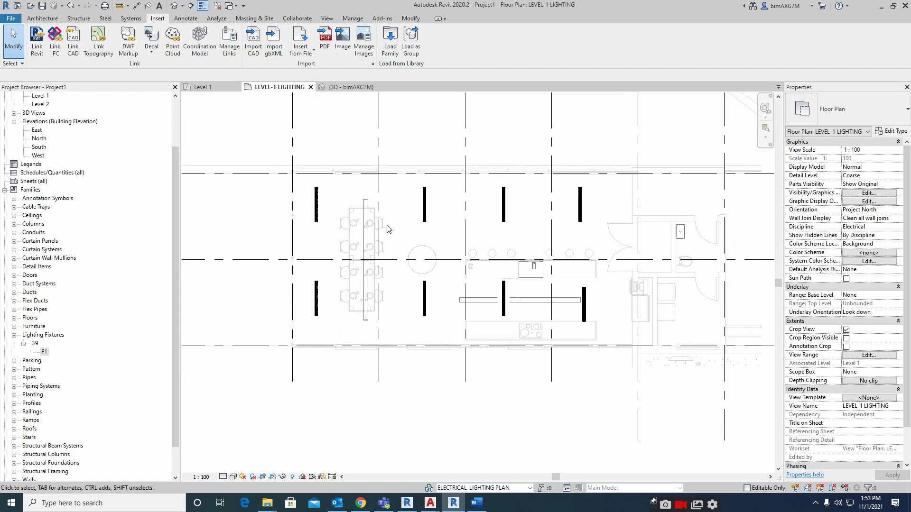
Inspect each F1 fixture in the top and bottom rows one by one, then deselect
click(317, 216)
click(425, 214)
click(503, 219)
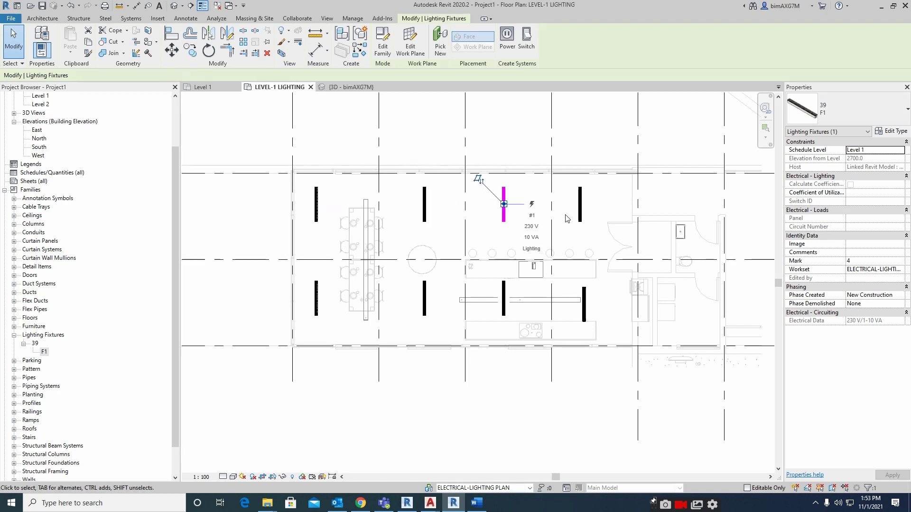
click(579, 217)
click(584, 315)
click(504, 304)
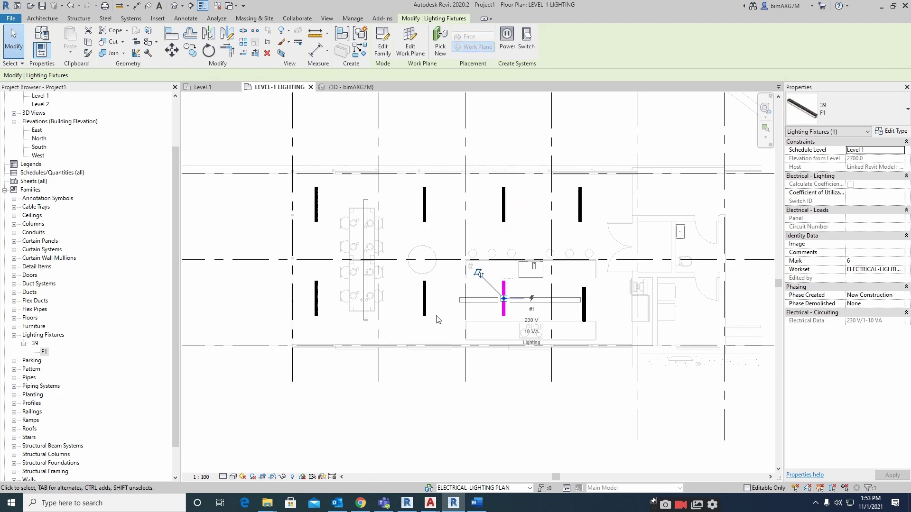
click(424, 301)
click(306, 320)
Frame both fixture rows in the plan and switch to the Annotate tools
scroll(306, 320, up, 1)
scroll(307, 317, up, 2)
middle_drag(327, 319, 384, 332)
middle_drag(375, 197, 365, 268)
middle_drag(488, 235, 384, 224)
scroll(387, 224, down, 1)
middle_drag(589, 244, 668, 232)
middle_drag(522, 232, 529, 233)
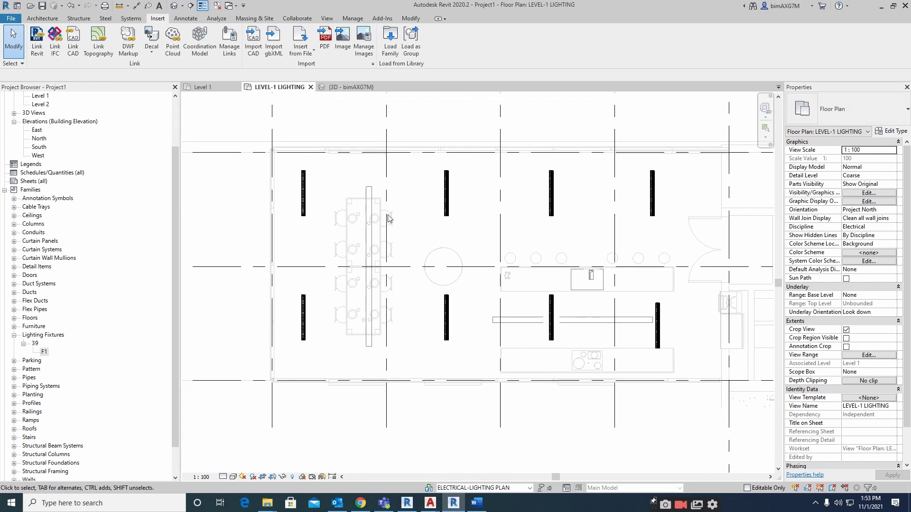
click(186, 22)
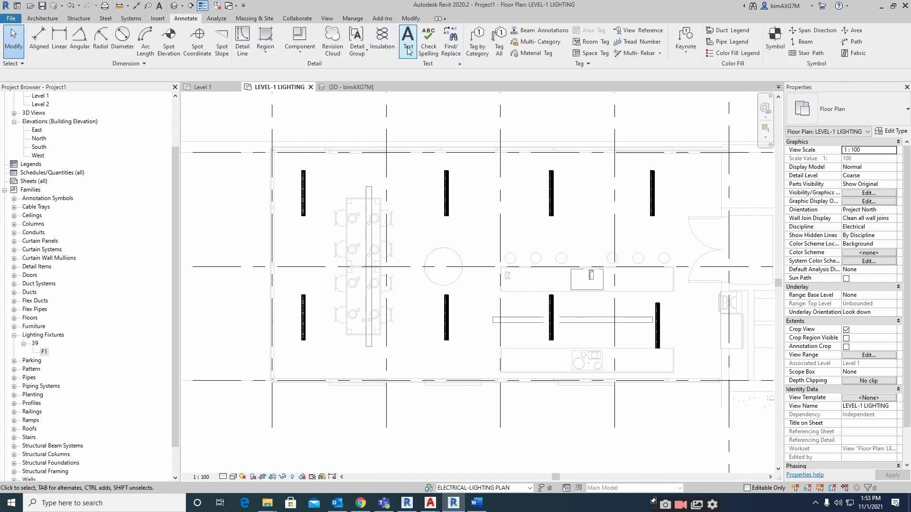
Start Tag by Category on a ceiling fixture and agree to load a lighting fixture tag
click(478, 44)
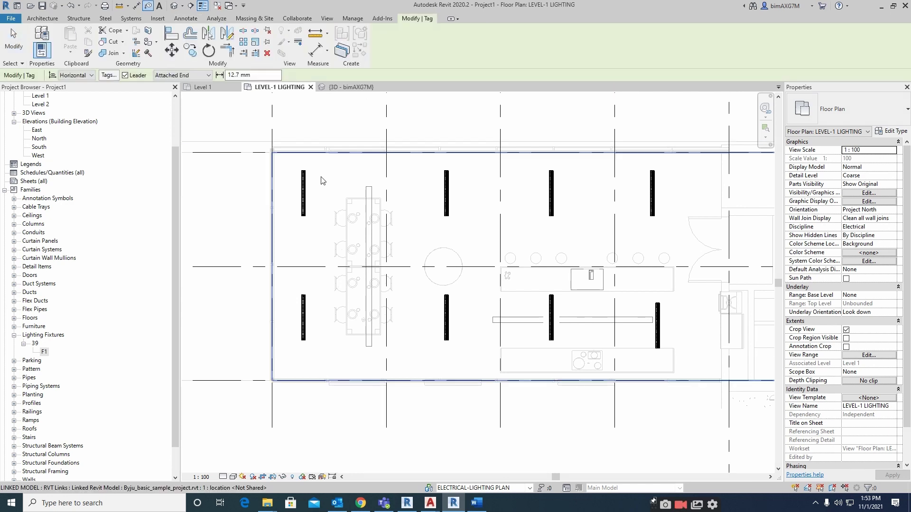
scroll(305, 200, up, 1)
click(306, 202)
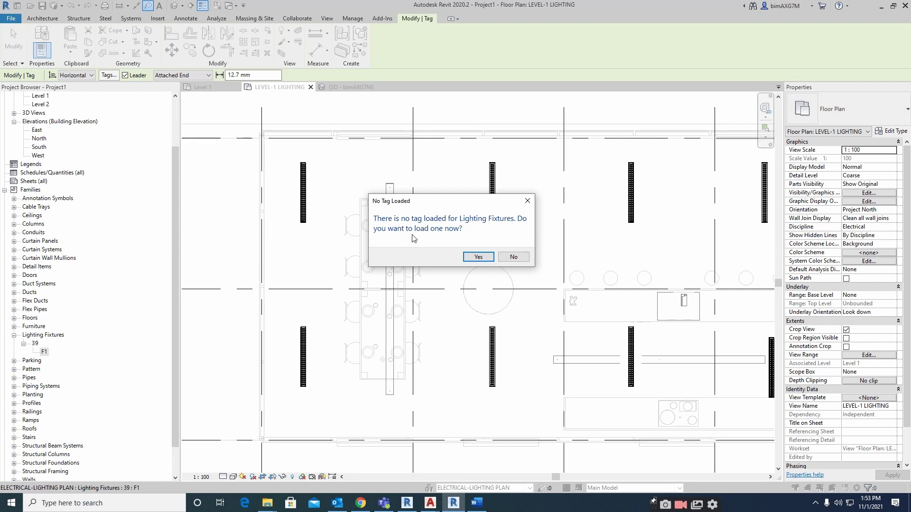
click(477, 257)
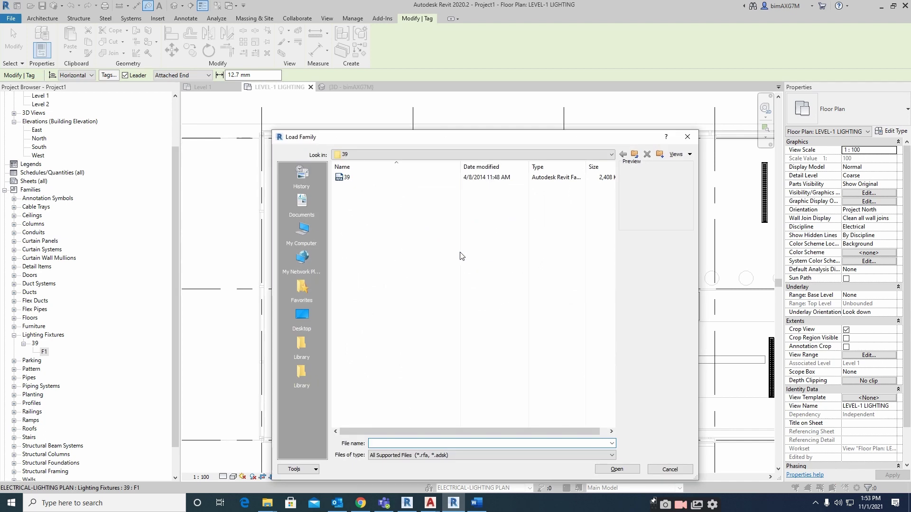
Load Luminaire Tag.rfa from the Desktop
click(442, 157)
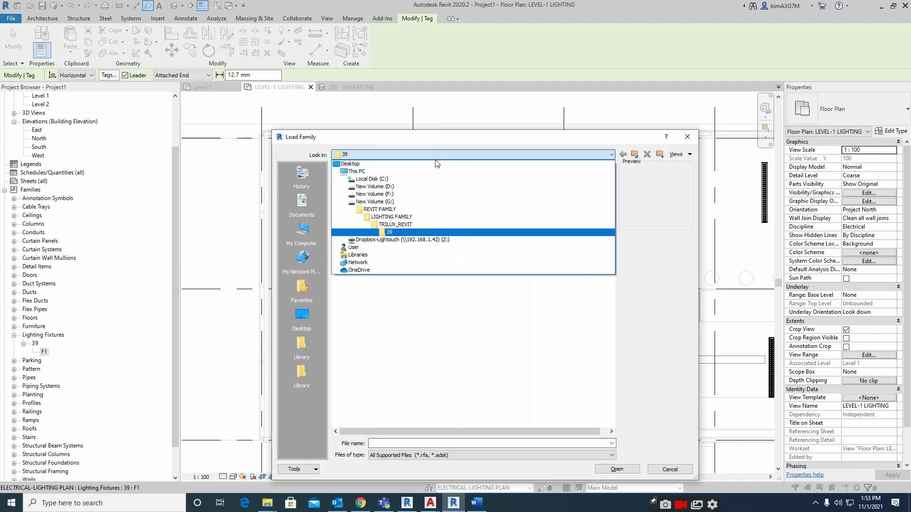
click(354, 164)
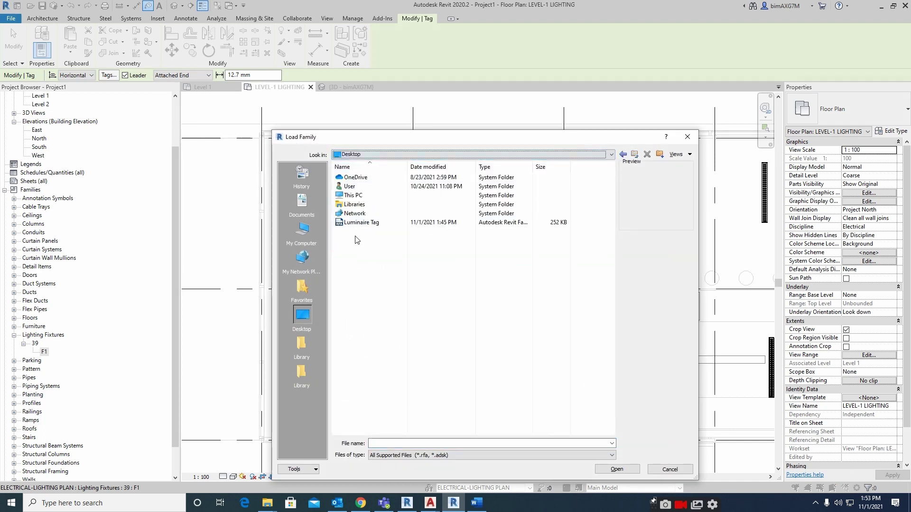
click(368, 222)
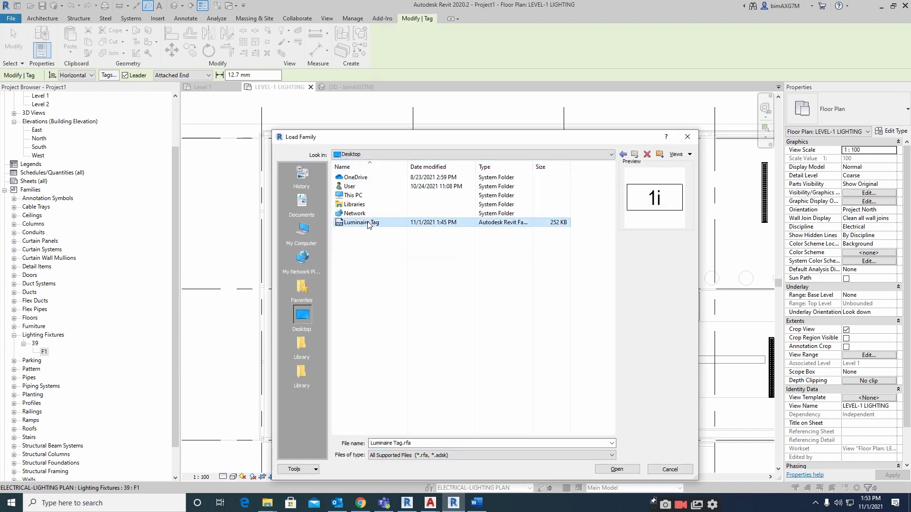
click(616, 469)
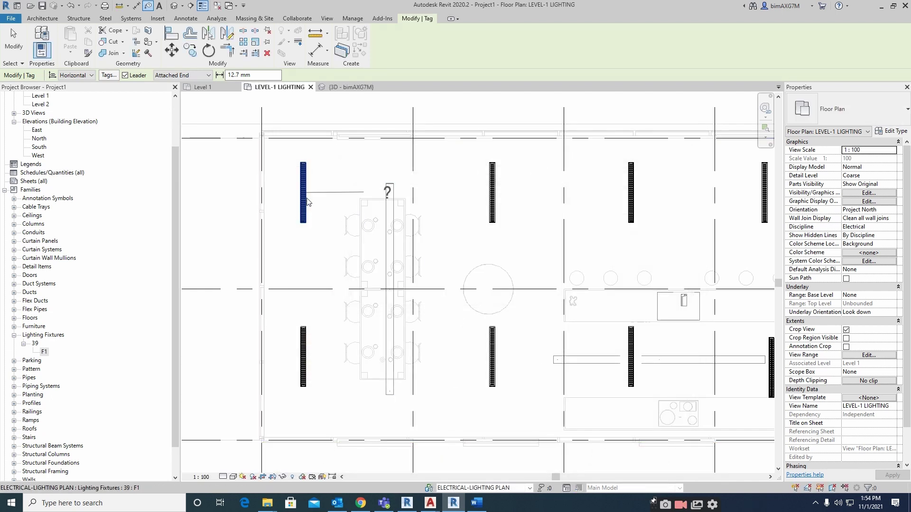
Tag the upper-left fixture, then delete the tag that was placed with a leader
scroll(305, 184, up, 2)
scroll(307, 175, down, 1)
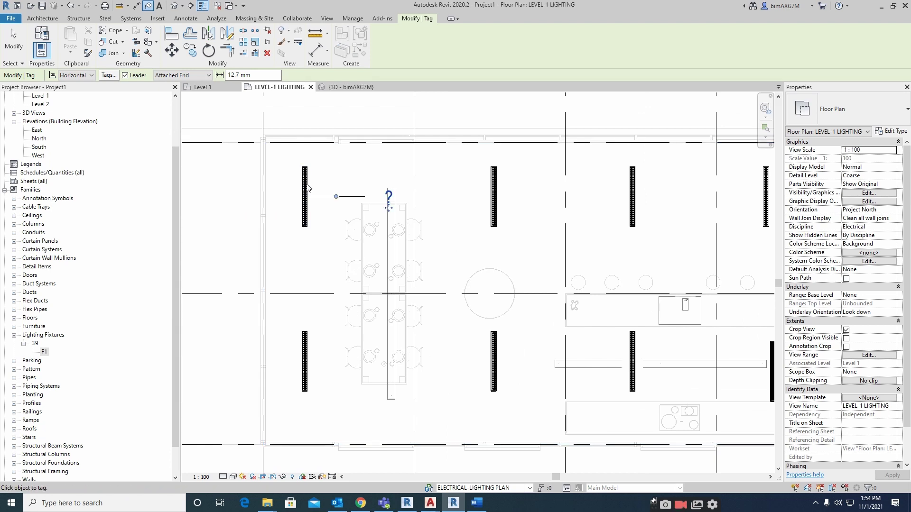
click(350, 188)
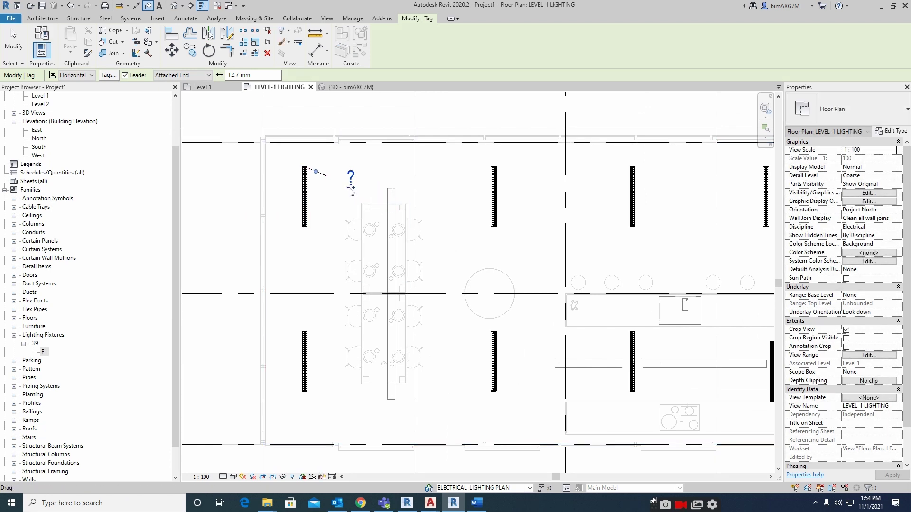
key(Escape)
key(Escape)
click(317, 176)
key(Delete)
Rerun Tag by Category (TG) and place a leaderless tag right beside the upper-left fixture
key(t)
key(g)
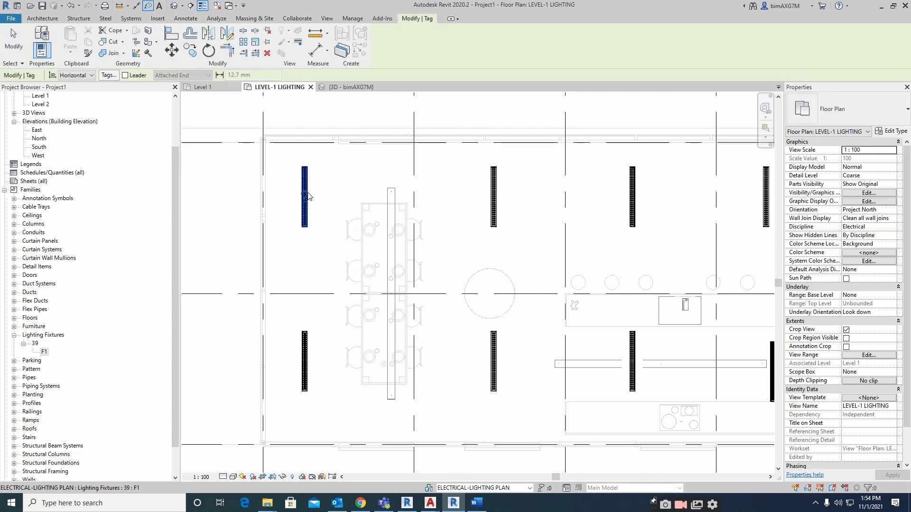
scroll(308, 192, up, 2)
drag(326, 216, 321, 206)
scroll(311, 218, down, 1)
key(Escape)
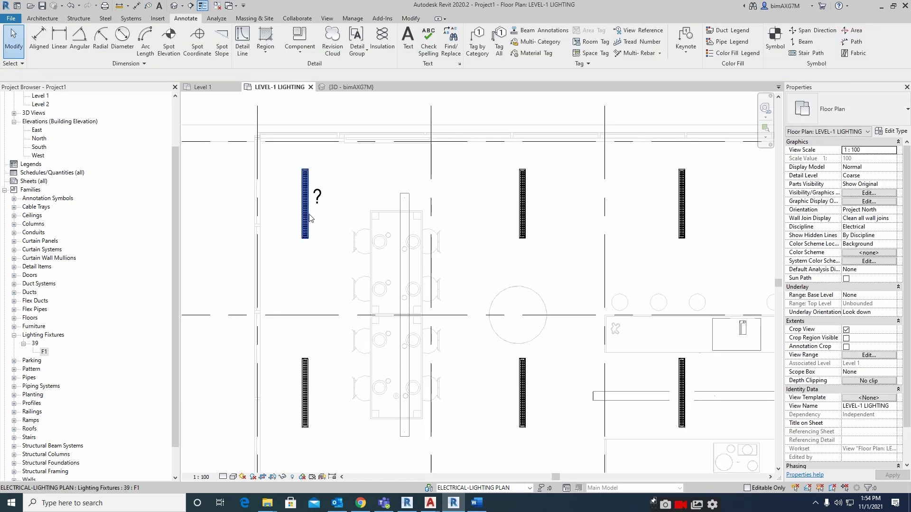
click(308, 214)
Open the Luminaire Tag family and the Edit Label settings for its label
key(Escape)
double_click(317, 198)
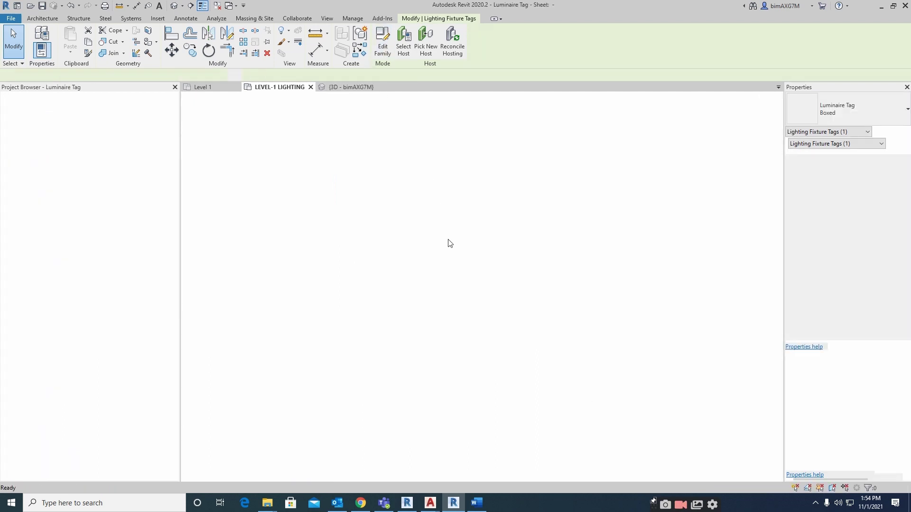
click(505, 296)
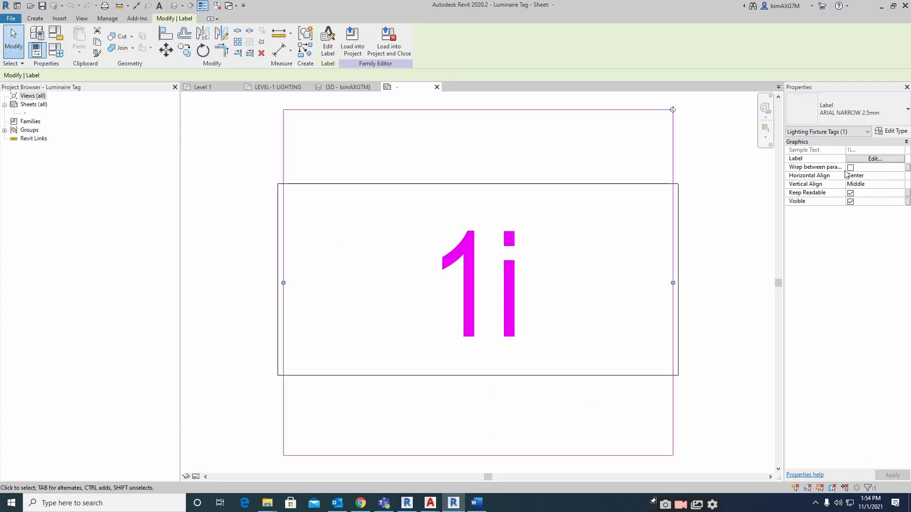
click(875, 159)
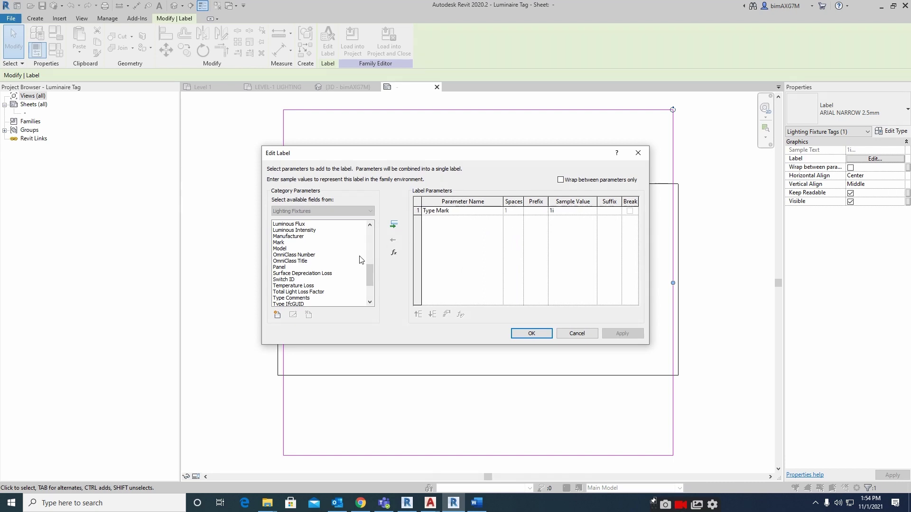
click(308, 285)
scroll(307, 287, down, 2)
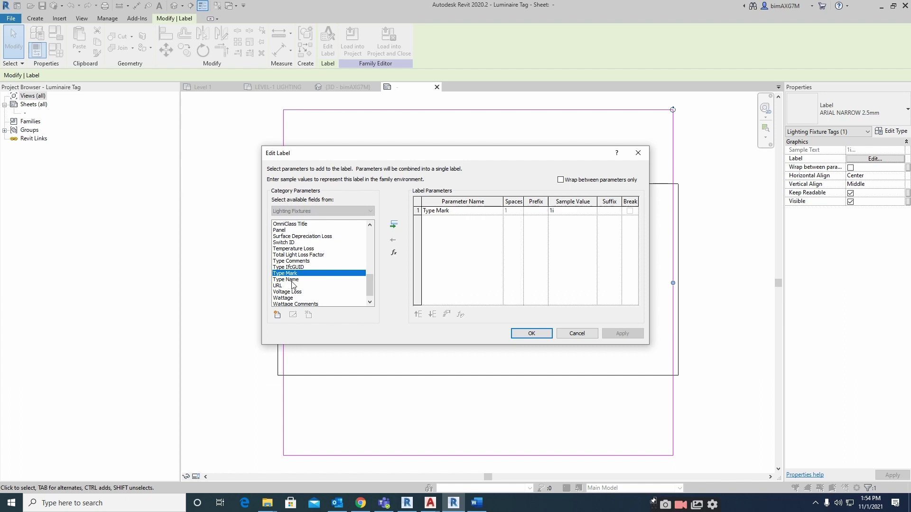
scroll(292, 284, up, 2)
scroll(292, 258, down, 2)
scroll(299, 271, up, 3)
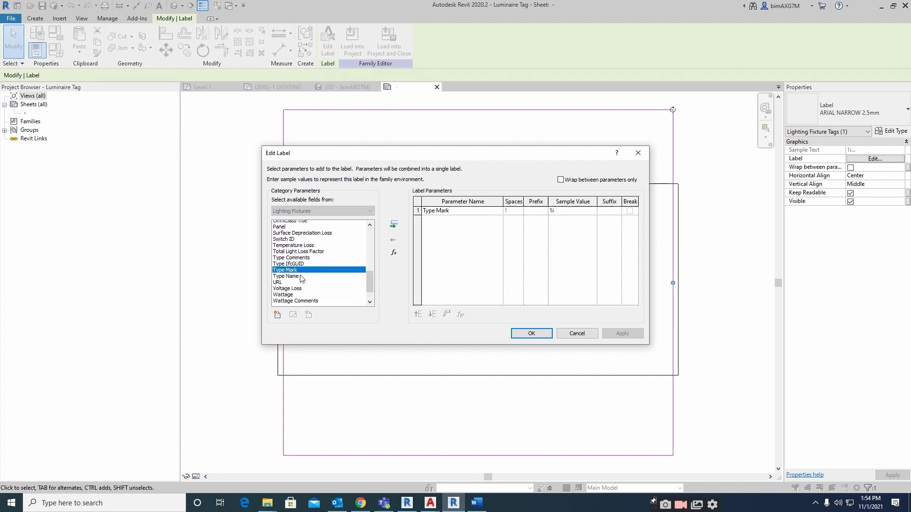
scroll(304, 273, up, 5)
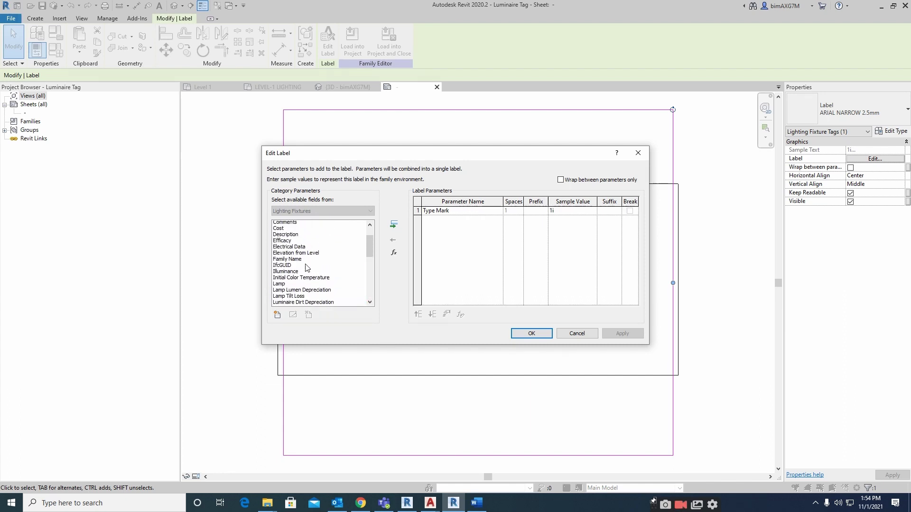
scroll(286, 261, down, 2)
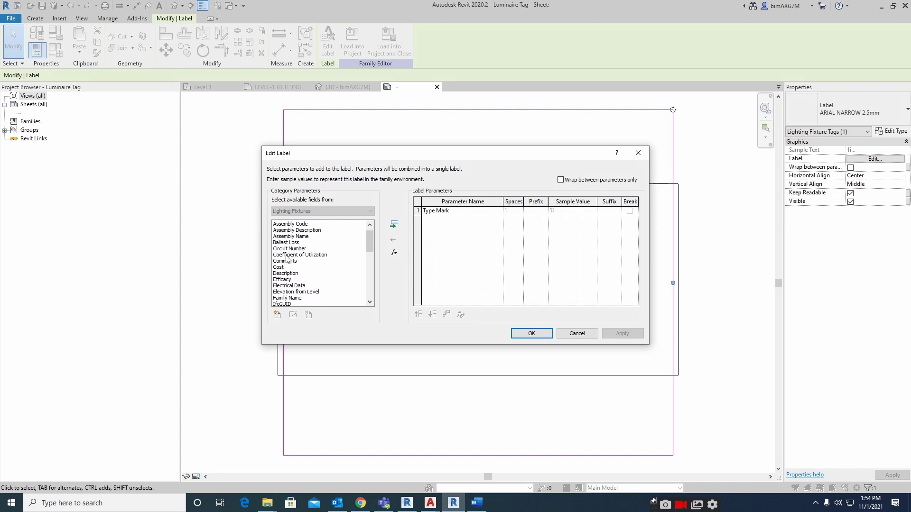
Replace Type Mark with Family Name in the label and confirm
click(287, 250)
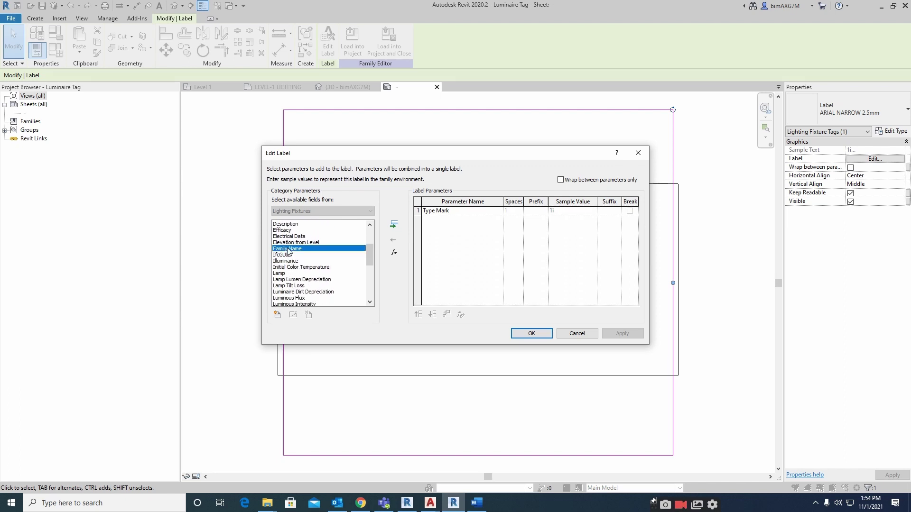
double_click(288, 249)
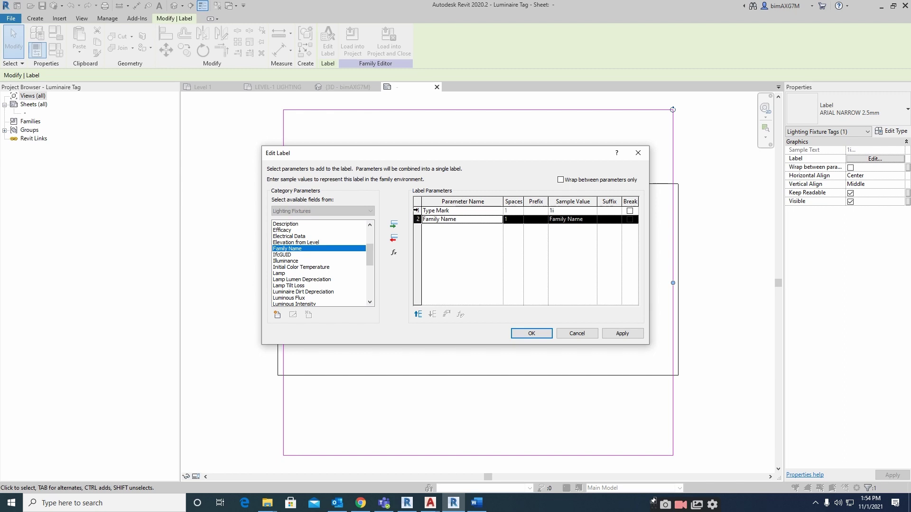
click(455, 210)
click(394, 238)
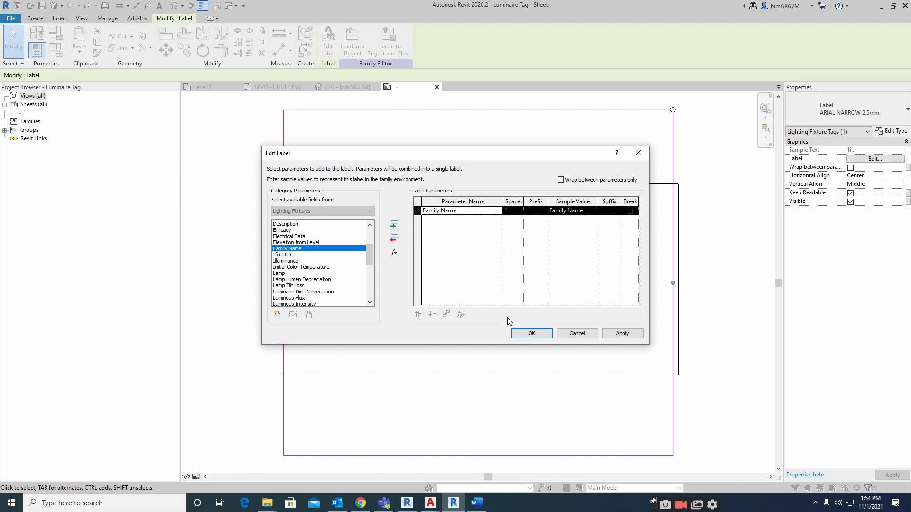
click(530, 334)
scroll(498, 321, down, 4)
click(641, 337)
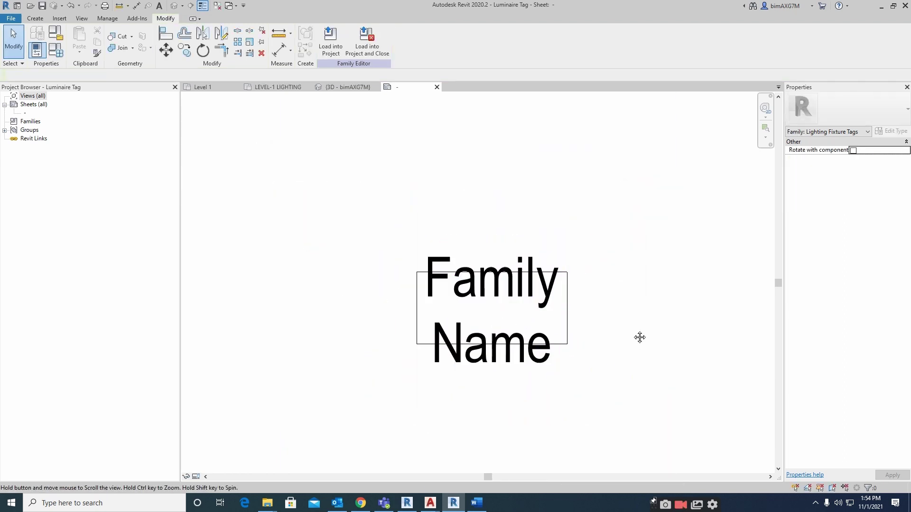
middle_drag(640, 337, 543, 302)
Load the edited tag into the project, overwriting the existing version and parameters, and nudge the 39 tag
click(330, 52)
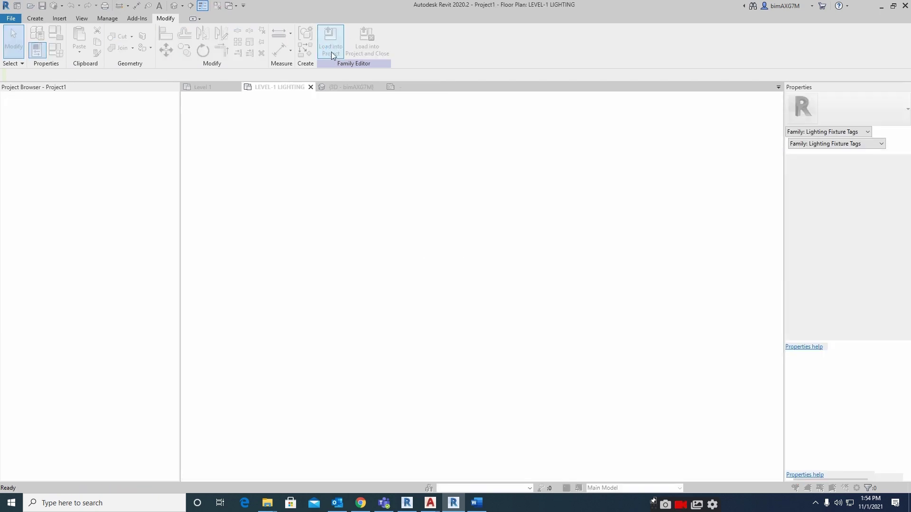
click(428, 246)
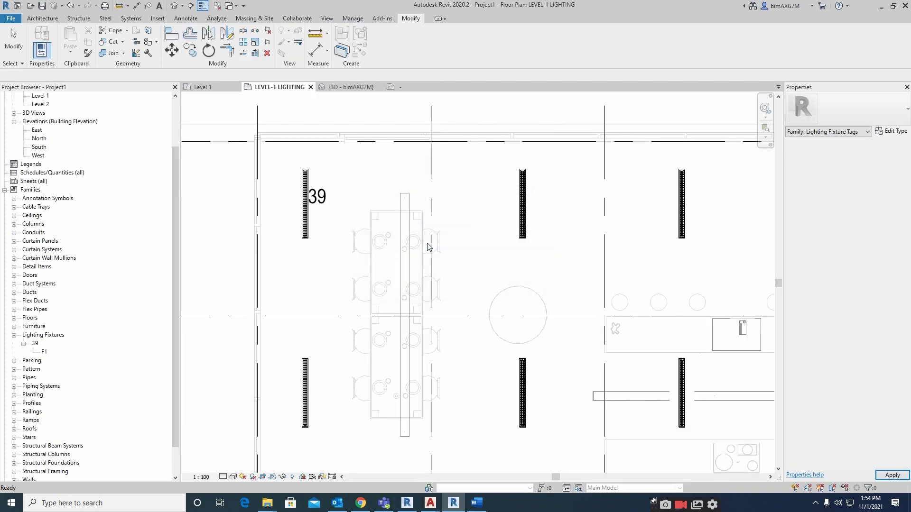
scroll(313, 204, up, 2)
click(319, 202)
drag(319, 211, 327, 212)
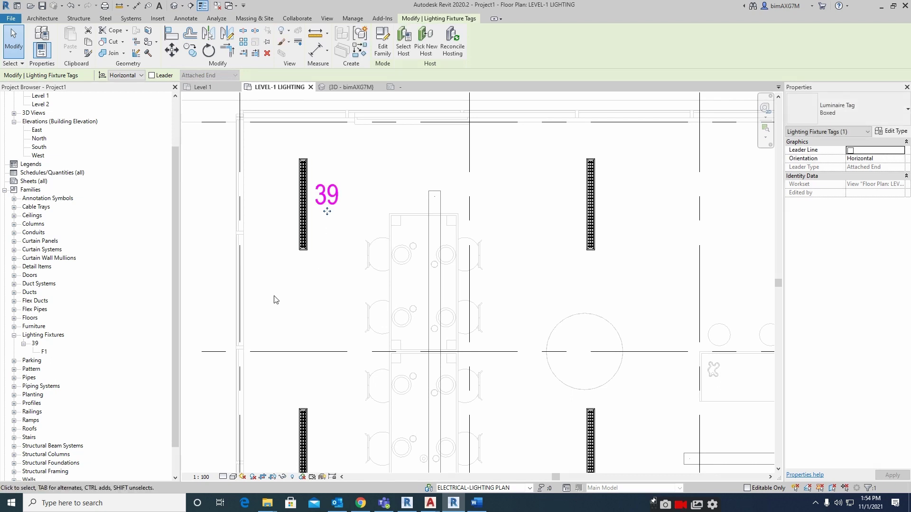
Start renaming the 39 lighting fixture family in the Project Browser
click(35, 346)
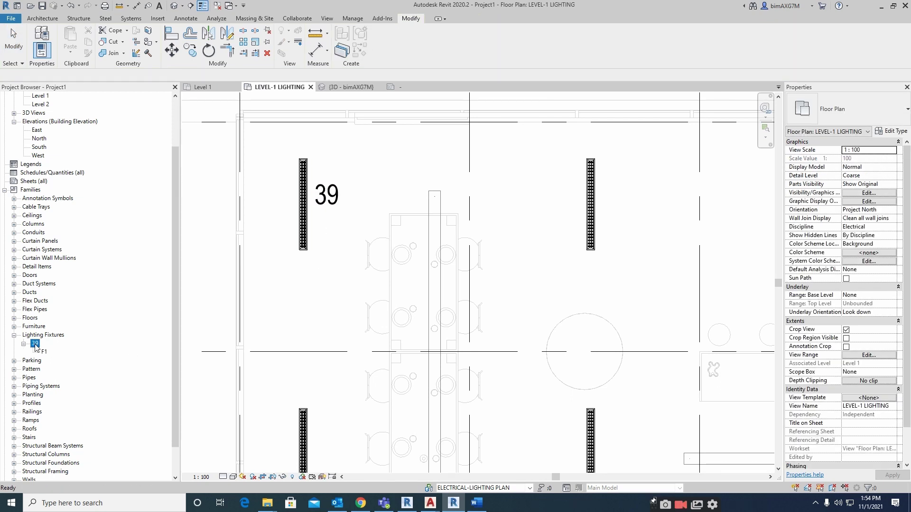
right_click(37, 348)
click(53, 385)
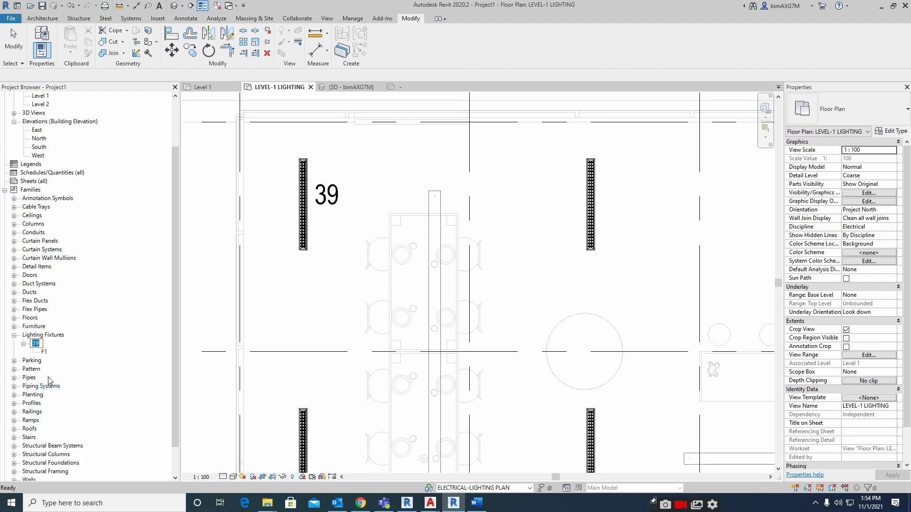
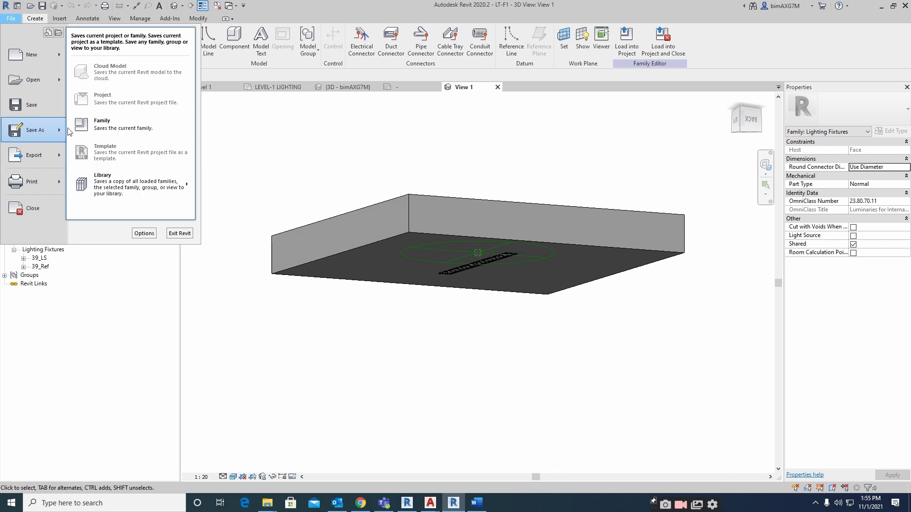
Save the family as LT-F2.rfa, then review its family types and category without changes
click(105, 124)
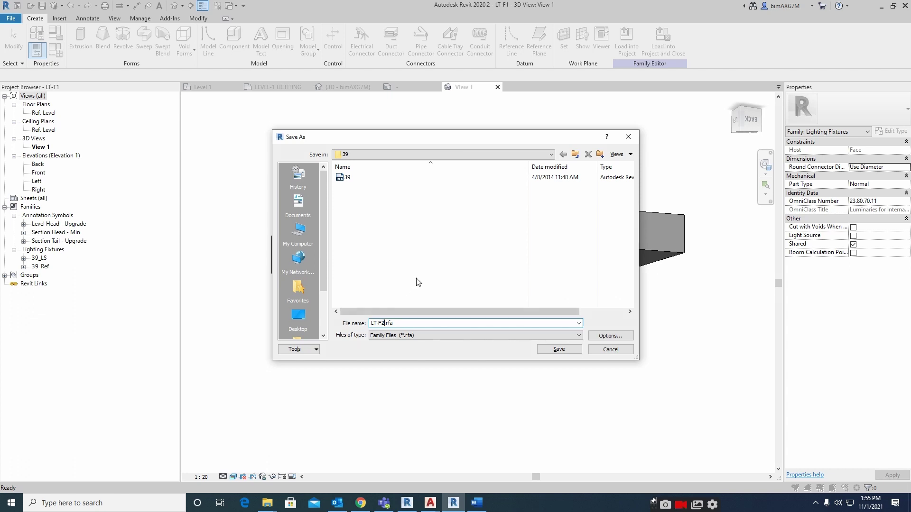
click(552, 352)
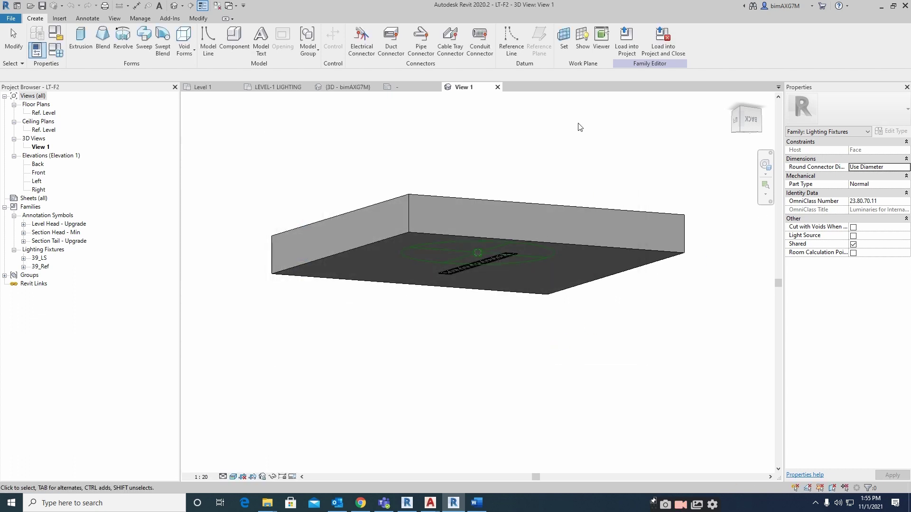
click(53, 54)
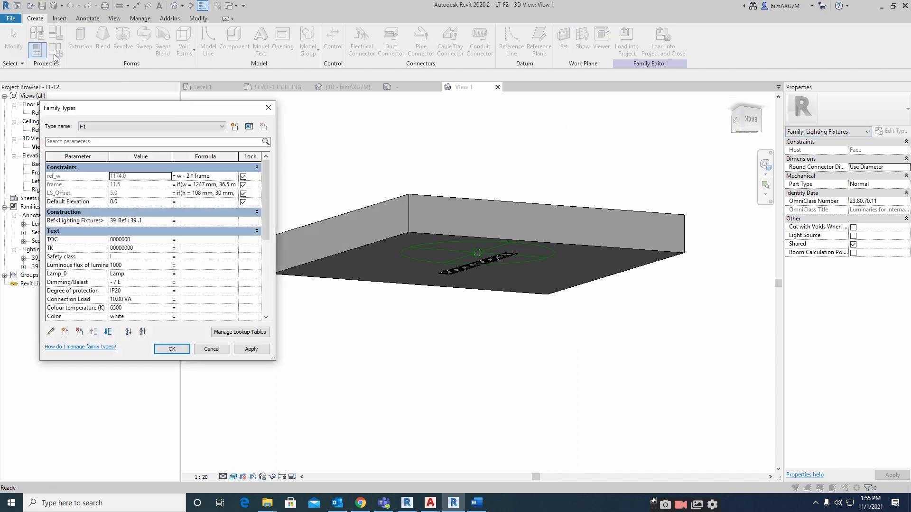
key(Escape)
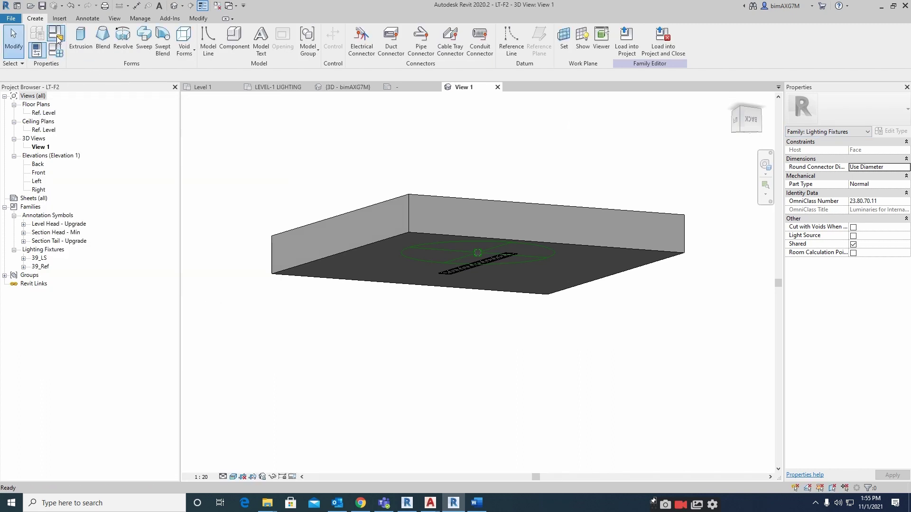
click(56, 36)
key(Escape)
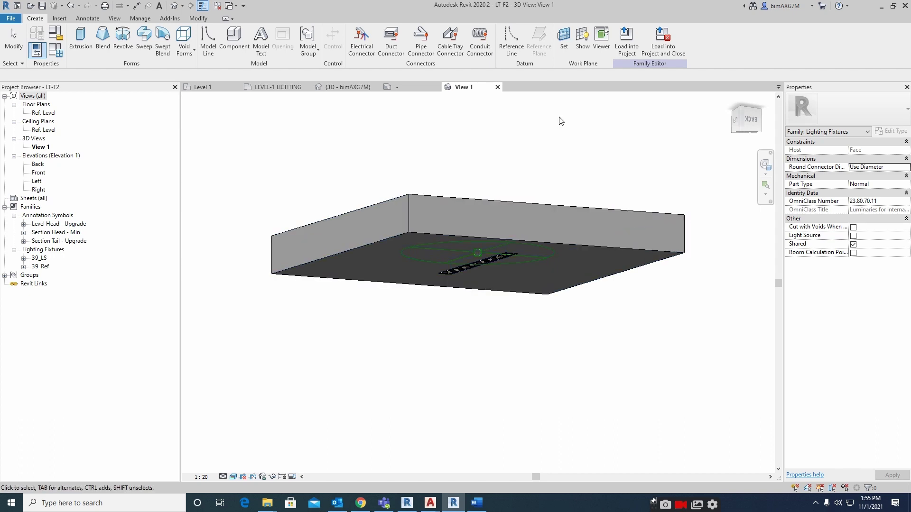
Load the LT-F2 family into Project1
click(627, 38)
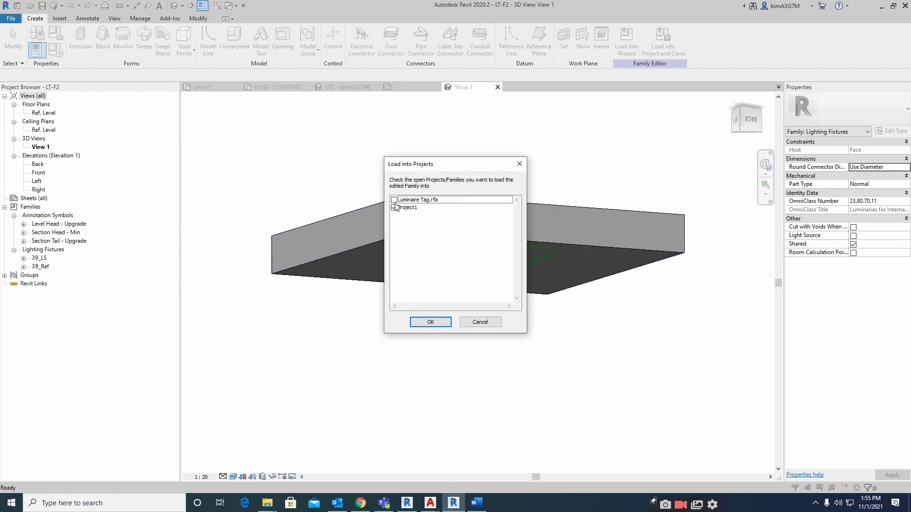
click(422, 320)
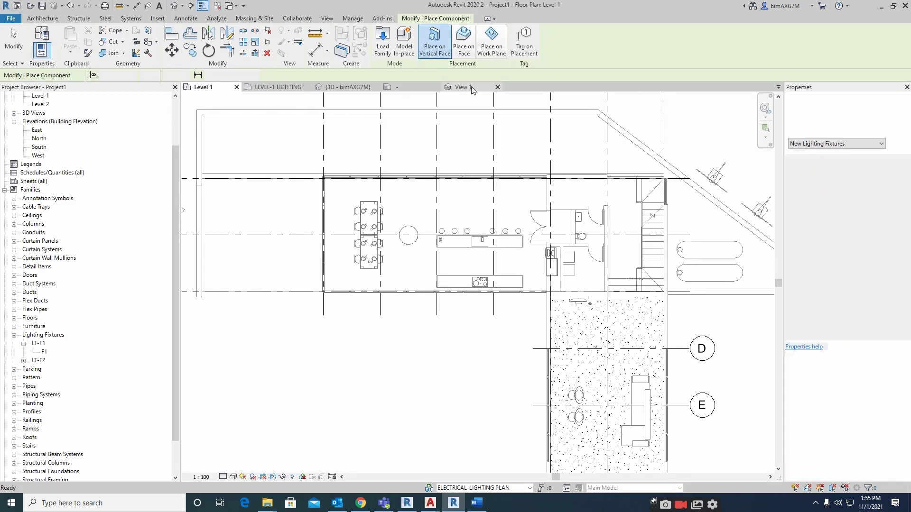
click(471, 86)
Show the LEVEL-1 LIGHTING plan, close the unneeded view tabs, and select the second upper fixture
click(224, 88)
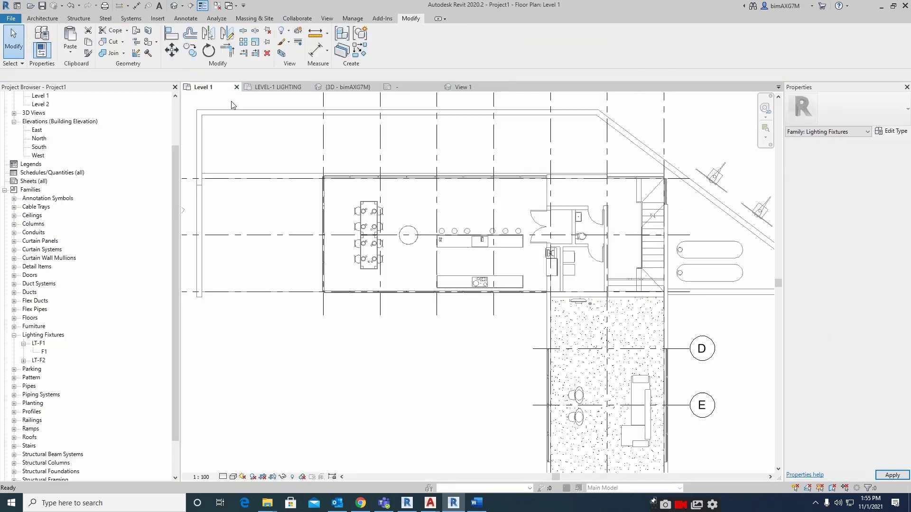
click(277, 88)
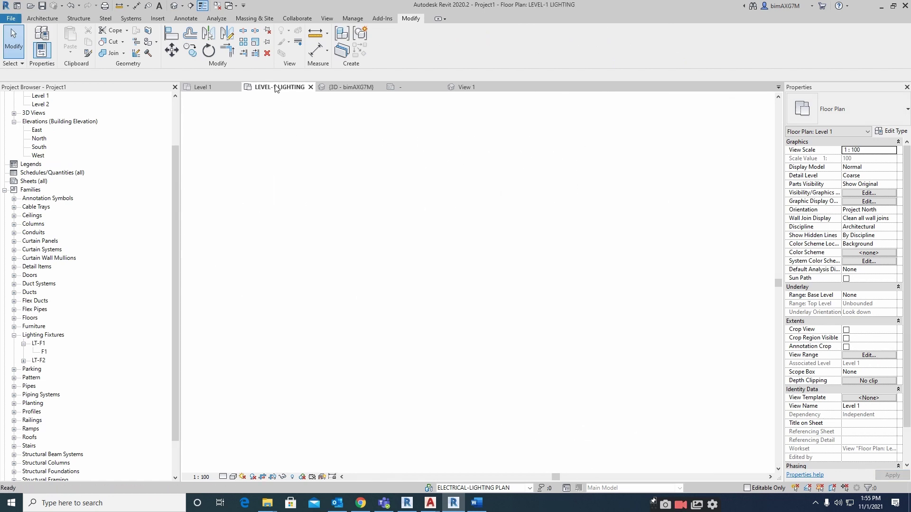
click(216, 9)
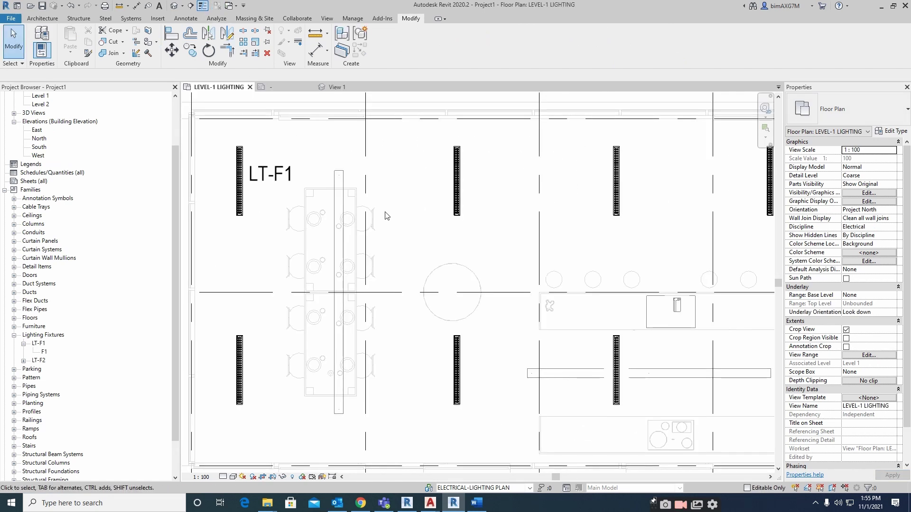
click(457, 204)
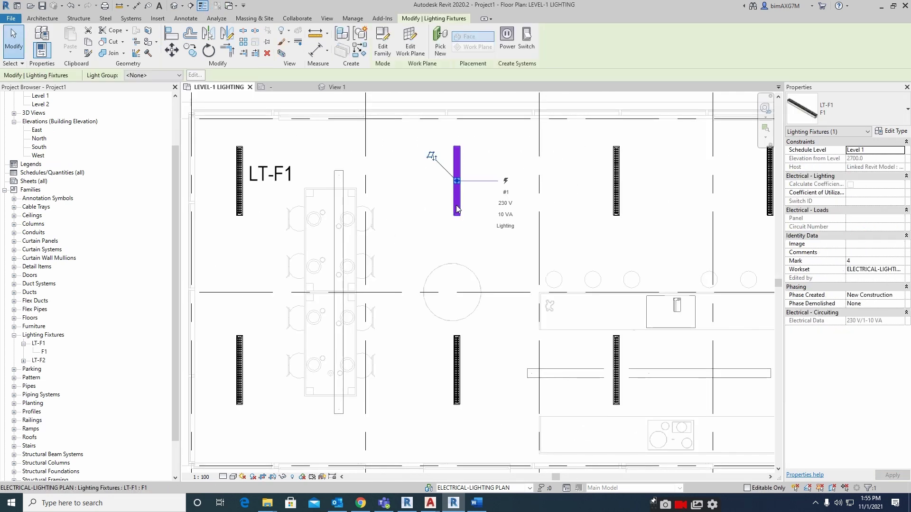
Swap the second- and fourth-column fixtures to type LT-F2 : F1
ctrl+click(458, 386)
scroll(516, 300, down, 3)
ctrl+click(664, 239)
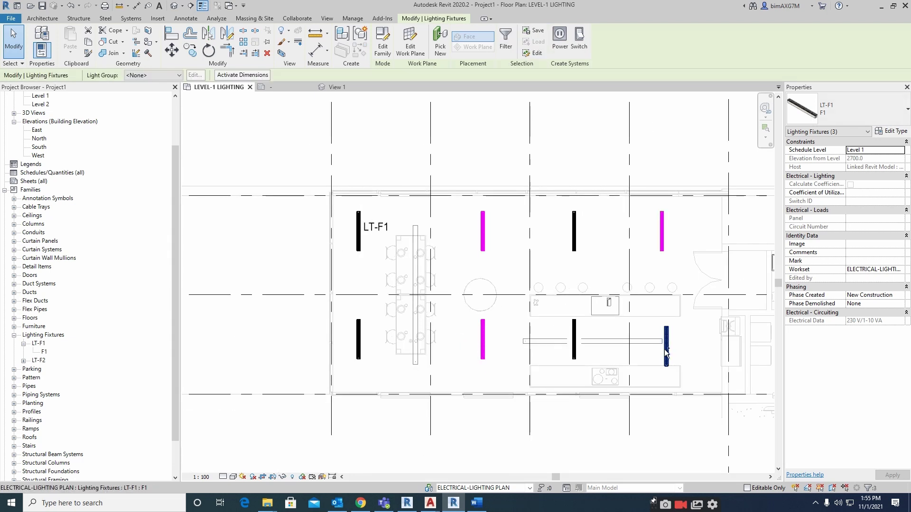
ctrl+click(666, 349)
click(862, 113)
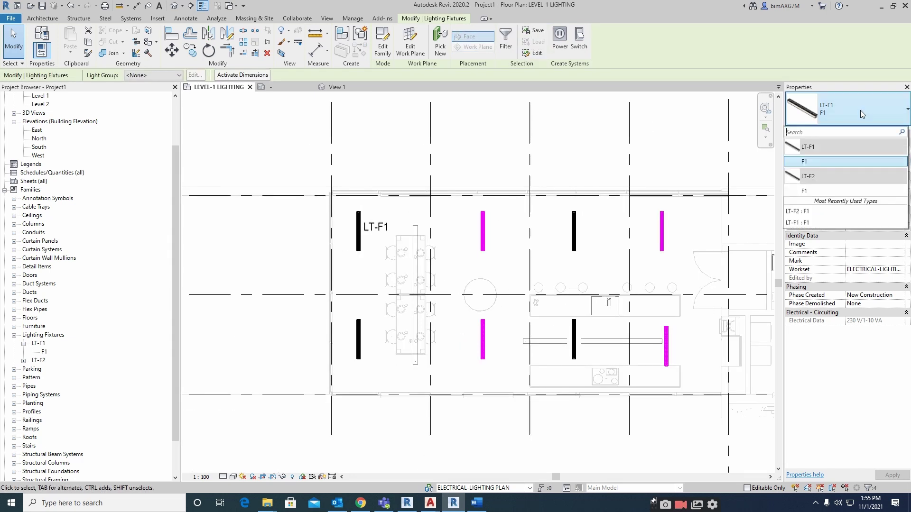
click(809, 190)
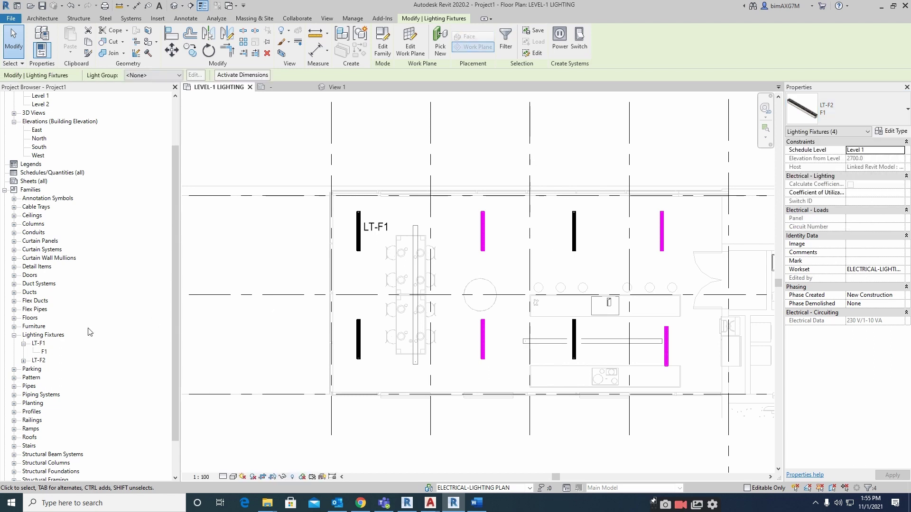
Rename the LT-F2 family's F1 type to F2 in the Project Browser
click(23, 360)
click(43, 369)
right_click(43, 376)
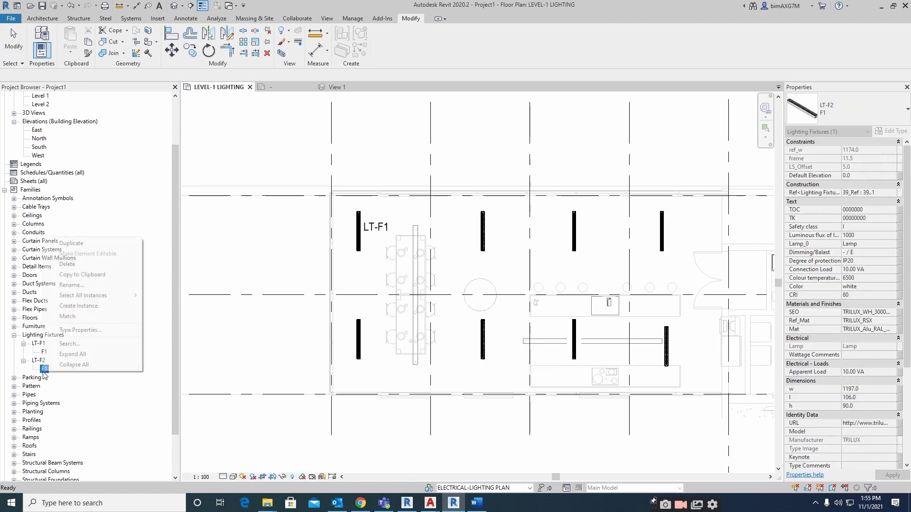
click(61, 285)
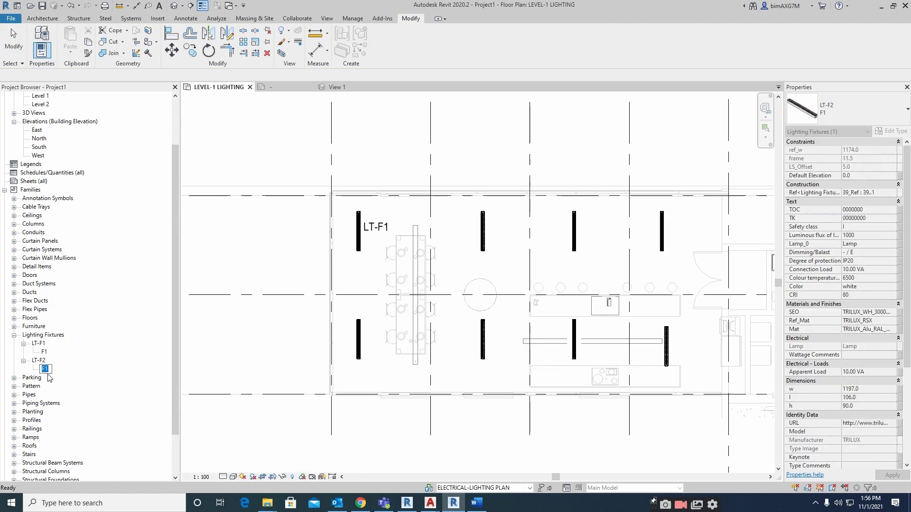
click(247, 364)
middle_drag(518, 270, 479, 255)
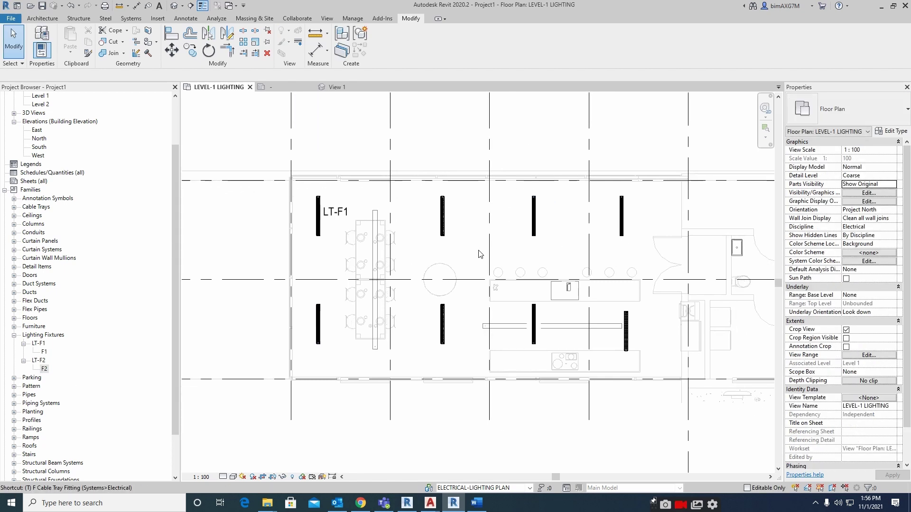
Tag the second-column fixtures (LT-F2) and the lower-left and third lower fixtures (LT-F1), tags placed right
key(g)
click(443, 227)
drag(442, 226, 461, 229)
click(442, 331)
drag(443, 333, 460, 338)
click(318, 332)
drag(319, 333, 335, 336)
click(533, 332)
mouse_move(533, 332)
mouse_down()
mouse_move(535, 342)
mouse_move(548, 341)
mouse_move(551, 331)
mouse_up()
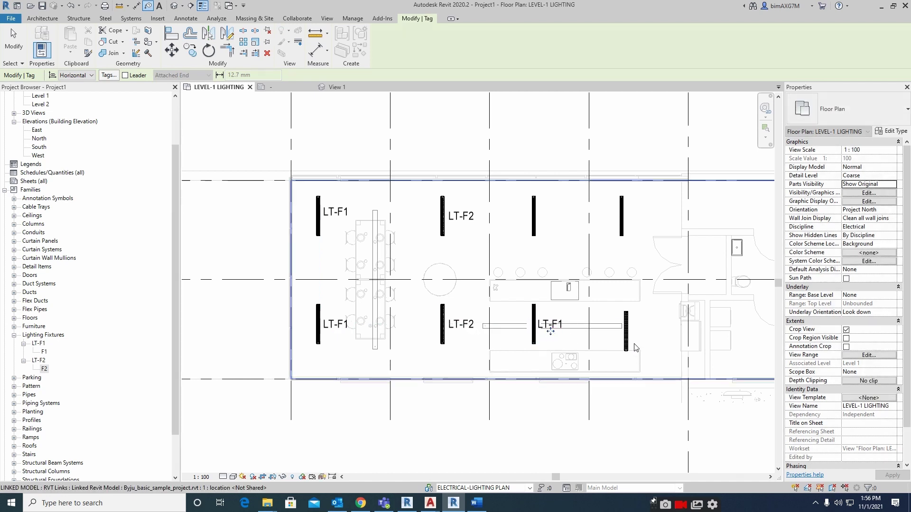
Tag both fourth-column fixtures (LT-F2) and the third upper fixture (LT-F1), tags placed right
click(625, 332)
drag(638, 342, 643, 341)
click(622, 218)
drag(623, 219, 644, 223)
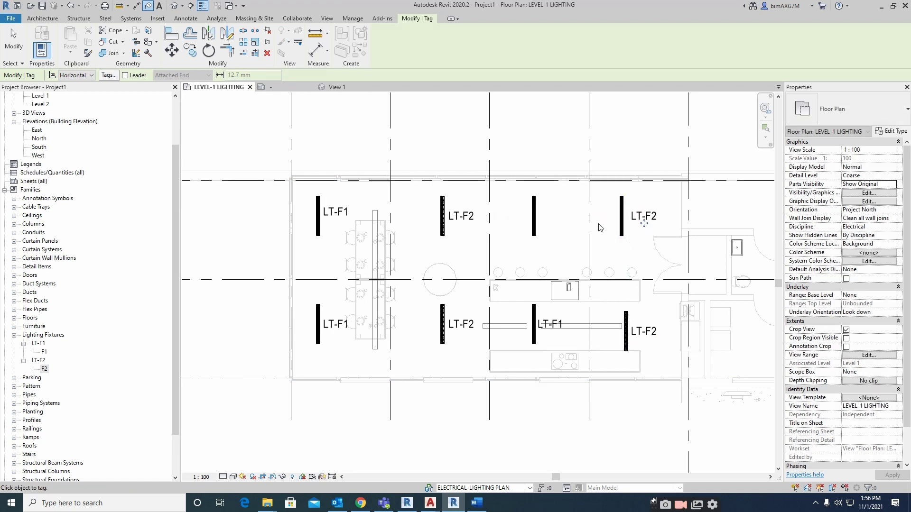
click(534, 223)
drag(534, 224, 556, 223)
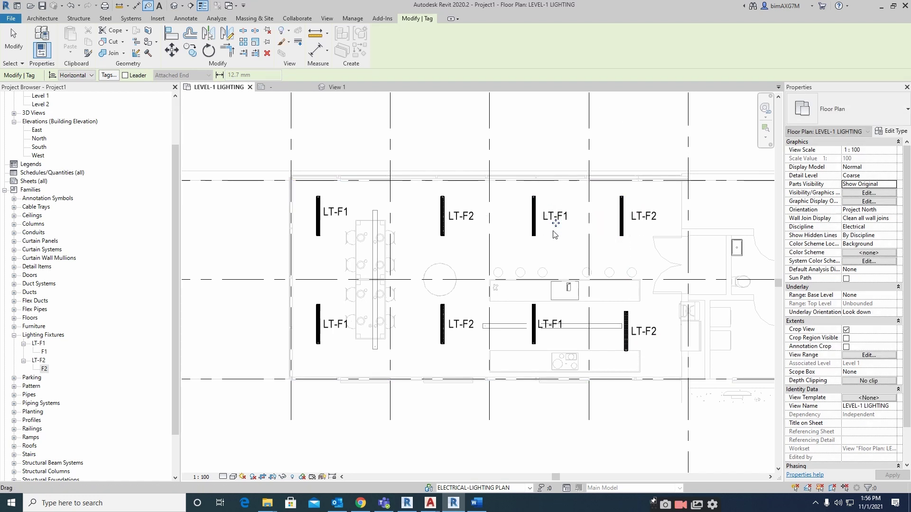
Pan to the right-hand rooms, finish tagging, and select an existing LT-F2 fixture
scroll(564, 243, down, 3)
middle_drag(565, 246, 427, 227)
scroll(495, 228, up, 3)
middle_drag(546, 262, 567, 249)
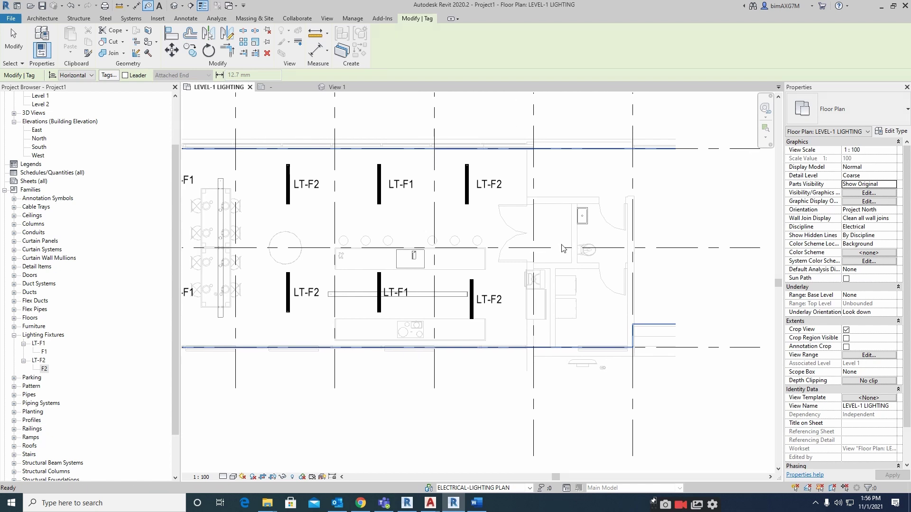
key(Escape)
click(467, 205)
Use Create Similar to place new fixtures on the Level 1 work plane in the right-hand rooms
key(c)
key(s)
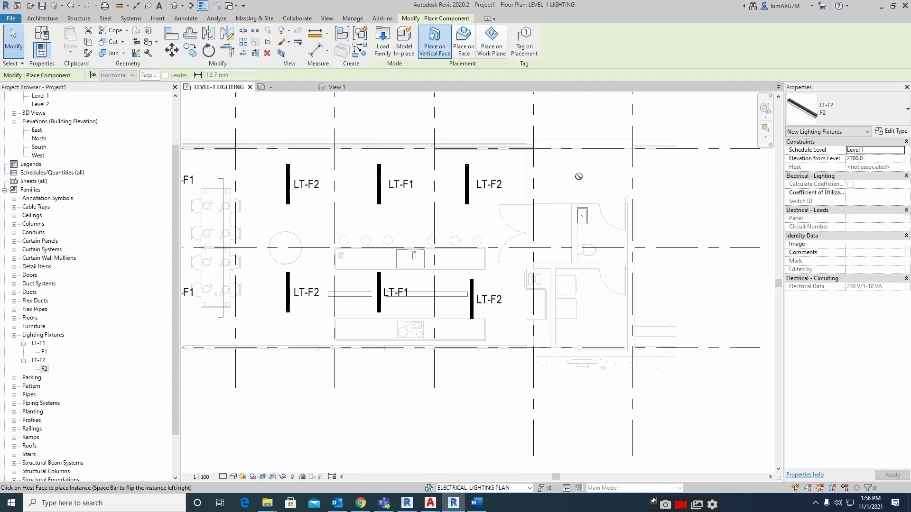
click(491, 43)
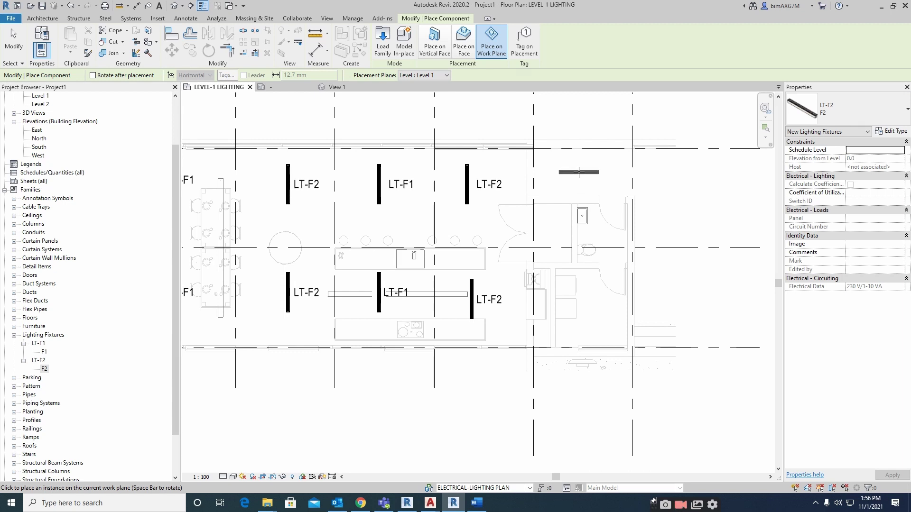
click(579, 172)
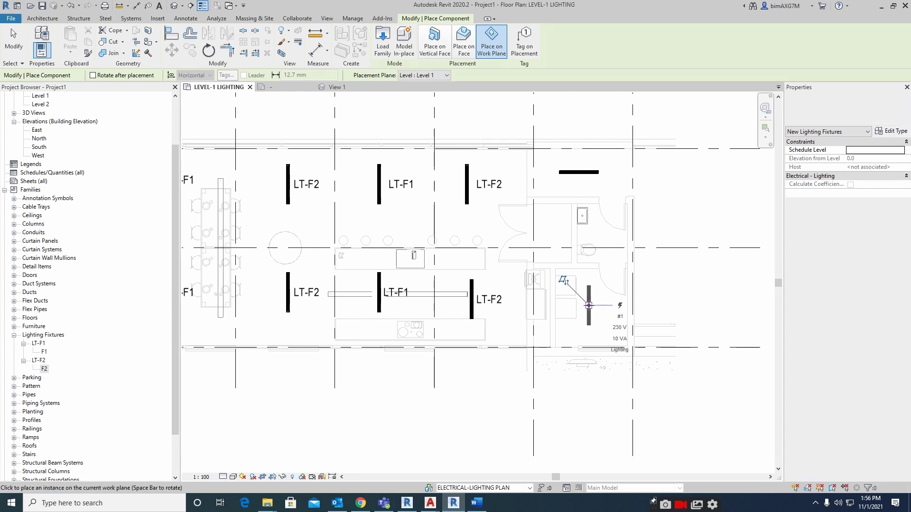
key(Escape)
key(Escape)
Change the new horizontal and vertical fixtures to type LT-F1 : F1
click(581, 173)
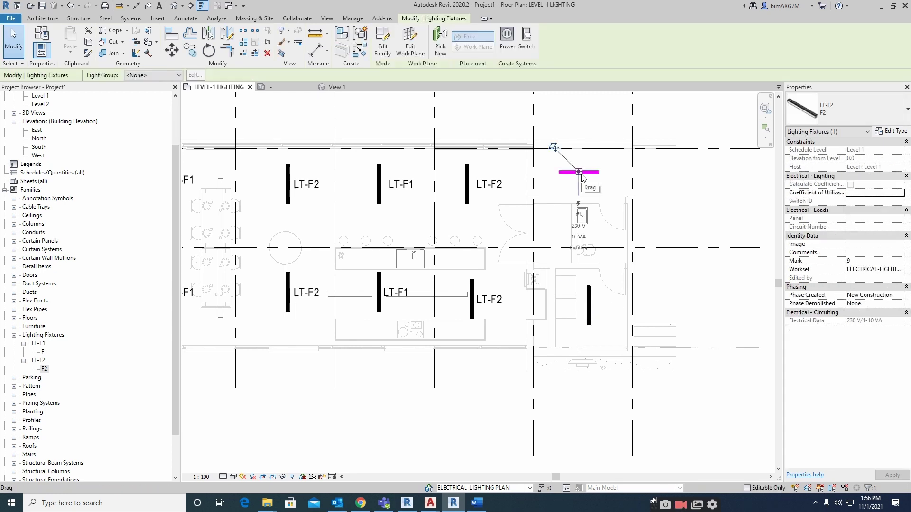
key(Escape)
click(584, 184)
ctrl+click(588, 304)
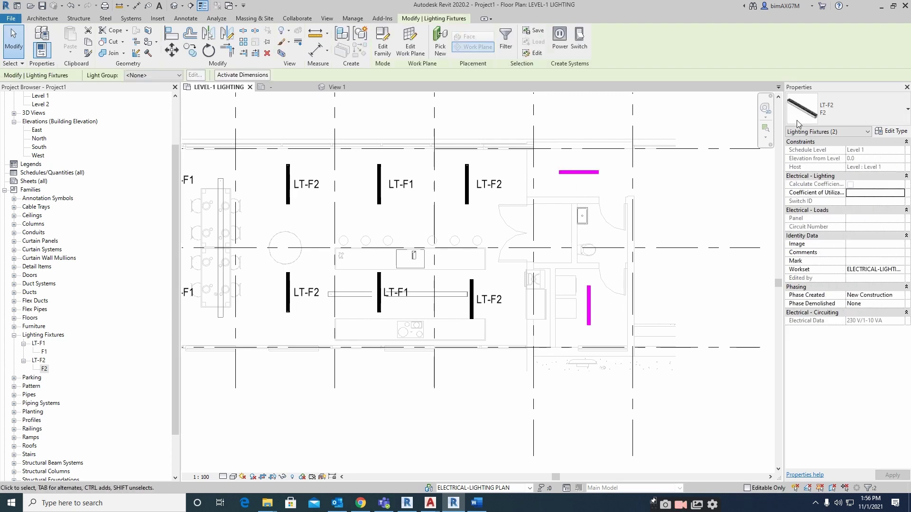
click(844, 109)
click(809, 161)
click(603, 193)
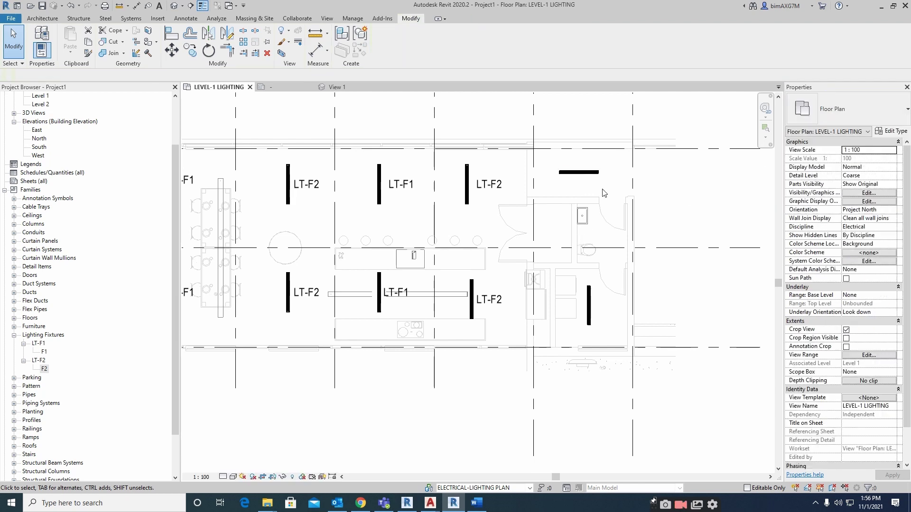
Tag the two new right-hand fixtures with LT-F1, putting the horizontal one's tag above it
key(t)
key(g)
click(578, 174)
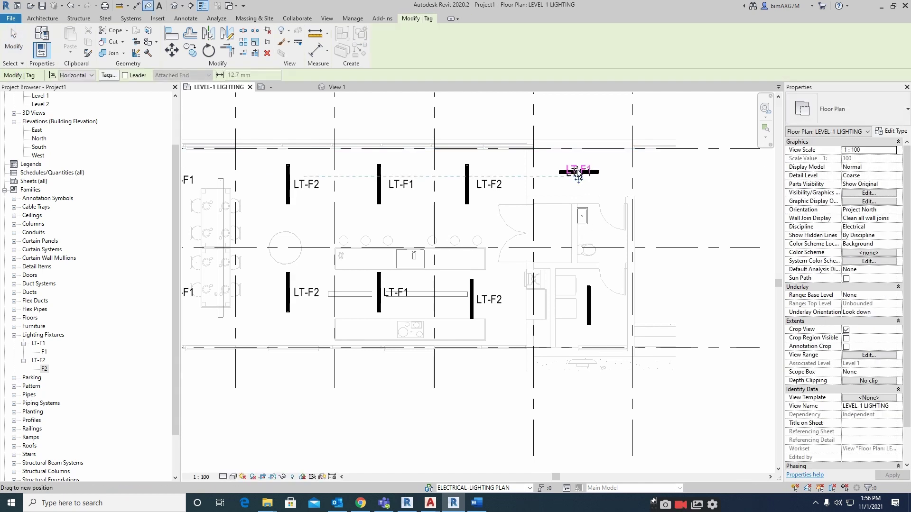
drag(577, 180, 577, 169)
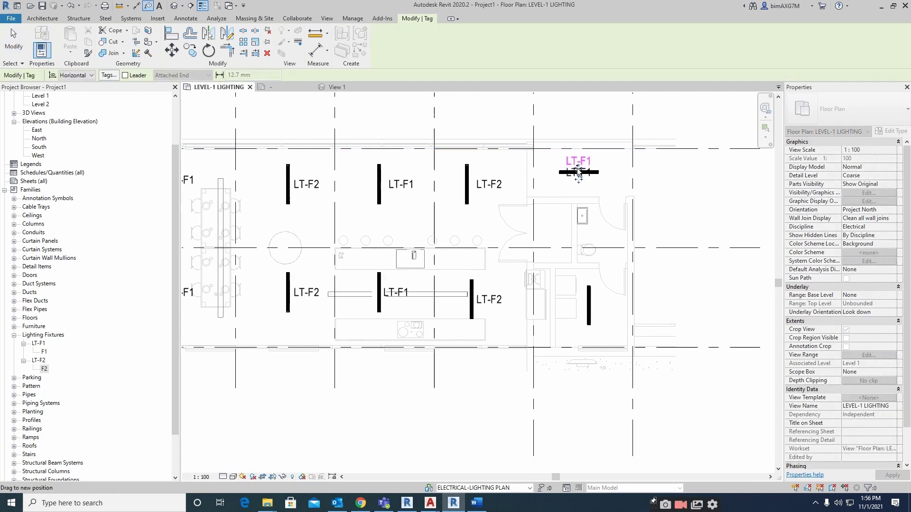
click(590, 317)
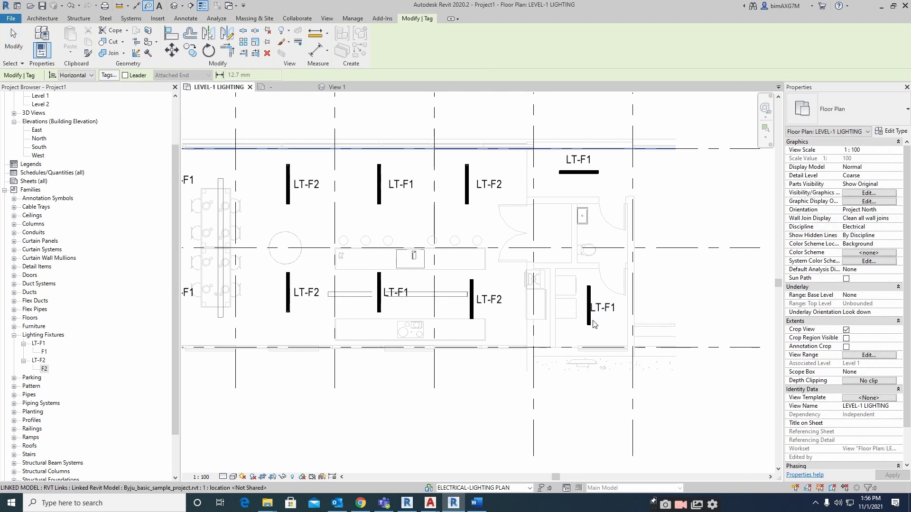
key(Escape)
Select all LT-F1 instances visible in view to check them, then clear the selection
click(590, 322)
right_click(590, 322)
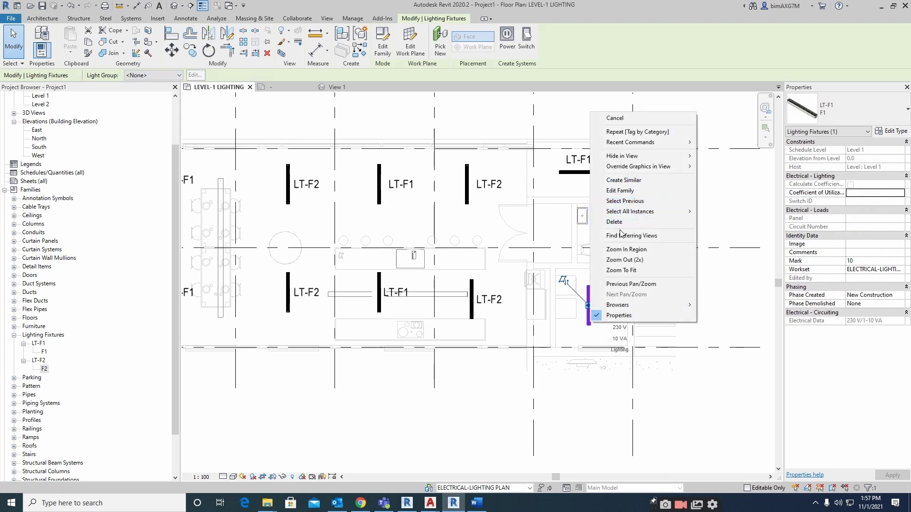
mouse_move(678, 212)
click(706, 214)
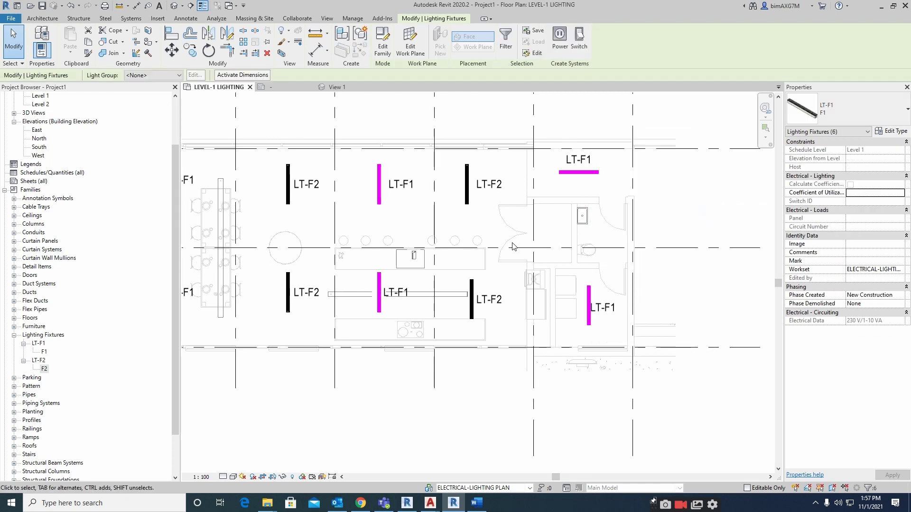
scroll(504, 246, down, 1)
middle_drag(499, 247, 599, 238)
scroll(571, 238, down, 1)
key(Escape)
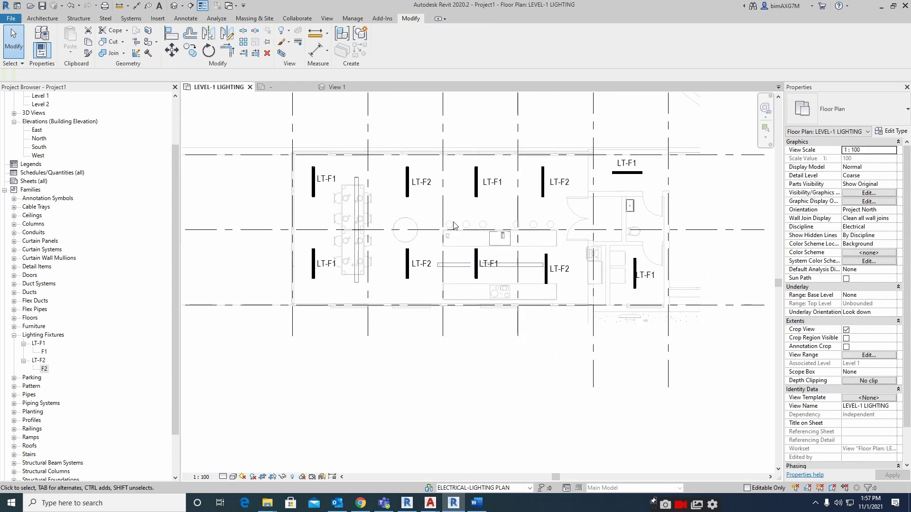
scroll(389, 230, up, 2)
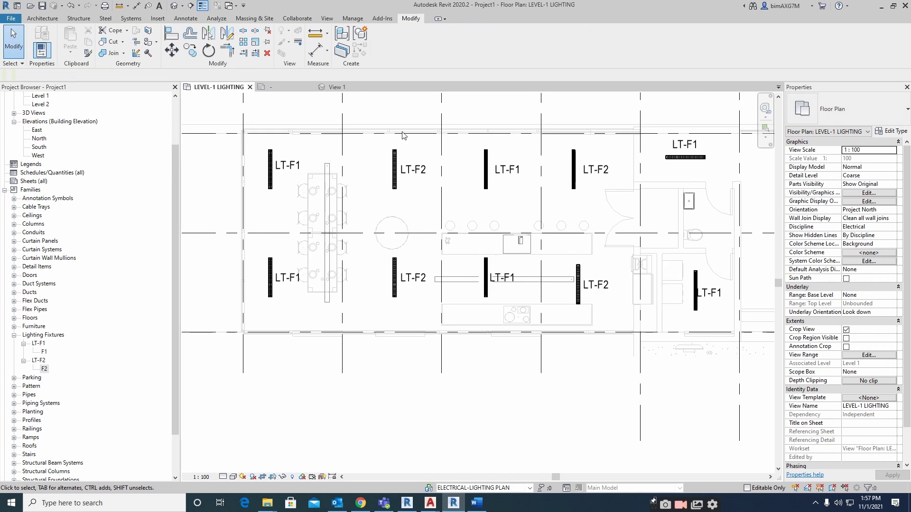
Start Insert > Load Family and browse the G:\REVIT FAMILY folder
click(157, 18)
click(388, 50)
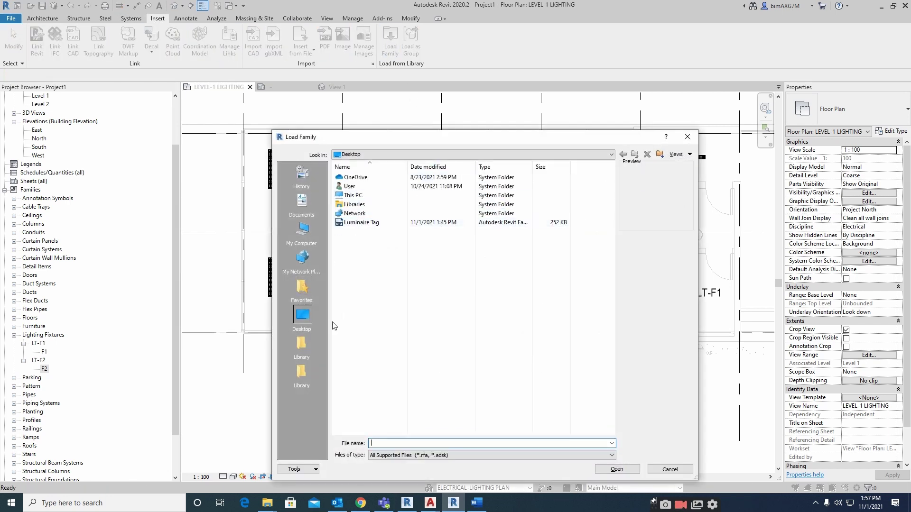
click(378, 154)
click(384, 205)
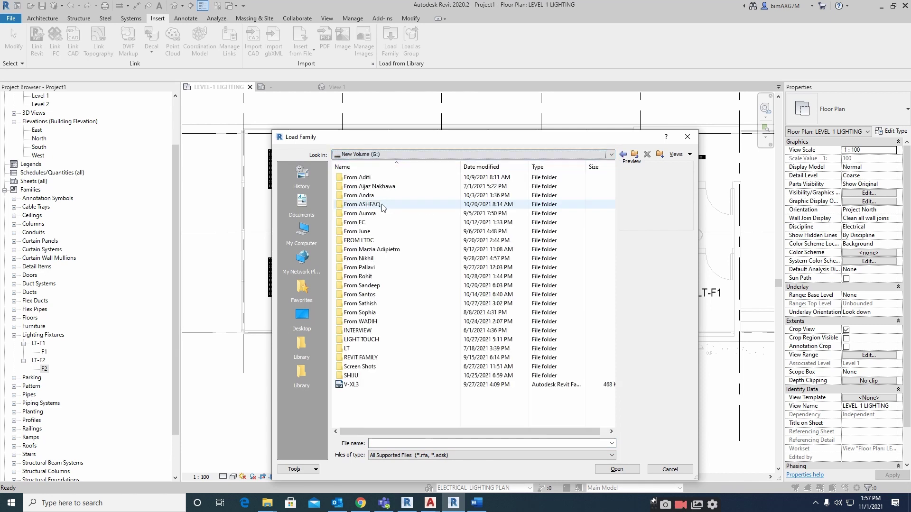
click(346, 361)
double_click(346, 361)
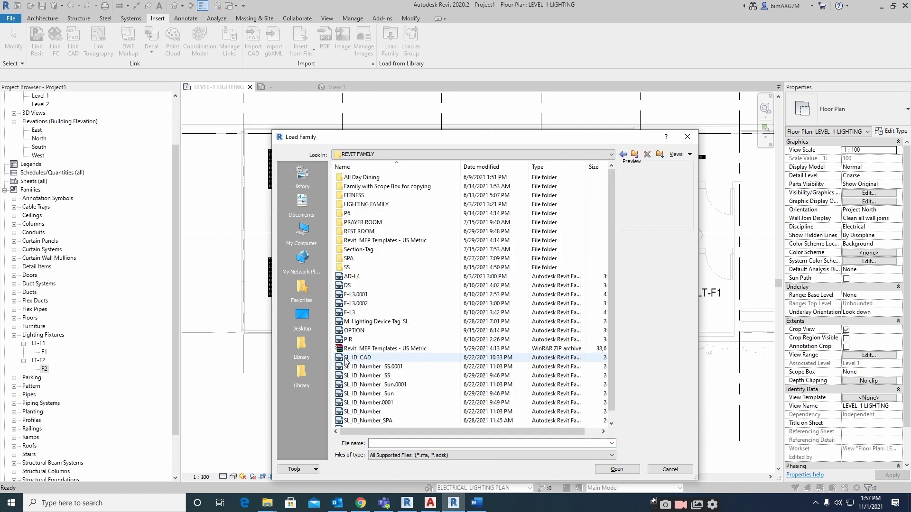
double_click(348, 216)
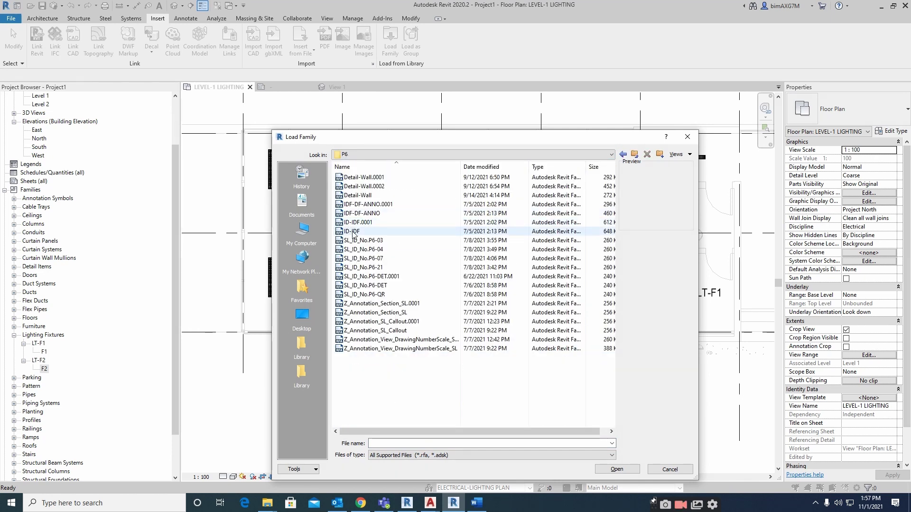
Load 3331.rfa from the REVIT FAMILY\LIGHTING FAMILY folder
click(351, 232)
click(357, 196)
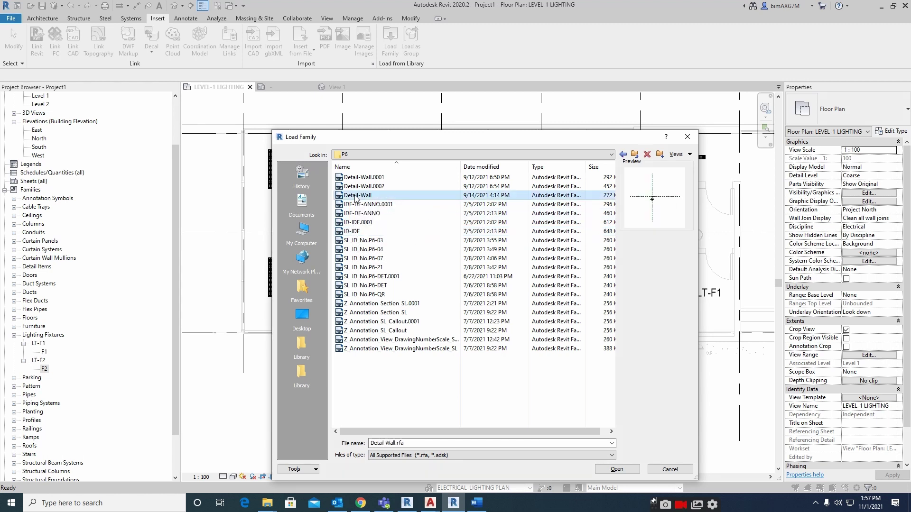
click(635, 155)
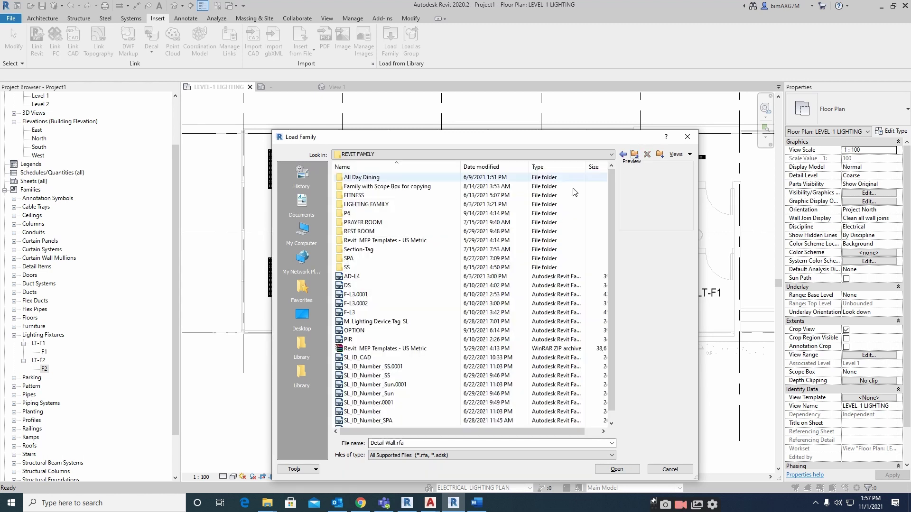
double_click(348, 204)
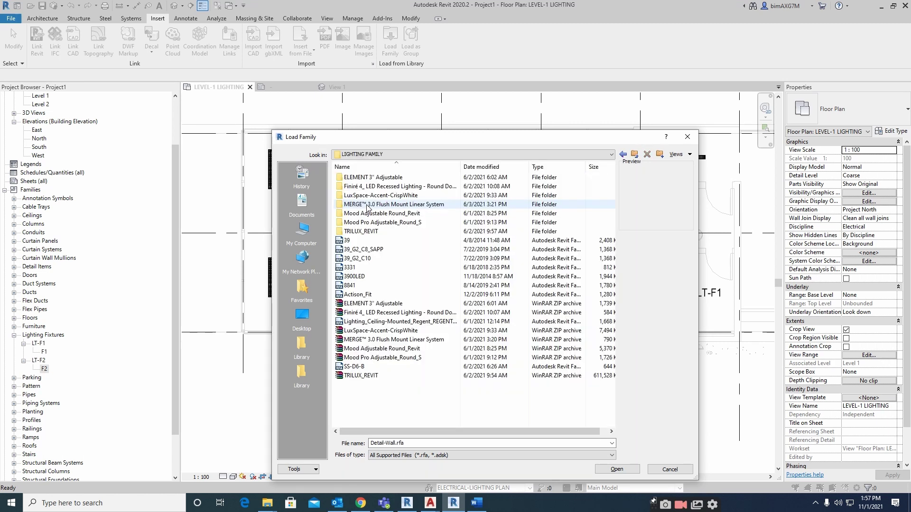
click(348, 268)
double_click(348, 268)
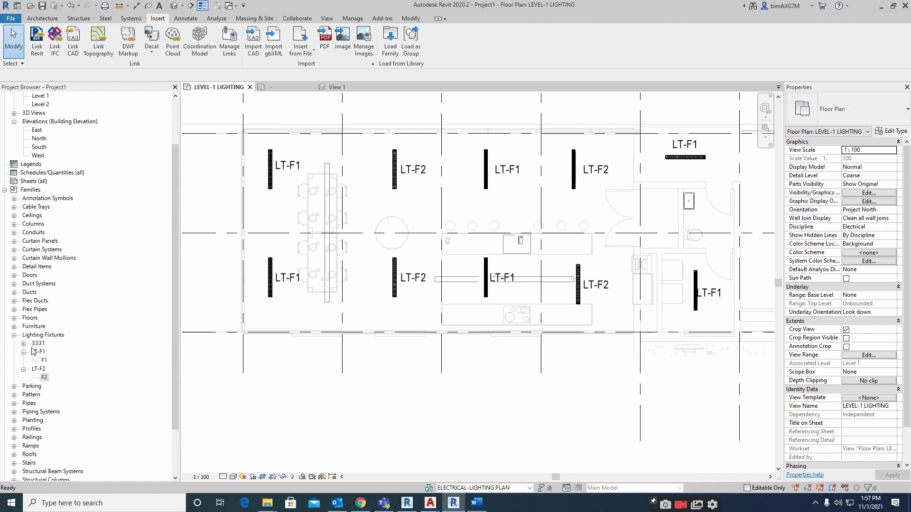
Place two 3331 fixtures on the Level 1 work plane in the small upper-right room, then select both
click(23, 343)
click(30, 352)
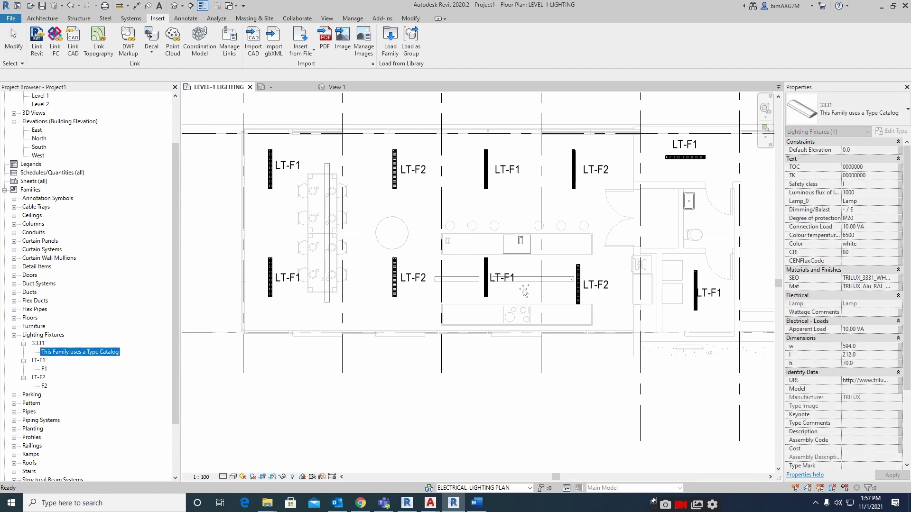
drag(524, 291, 518, 264)
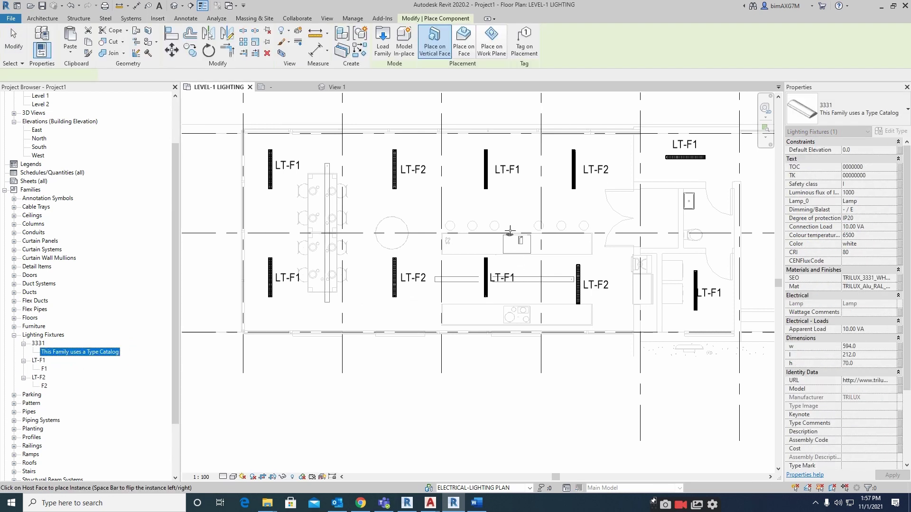
click(495, 53)
scroll(430, 243, up, 2)
scroll(432, 246, down, 2)
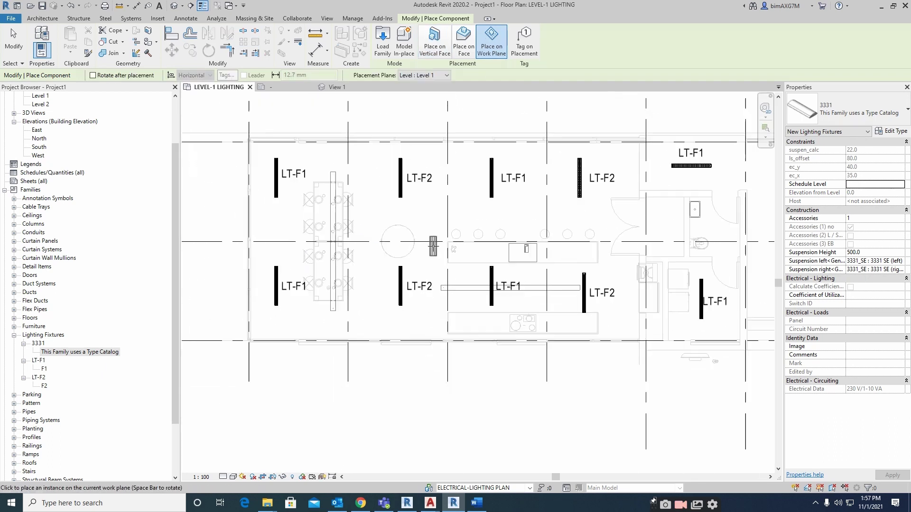
scroll(662, 222, up, 2)
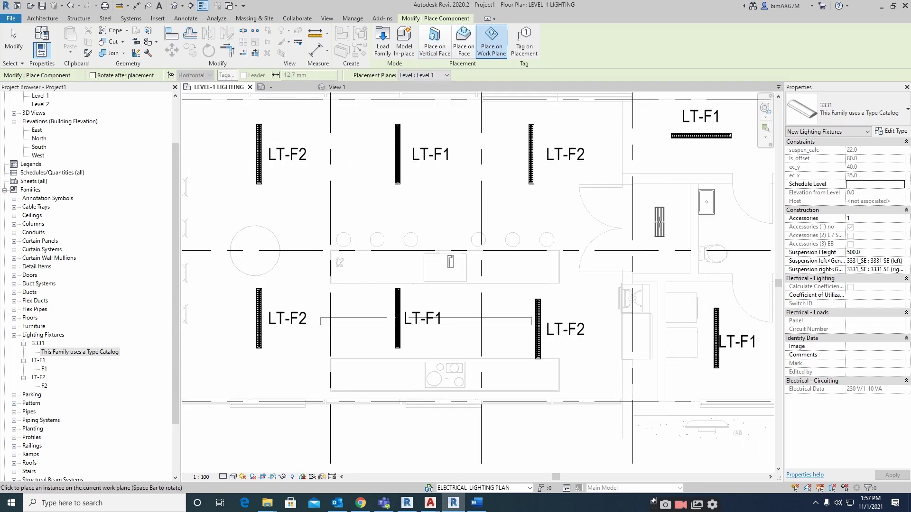
middle_drag(659, 221, 484, 219)
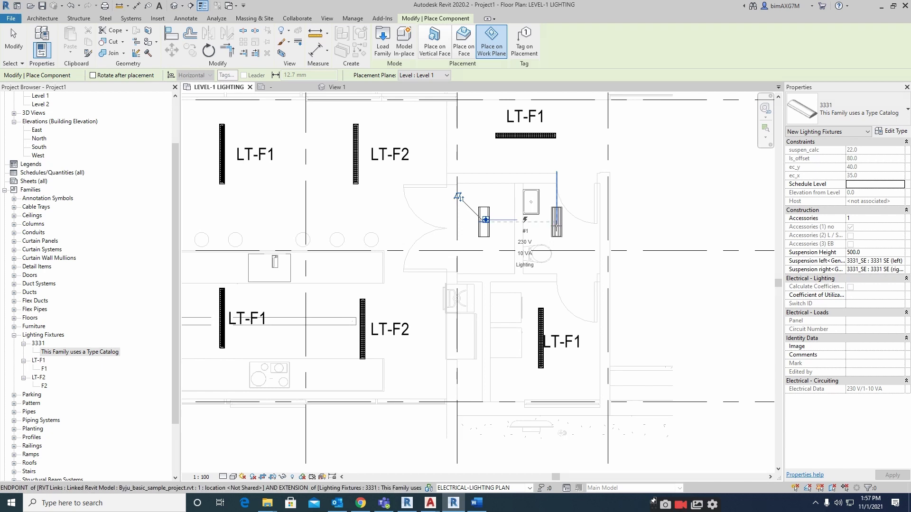
click(484, 220)
key(Escape)
key(Escape)
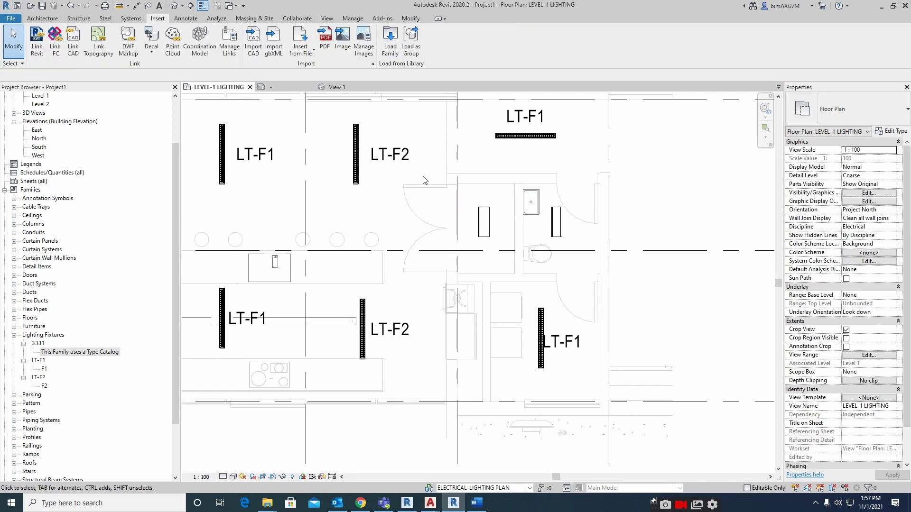
drag(425, 175, 602, 284)
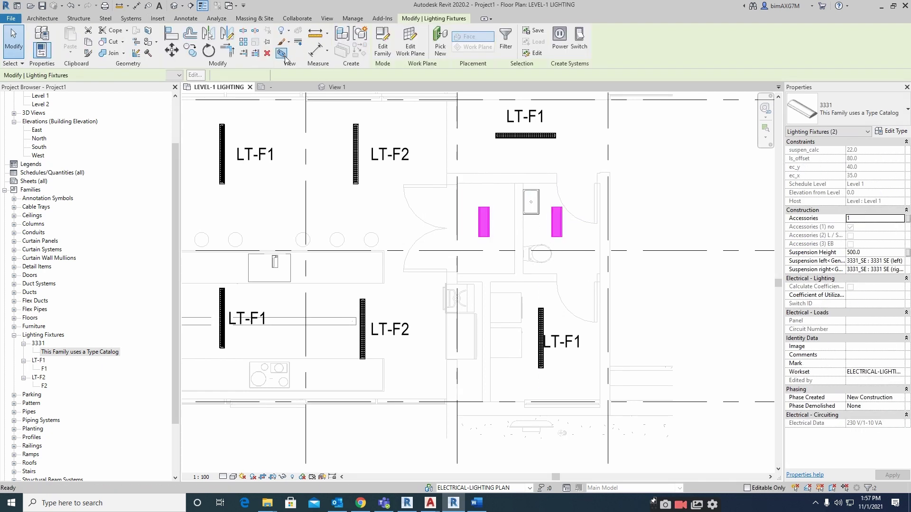
Open a section-boxed 3D view of the fixtures and stretch the box up to include the ceiling
click(281, 54)
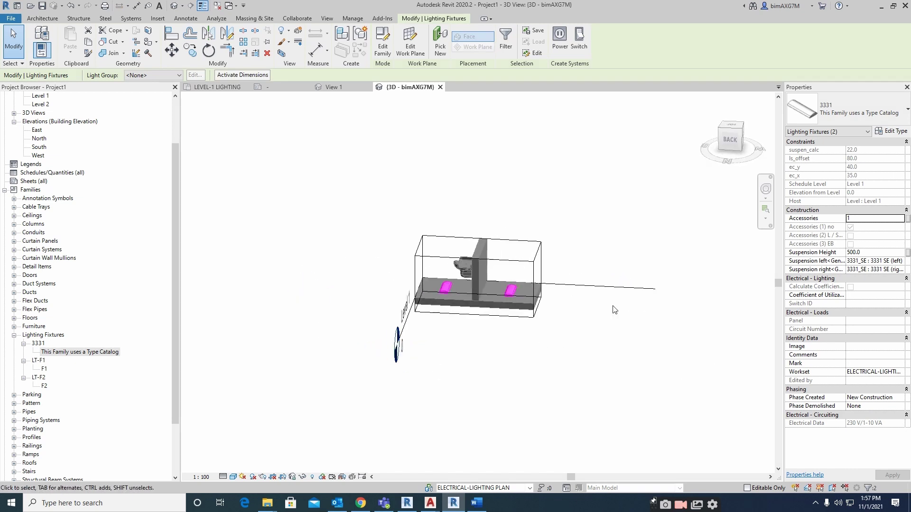
click(525, 262)
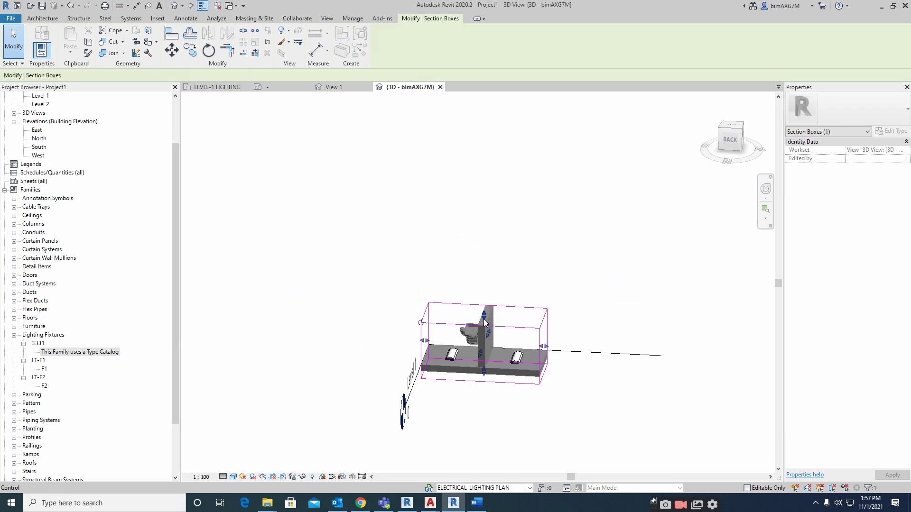
drag(484, 314, 481, 109)
middle_drag(459, 370, 467, 299)
scroll(465, 299, up, 2)
key(Escape)
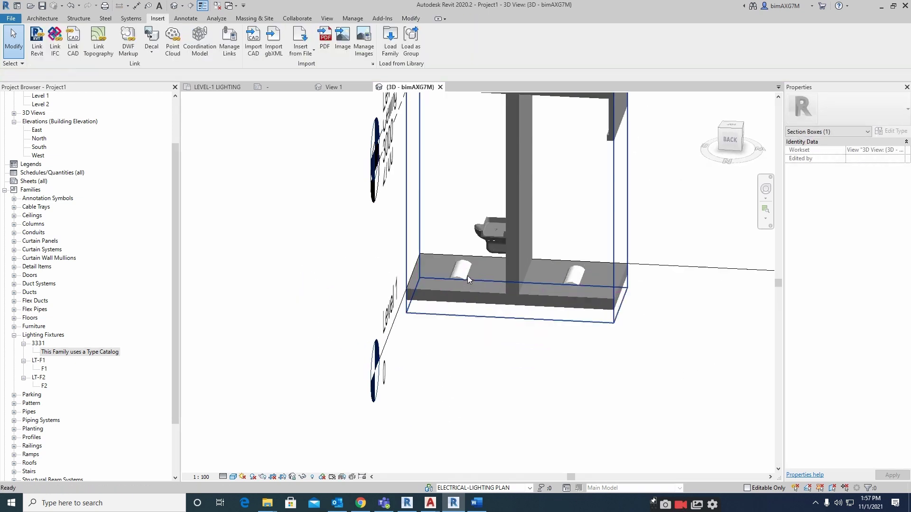
Flip the right 3331 fixture's orientation, then select both fixtures
click(466, 276)
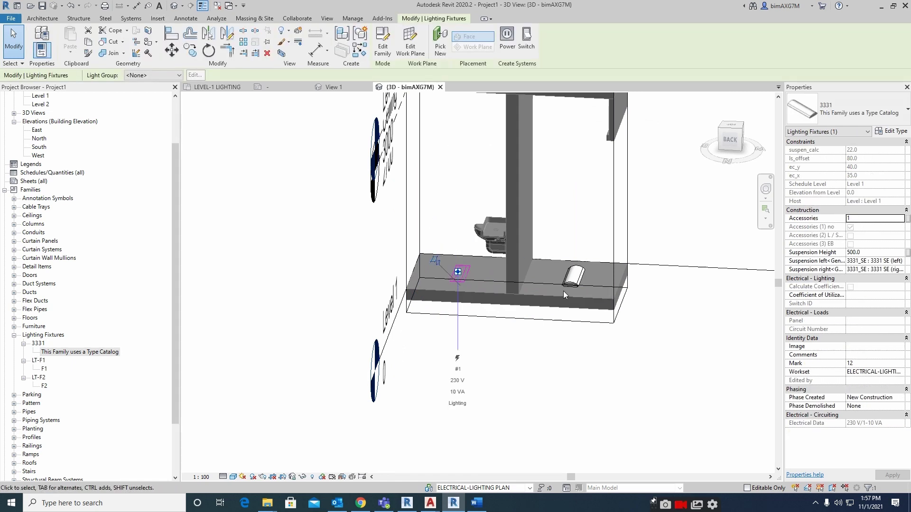
click(571, 279)
click(550, 230)
click(368, 259)
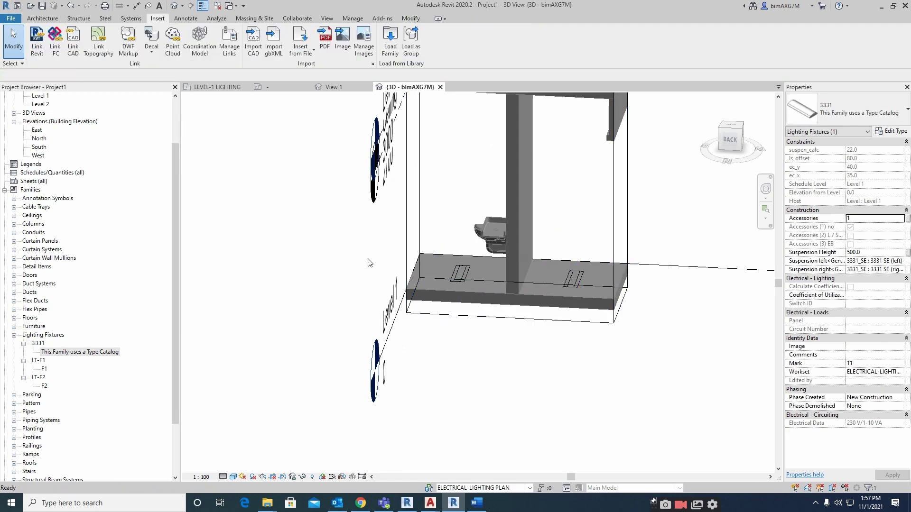
drag(374, 237, 670, 348)
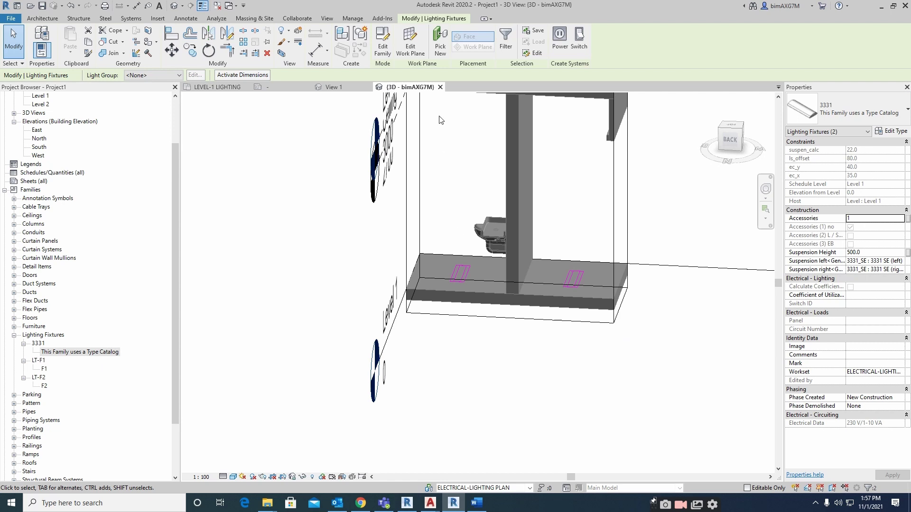
Rehost both 3331 fixtures onto the ceiling face at 2700 via Edit Work Plane
click(417, 49)
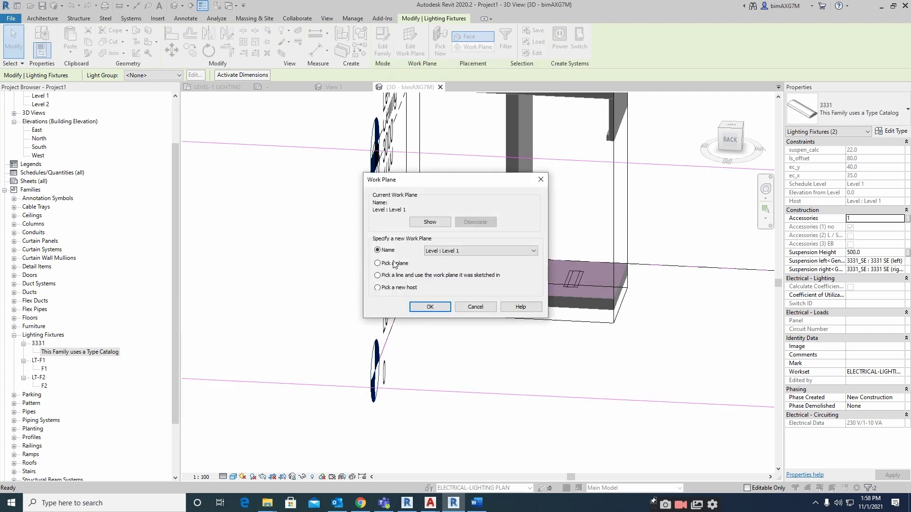
click(420, 306)
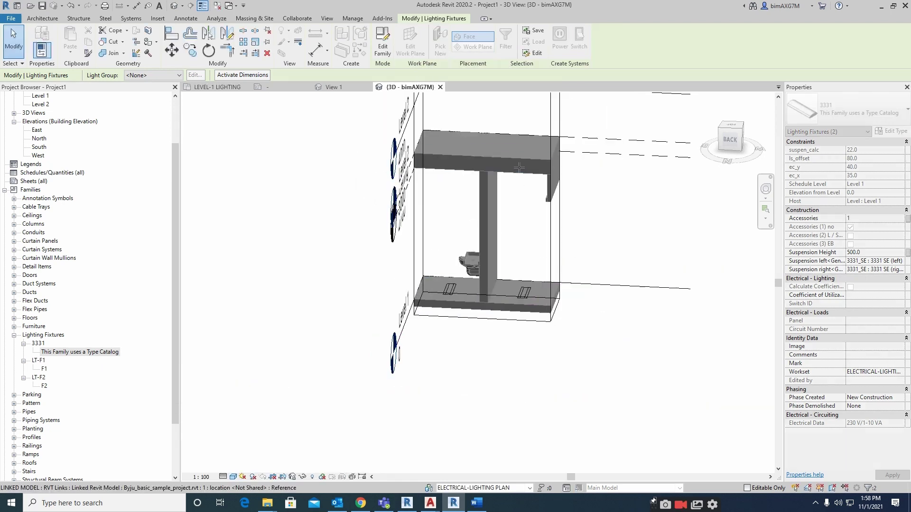
click(517, 168)
shift+middle_drag(510, 243, 498, 217)
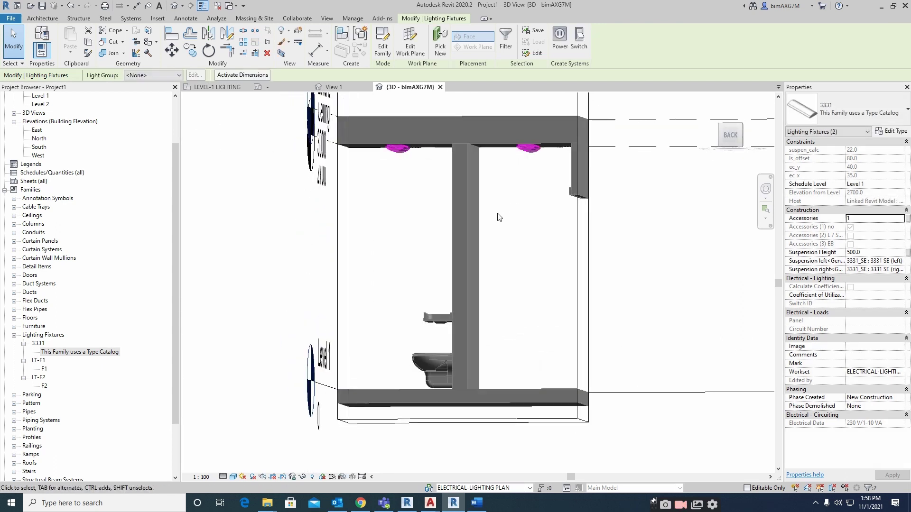
Hide Levels in the 3D view's Visibility/Graphic Overrides, then select the ceiling fixture
key(v)
key(g)
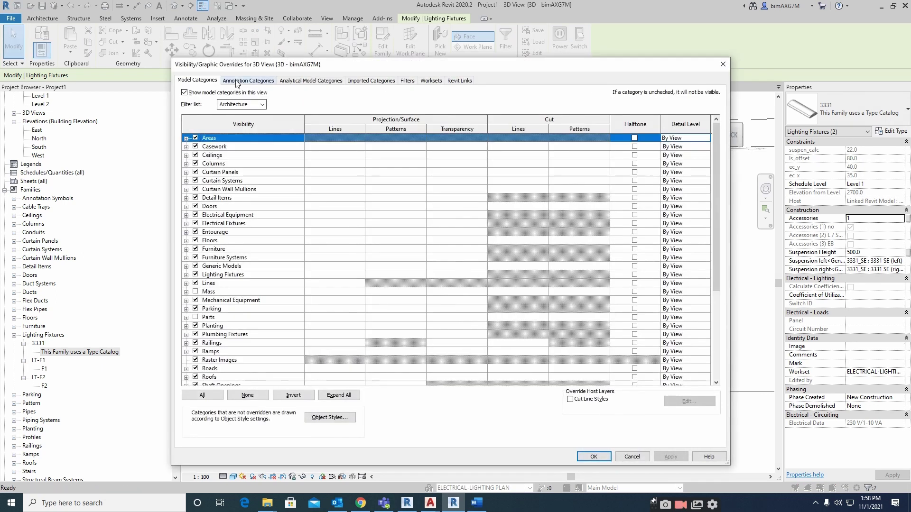
click(236, 81)
click(263, 259)
key(l)
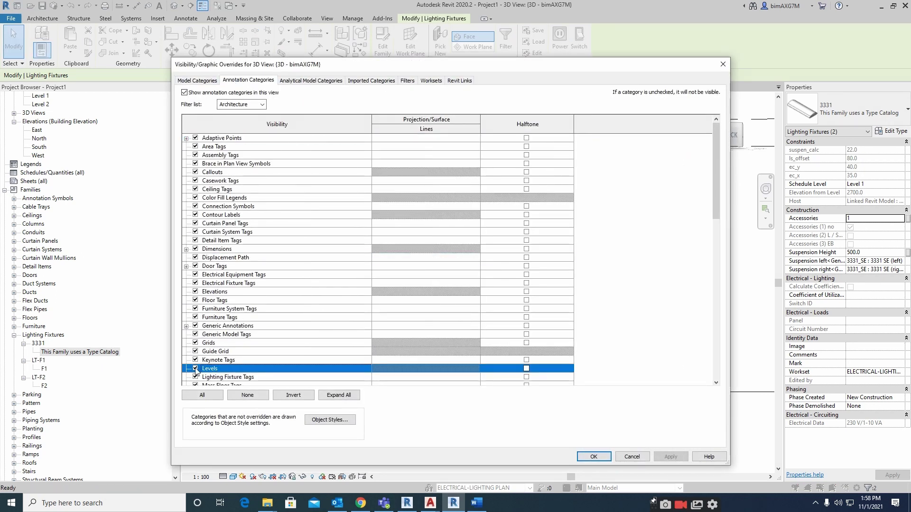
click(593, 457)
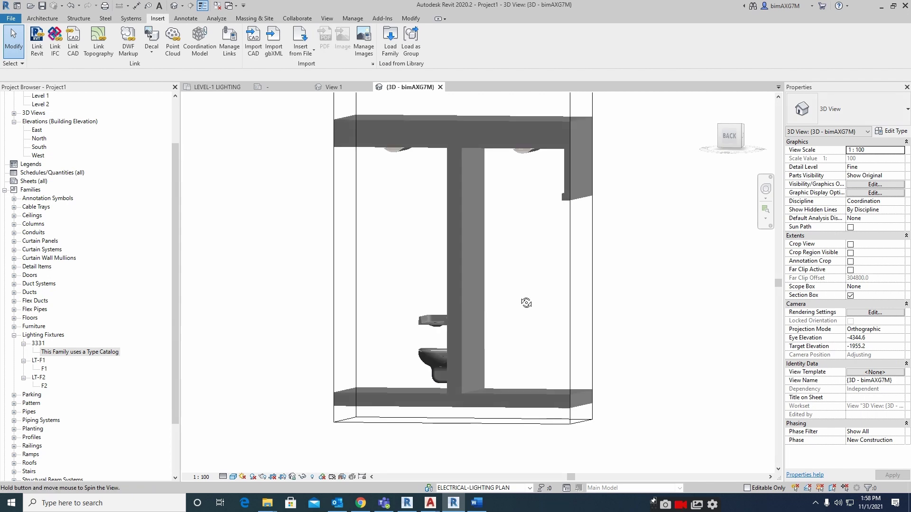
click(526, 151)
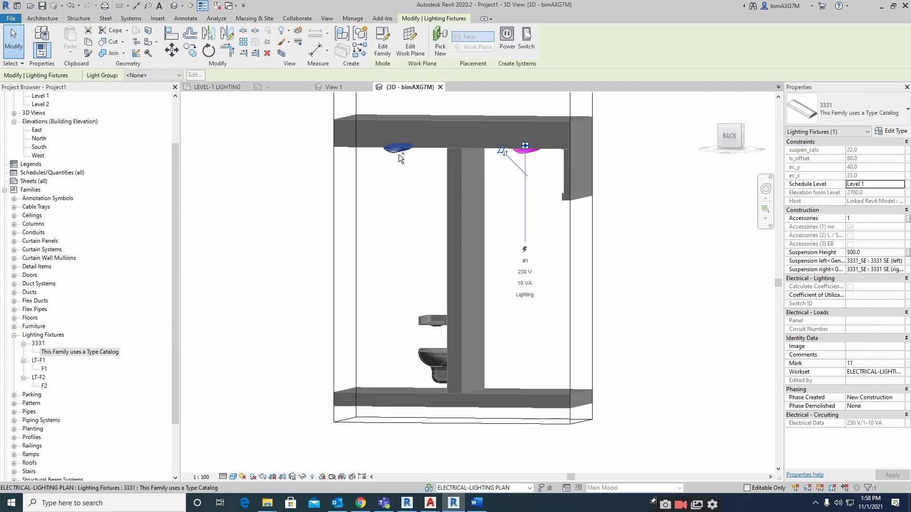
Switch to the LEVEL-1 LIGHTING floor plan and start, then cancel, Tag by Category (TG)
click(217, 87)
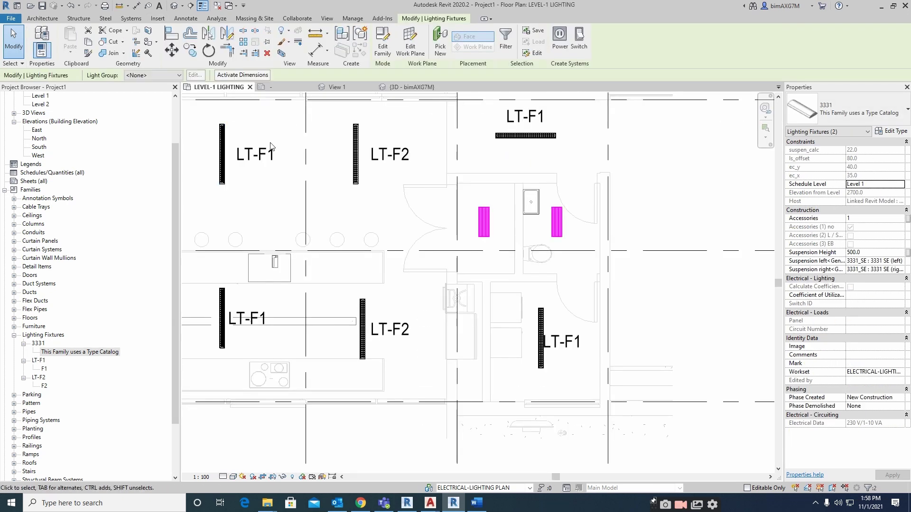
scroll(503, 271, up, 1)
key(t)
key(g)
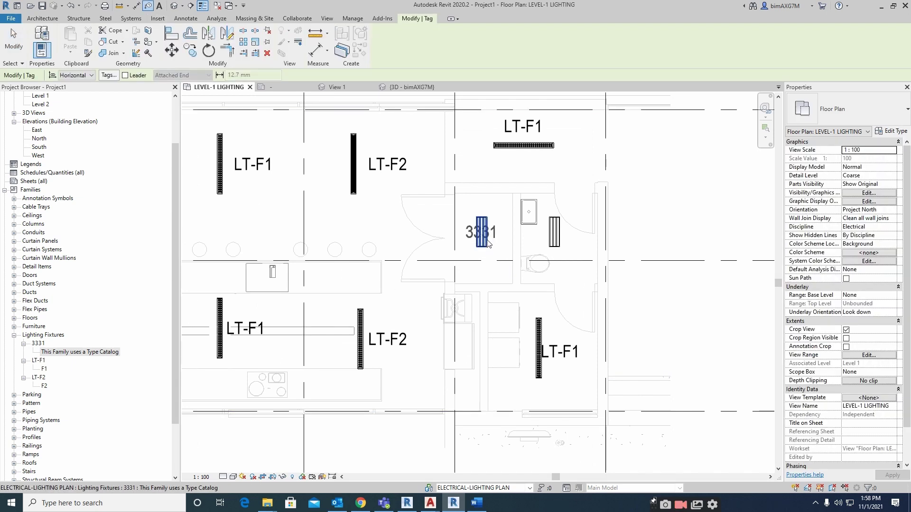
key(Escape)
Start renaming the 3331 lighting fixture family to F3 in the Project Browser
click(54, 352)
right_click(54, 352)
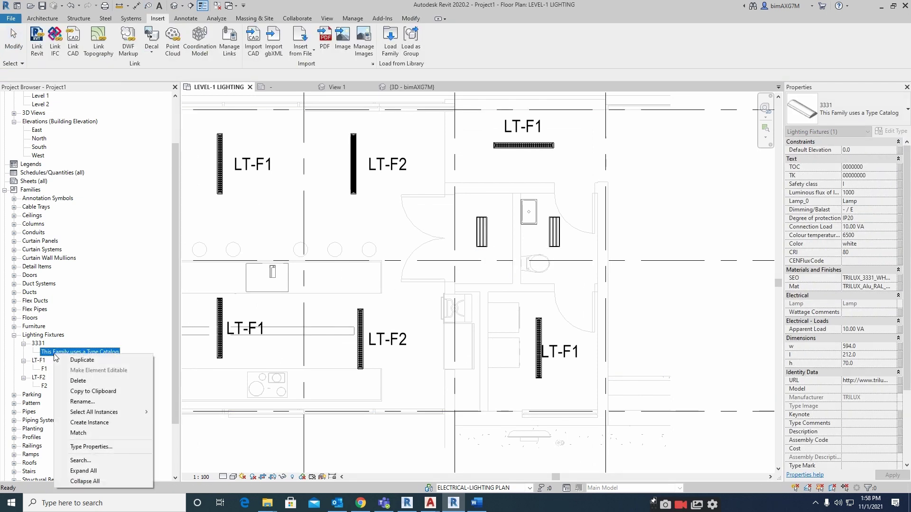
click(84, 402)
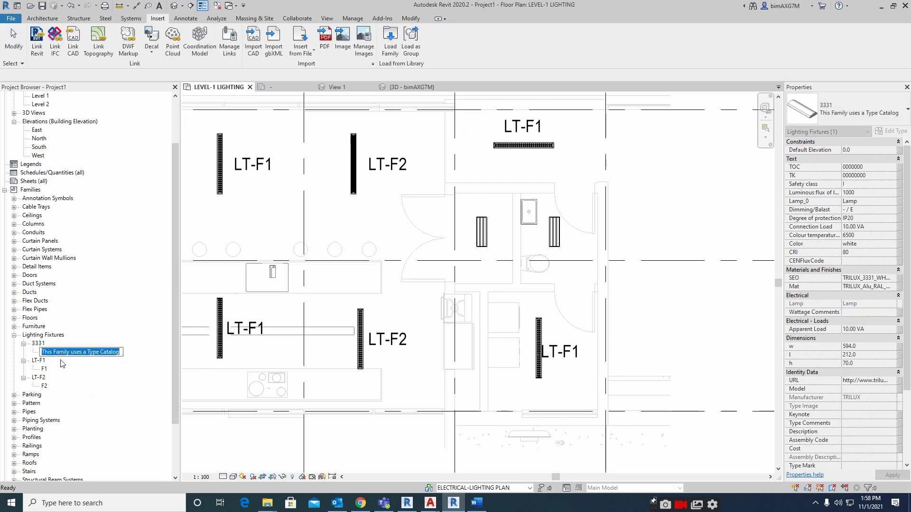
right_click(39, 343)
click(62, 395)
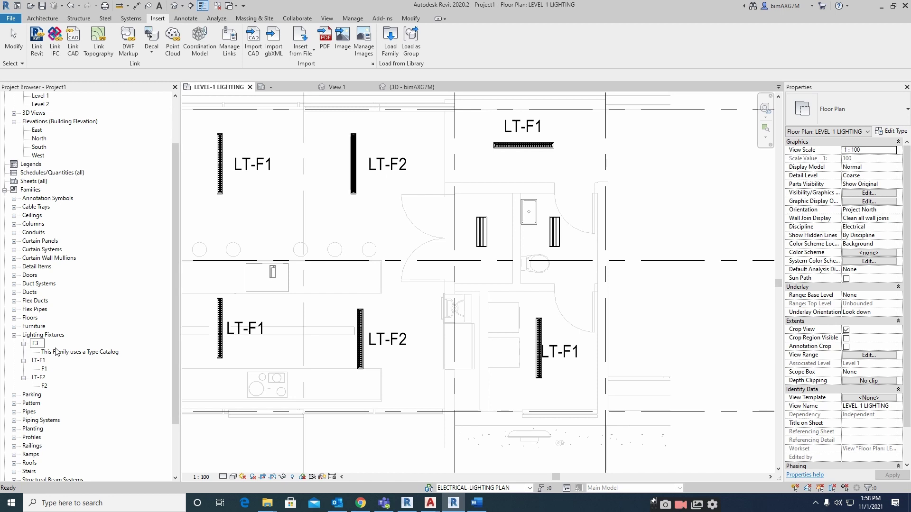
Confirm the F3 family name and tag both small-room fixtures as F3 with TG
click(477, 170)
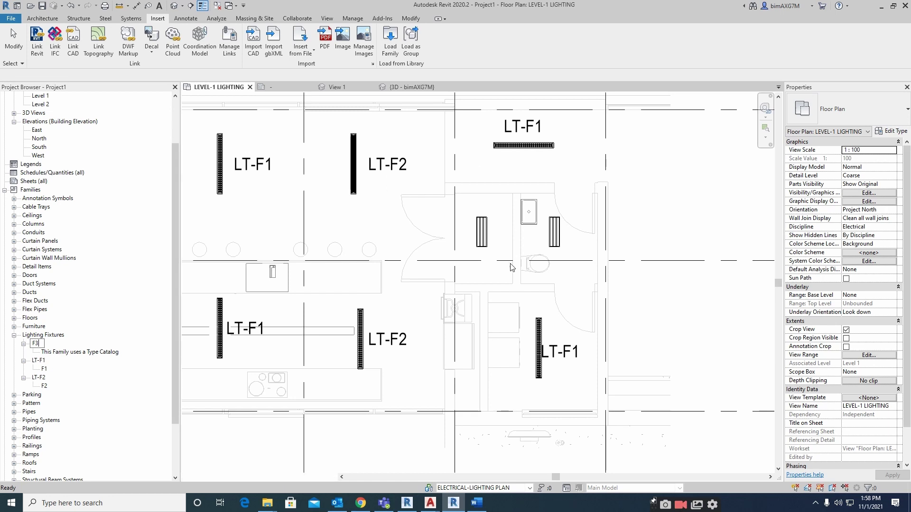
key(t)
key(g)
click(490, 235)
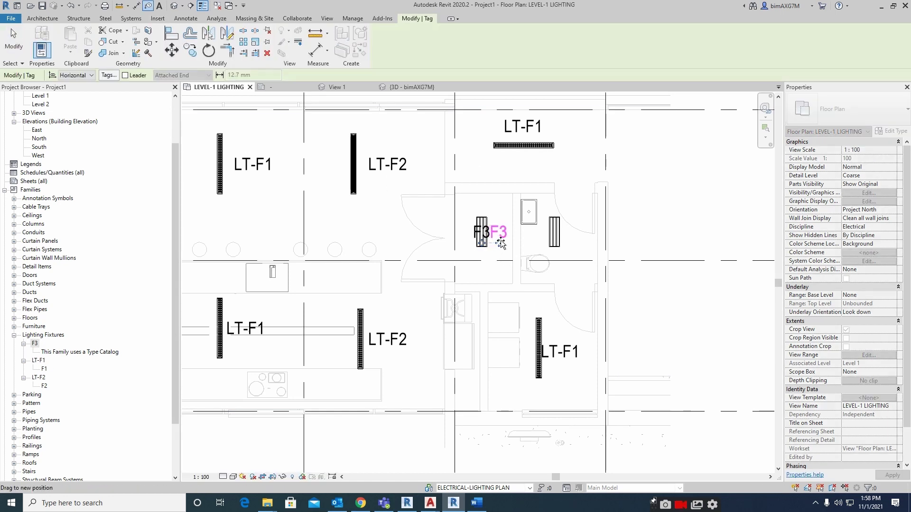
click(568, 244)
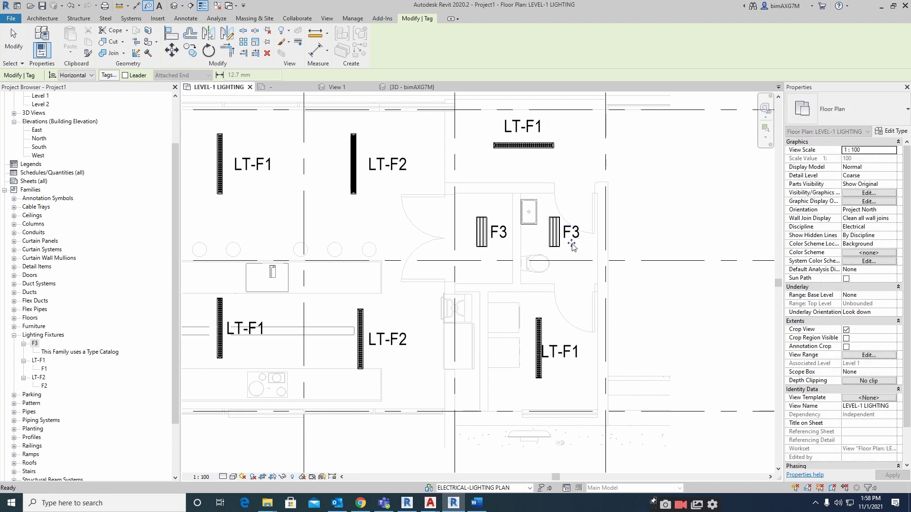
scroll(553, 264, down, 3)
middle_drag(462, 251, 460, 255)
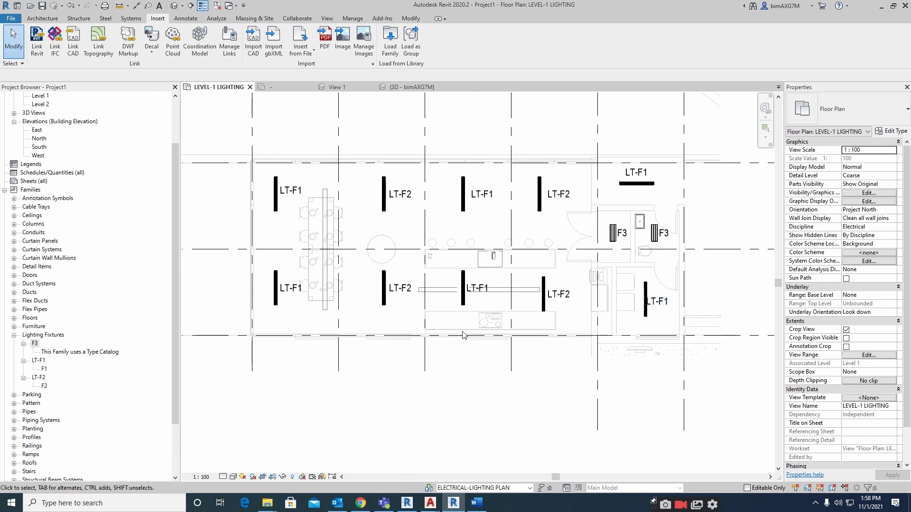
scroll(470, 289, up, 2)
Move the lower-row LT-F1 and LT-F2 tags down beside their fixtures, aligned with each other
click(480, 289)
drag(480, 289, 481, 308)
key(Escape)
click(364, 298)
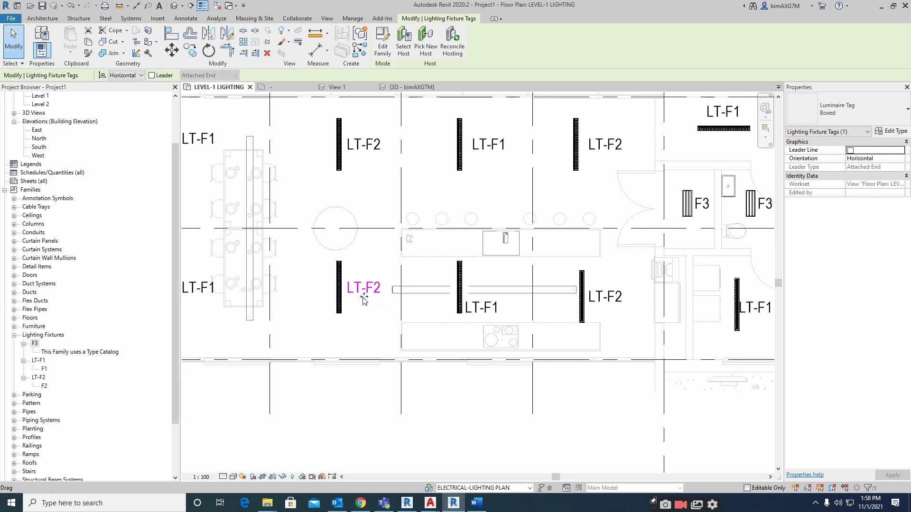
drag(363, 297, 363, 318)
key(Escape)
middle_drag(199, 314, 418, 304)
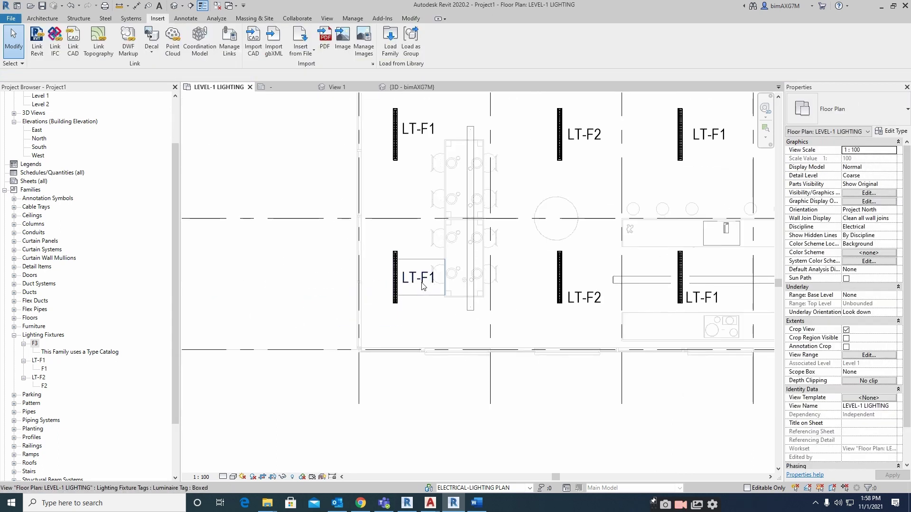
click(424, 285)
drag(424, 285, 424, 305)
key(Escape)
Pan around the plan to review the tags, then switch to the Word lesson outline
middle_drag(489, 212, 371, 262)
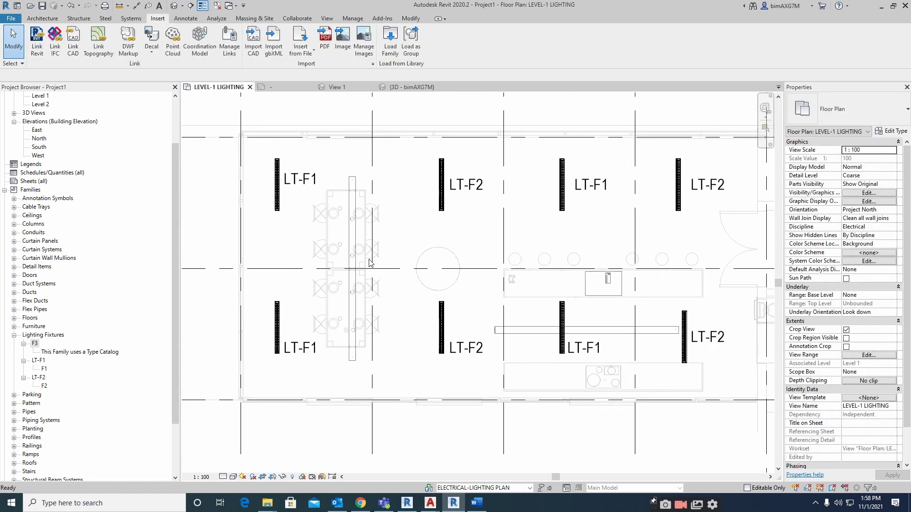
scroll(473, 243, down, 2)
middle_drag(575, 243, 435, 248)
scroll(494, 261, down, 1)
middle_drag(486, 266, 551, 265)
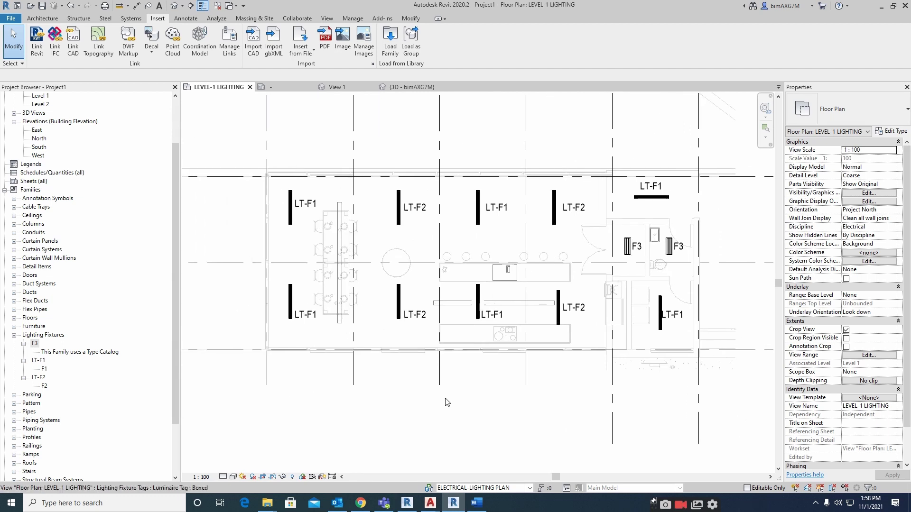
click(476, 504)
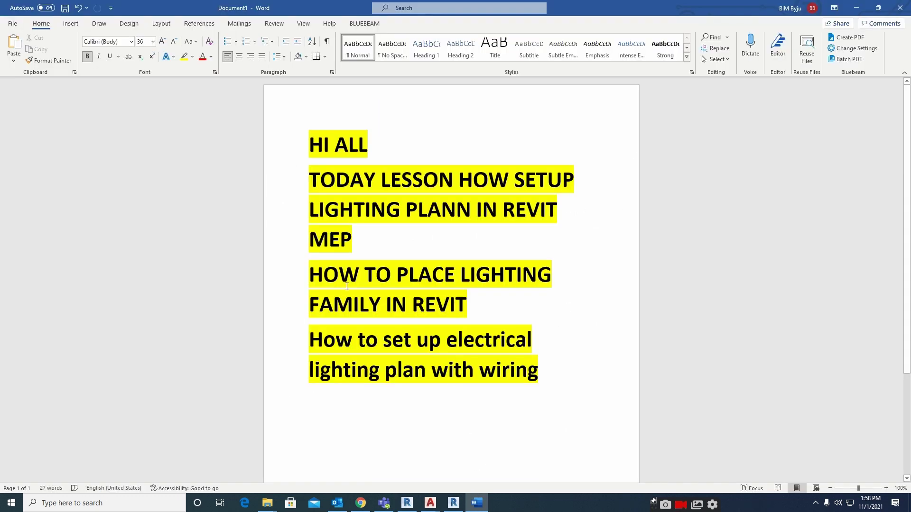
Review the family-placement and wiring paragraphs in Word, minimize it, and select the upper-left LT-F1 fixture
drag(464, 308, 311, 276)
click(510, 308)
drag(314, 343, 519, 417)
click(518, 417)
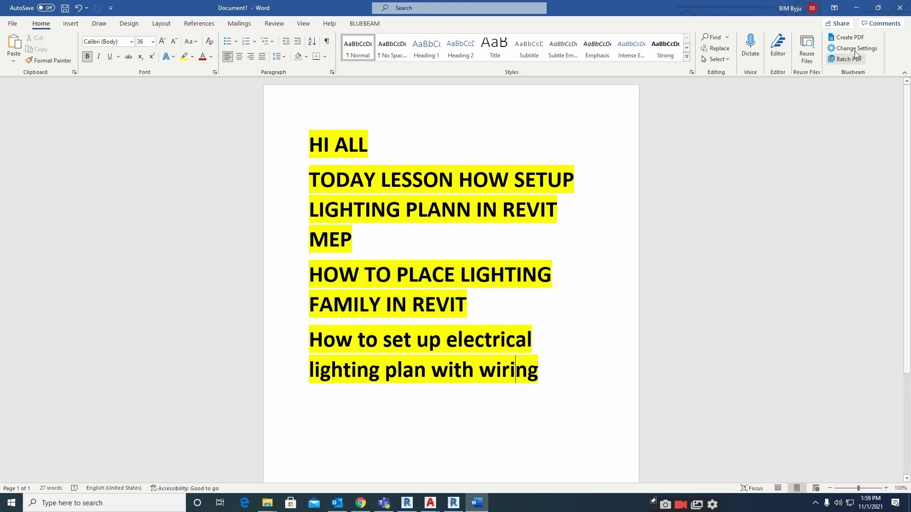
click(855, 10)
click(333, 229)
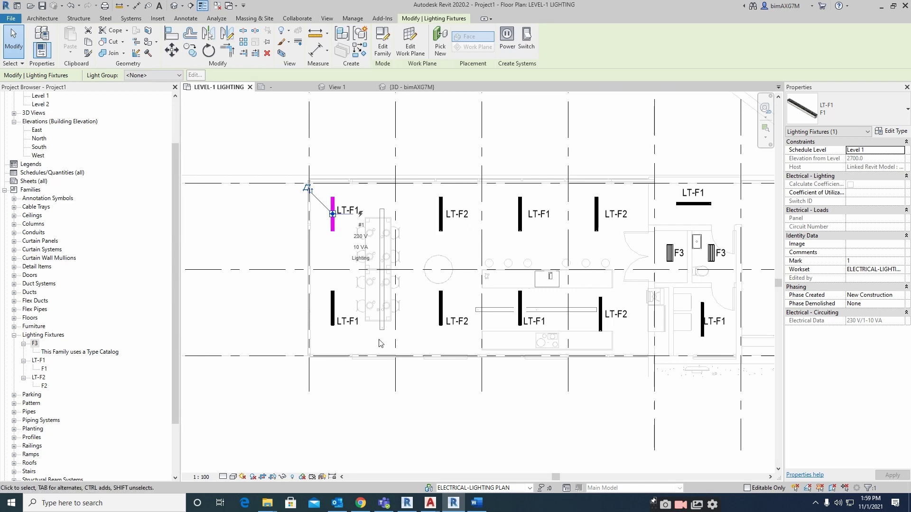
Select the four left and middle LT-F1 fixtures and create a 40 VA Power circuit for them
ctrl+click(333, 301)
ctrl+click(520, 306)
ctrl+click(520, 225)
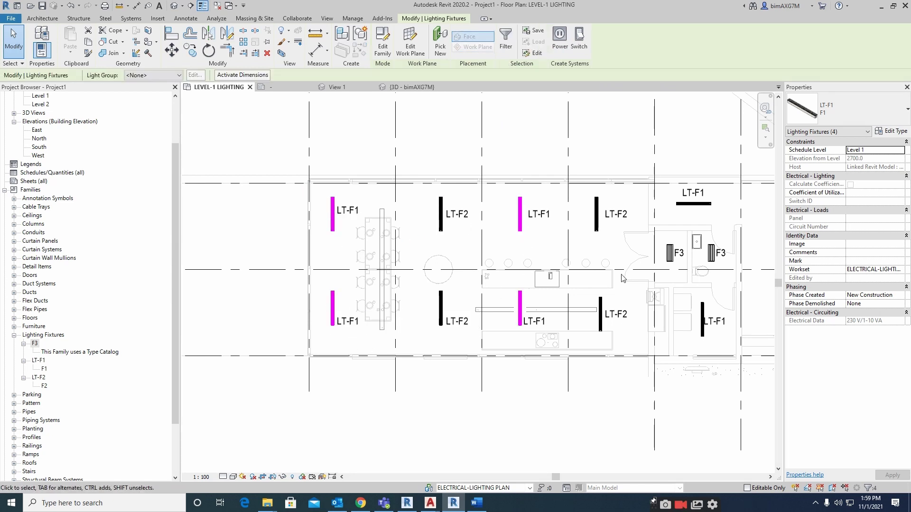
ctrl+click(697, 206)
ctrl+click(703, 307)
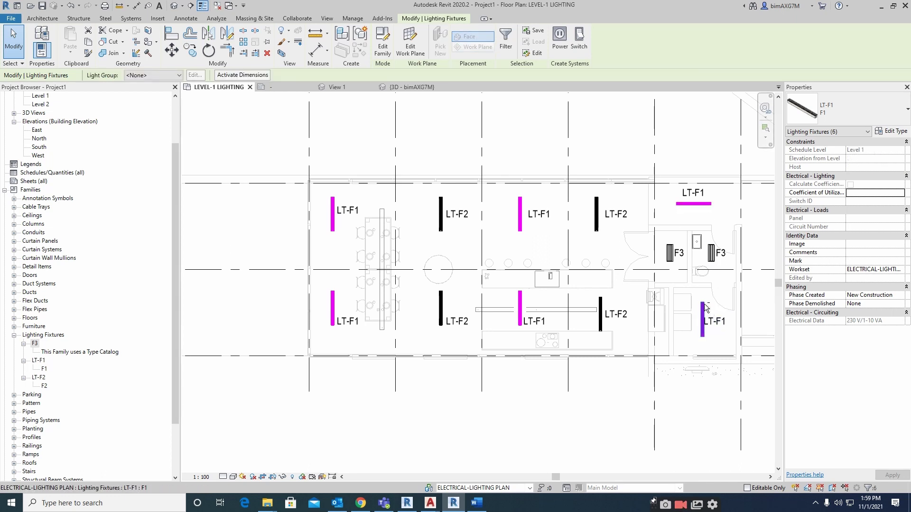
shift+click(704, 308)
shift+click(712, 204)
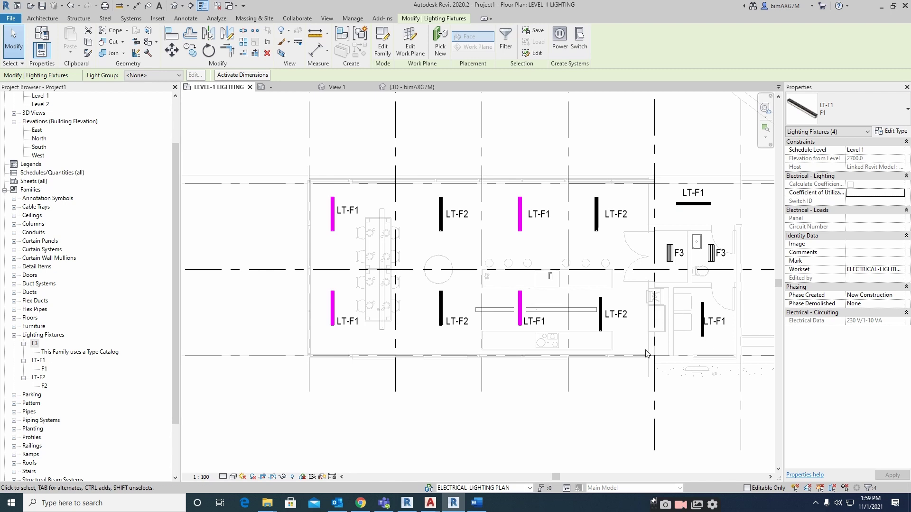
click(560, 40)
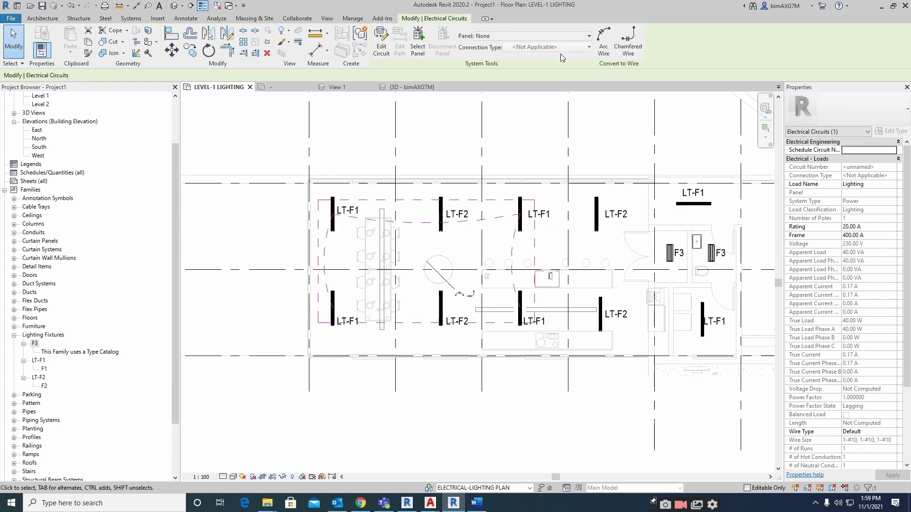
Convert the temporary wiring to arc wires and bend the top wire's arc downward
scroll(368, 269, up, 2)
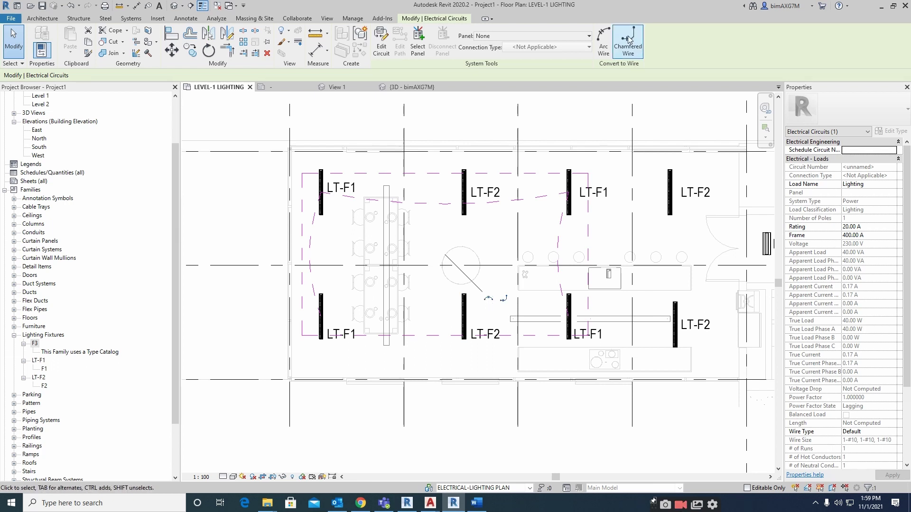
click(489, 300)
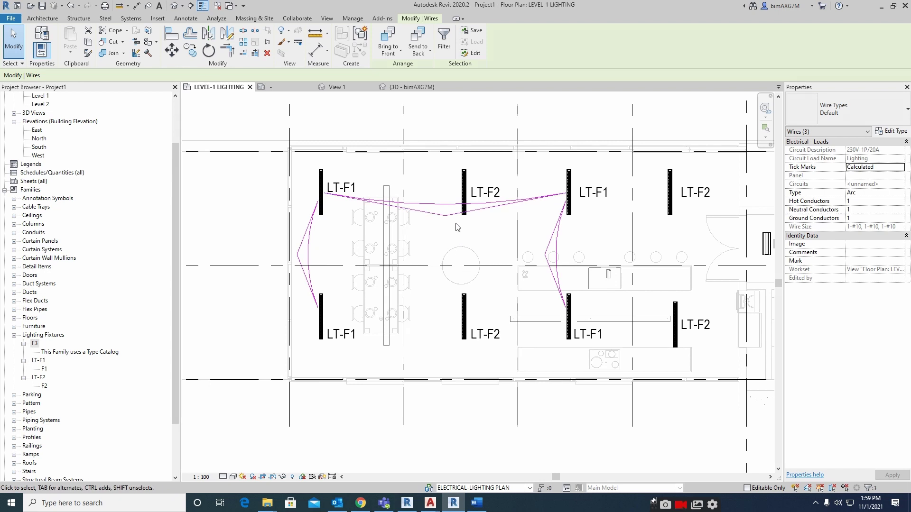
key(Escape)
click(444, 215)
mouse_move(444, 216)
mouse_down()
mouse_move(444, 237)
mouse_move(437, 205)
mouse_up()
Bow the left and right LT-F1 wires into smooth arcs and lower the top arc further
click(307, 247)
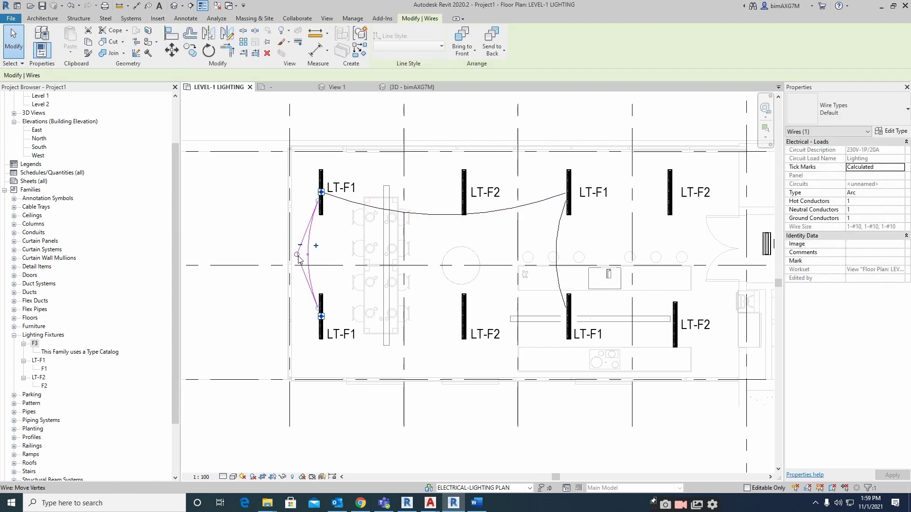
drag(309, 254, 304, 258)
click(557, 256)
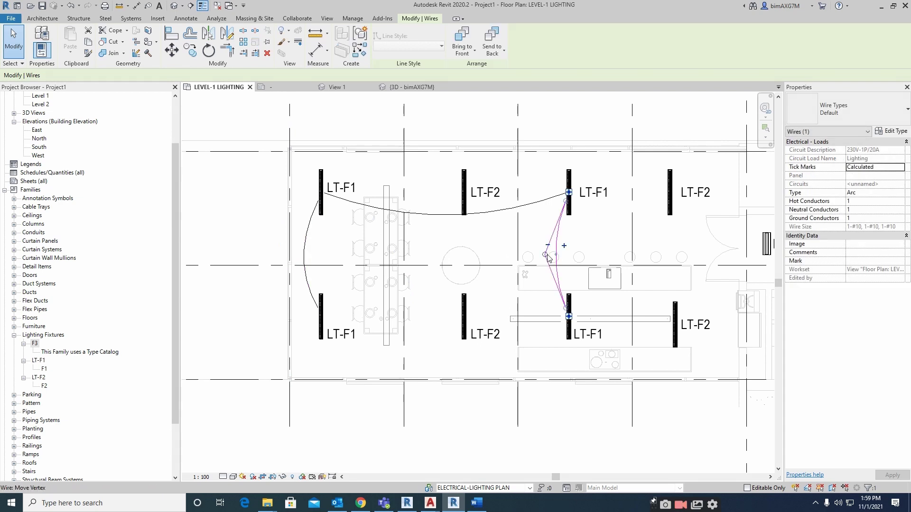
drag(550, 256, 541, 257)
click(483, 214)
drag(445, 216, 457, 251)
click(443, 248)
middle_drag(420, 283, 422, 278)
In Visibility/Graphics, filter to electrical categories and open the Wires projection line overrides
key(v)
key(v)
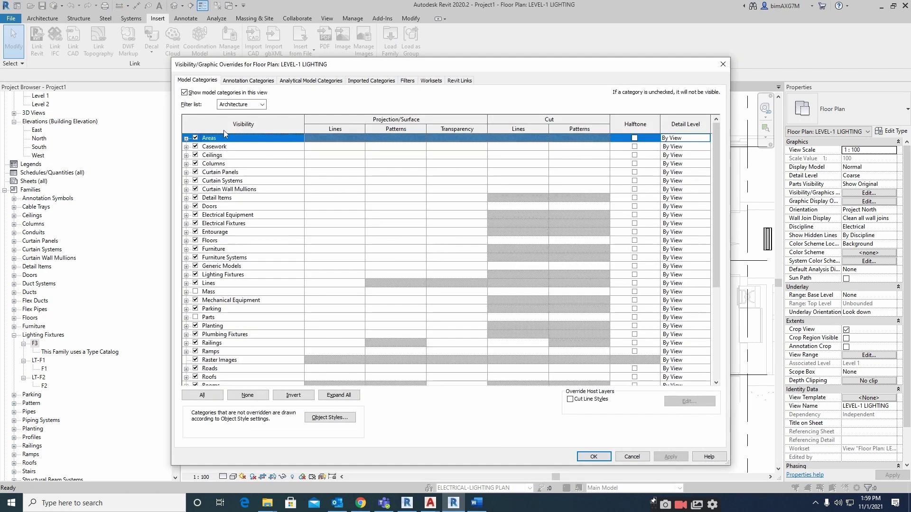
click(228, 215)
key(w)
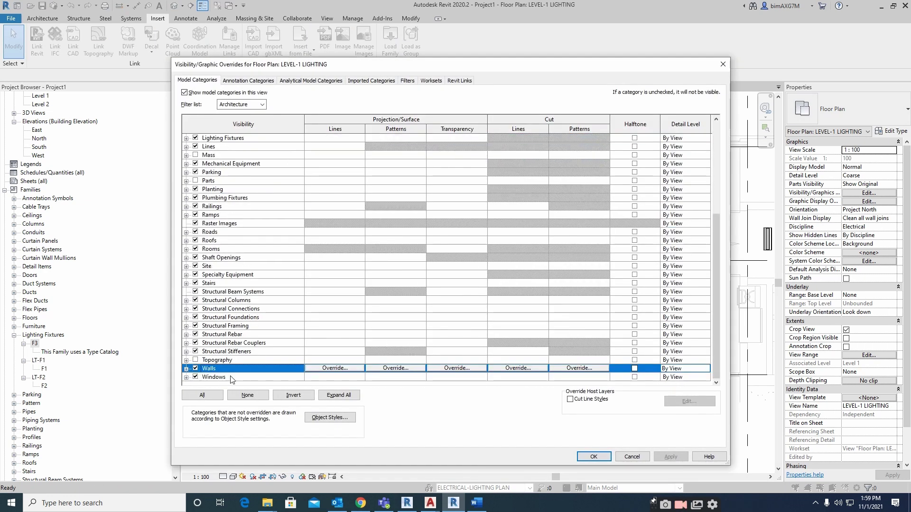
click(260, 327)
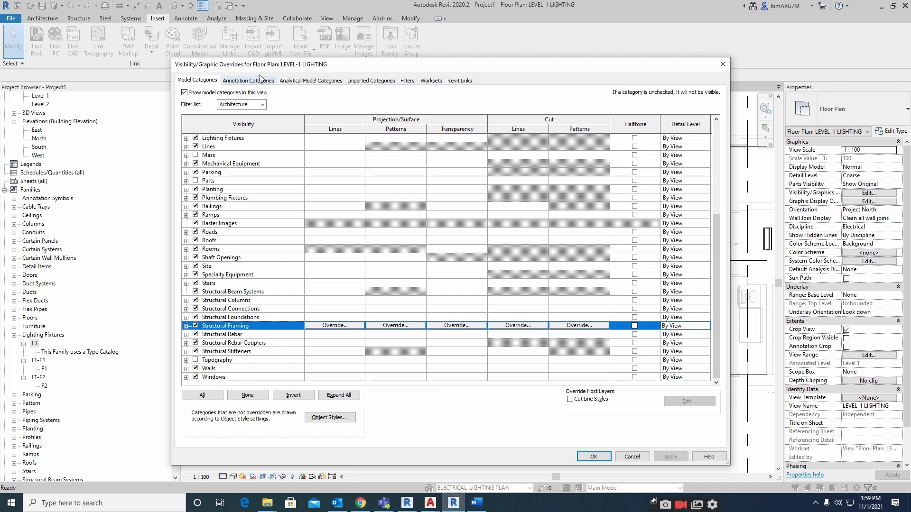
click(262, 105)
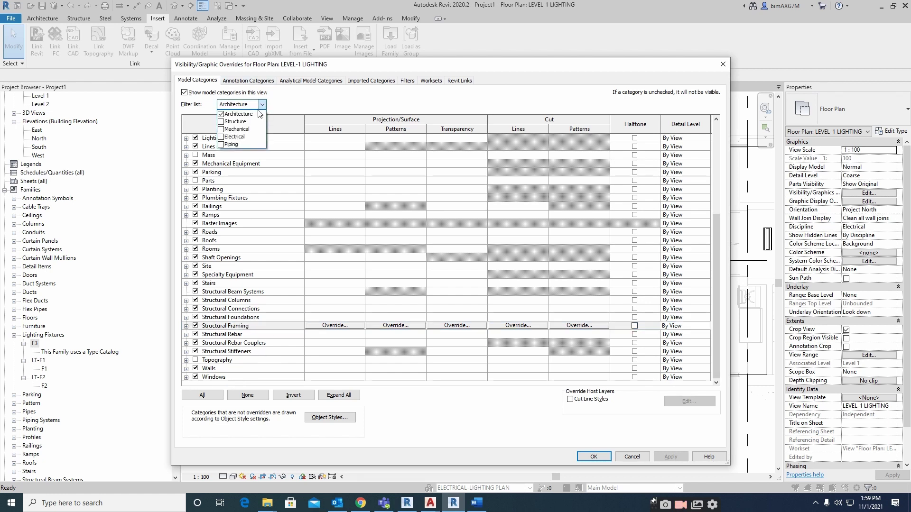
click(220, 137)
click(220, 114)
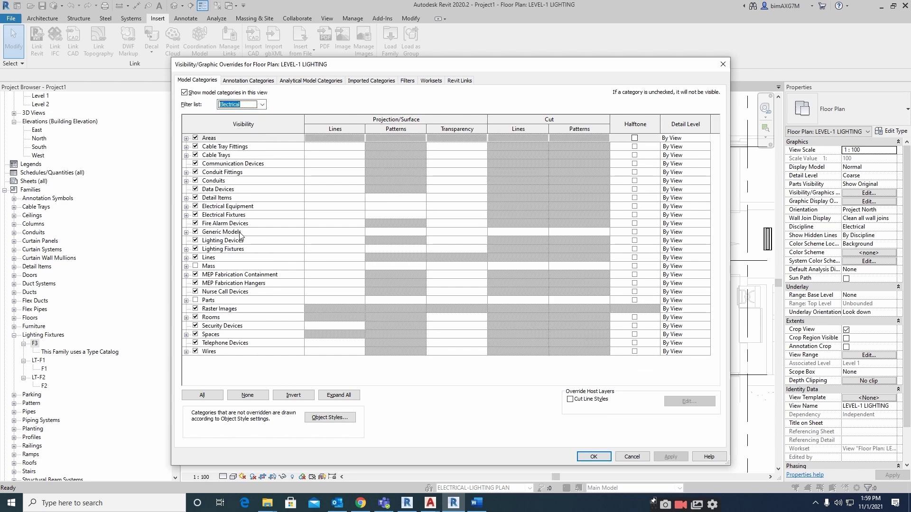
click(233, 351)
click(334, 351)
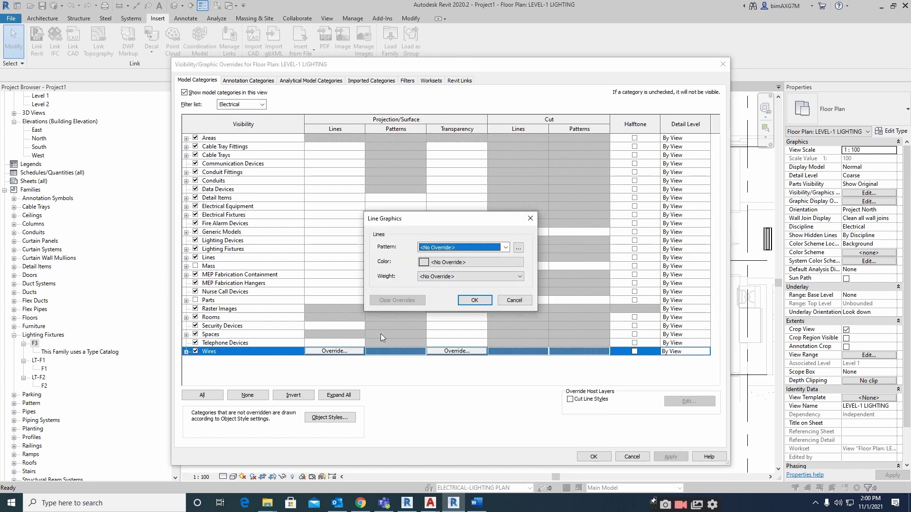
Set wire lines to Magenta, Hidden pattern, weight 2, and apply the overrides
click(461, 262)
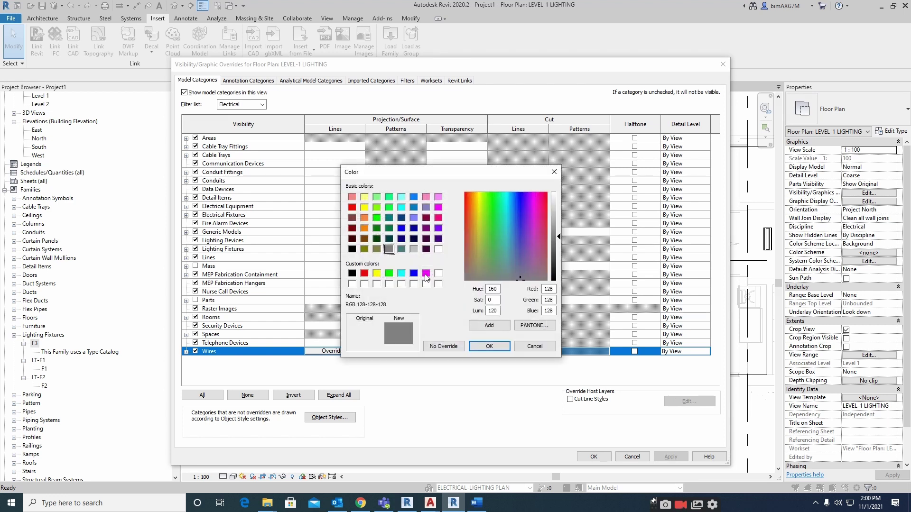
click(425, 273)
click(482, 348)
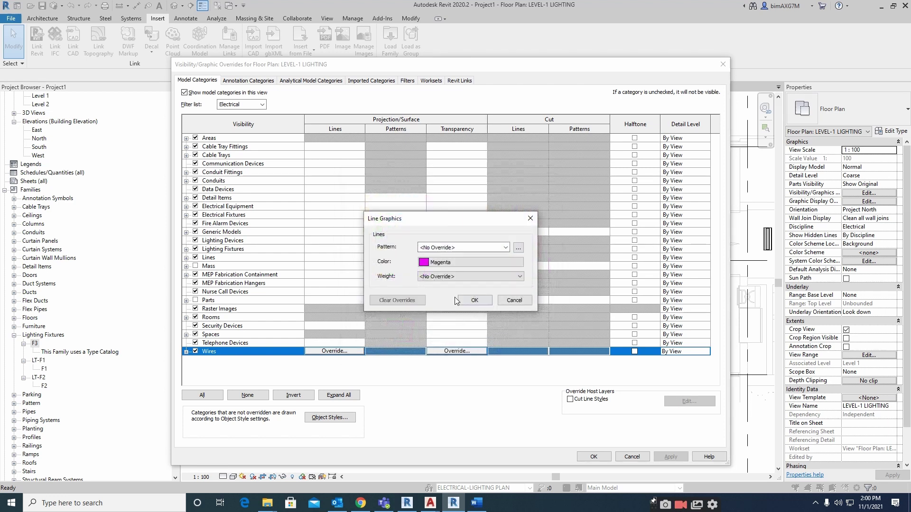
click(472, 248)
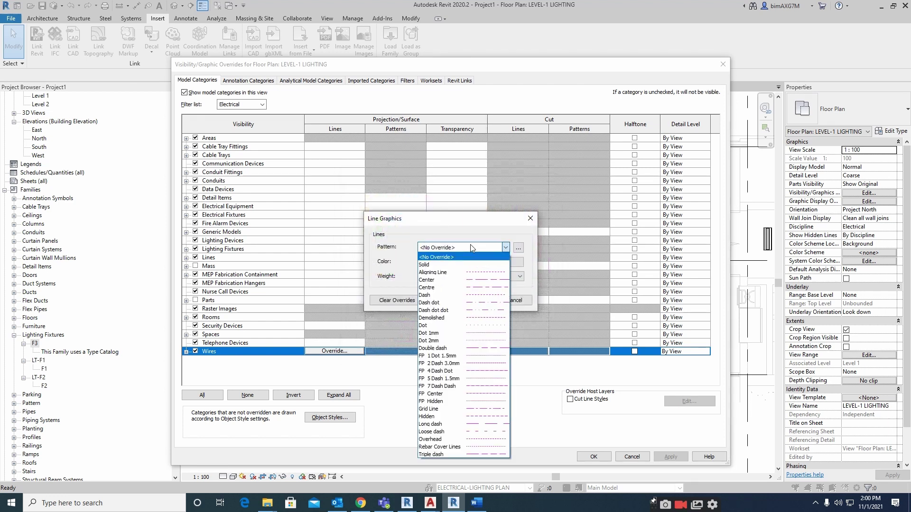
click(439, 416)
click(463, 276)
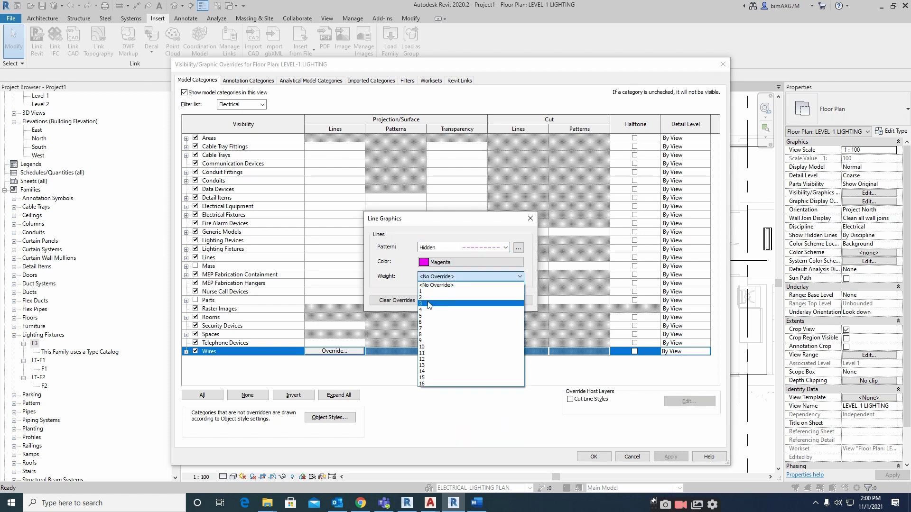
click(447, 305)
click(475, 299)
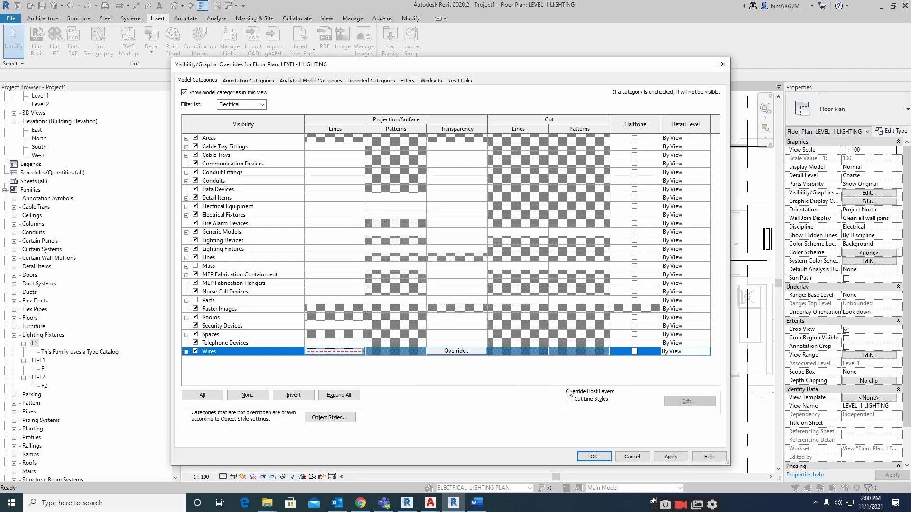
click(594, 457)
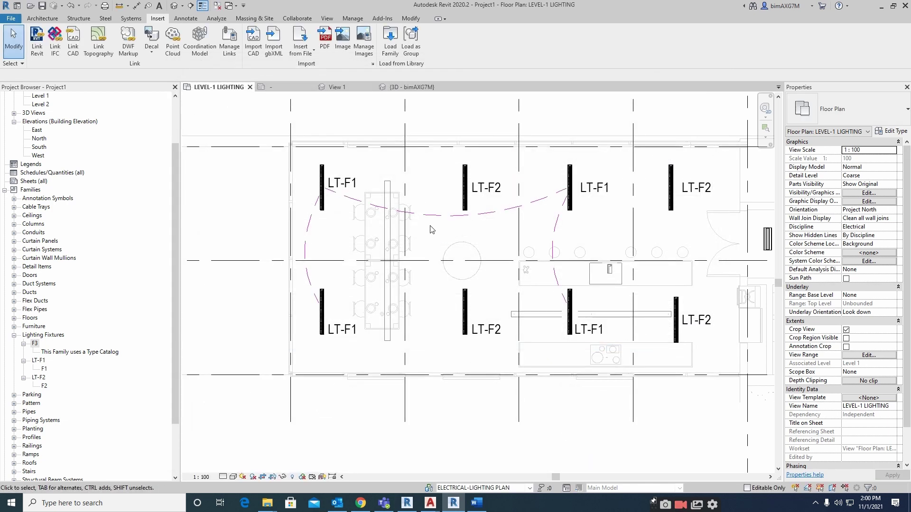
Bend the arc wire between the upper fixtures lower in the plan
click(445, 217)
drag(453, 244, 443, 261)
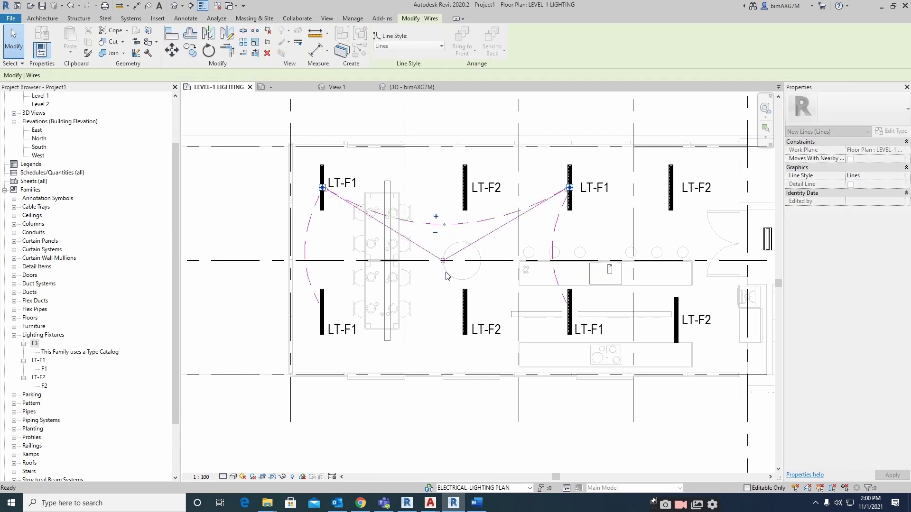
click(452, 296)
middle_drag(521, 300, 517, 300)
click(539, 267)
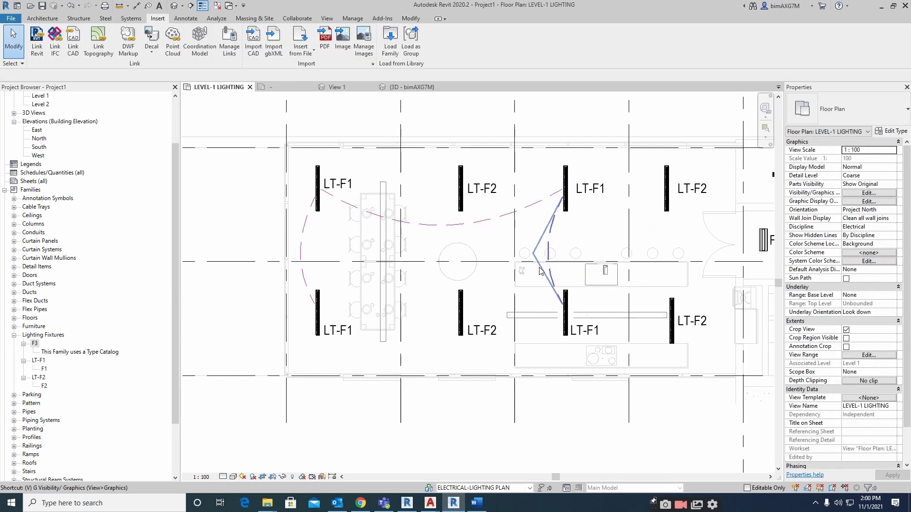
In Visibility/Graphics, change the Wires line pattern to Aligning Line
key(g)
click(331, 352)
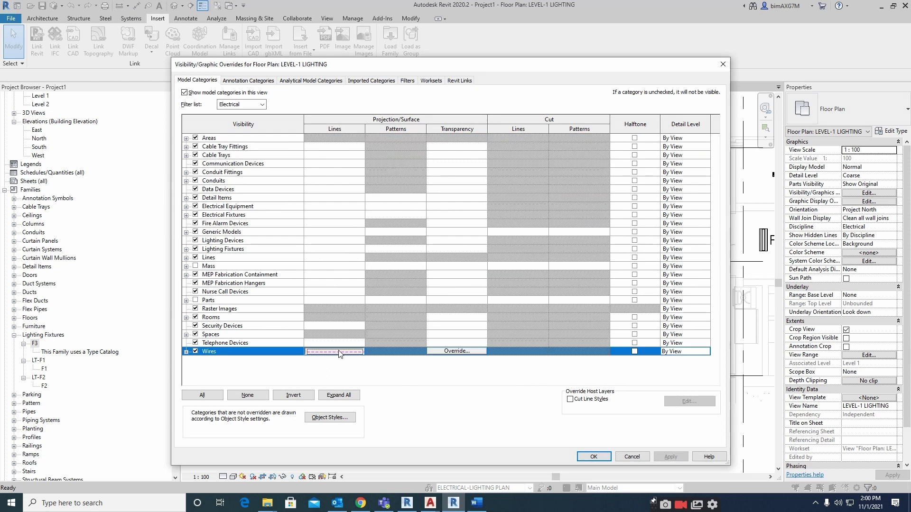
click(331, 352)
click(467, 247)
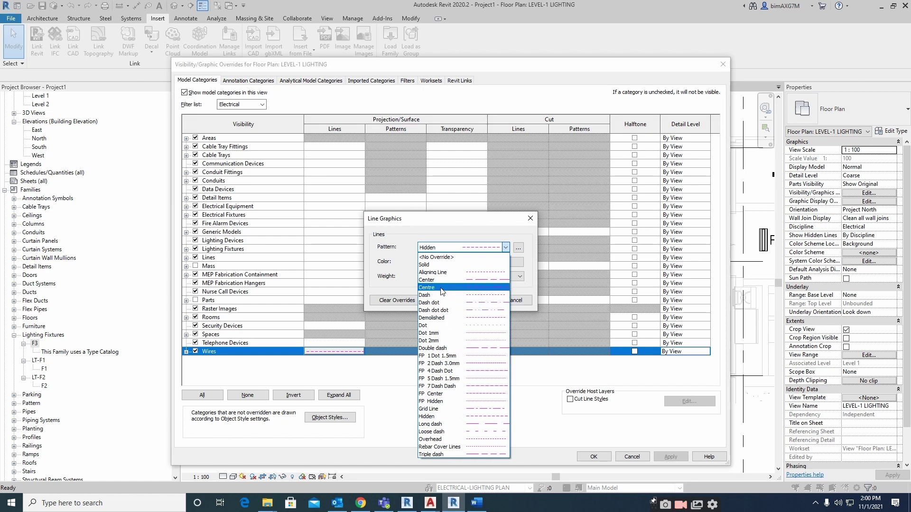
click(446, 273)
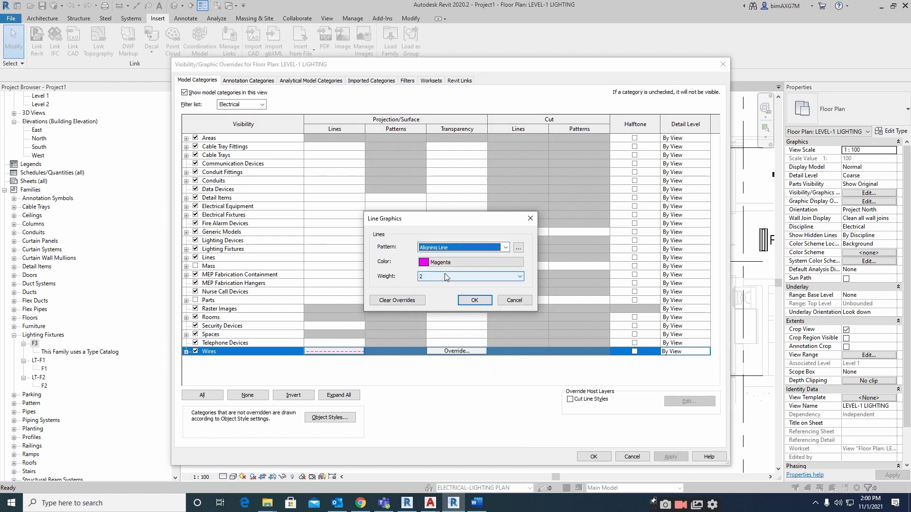
click(474, 301)
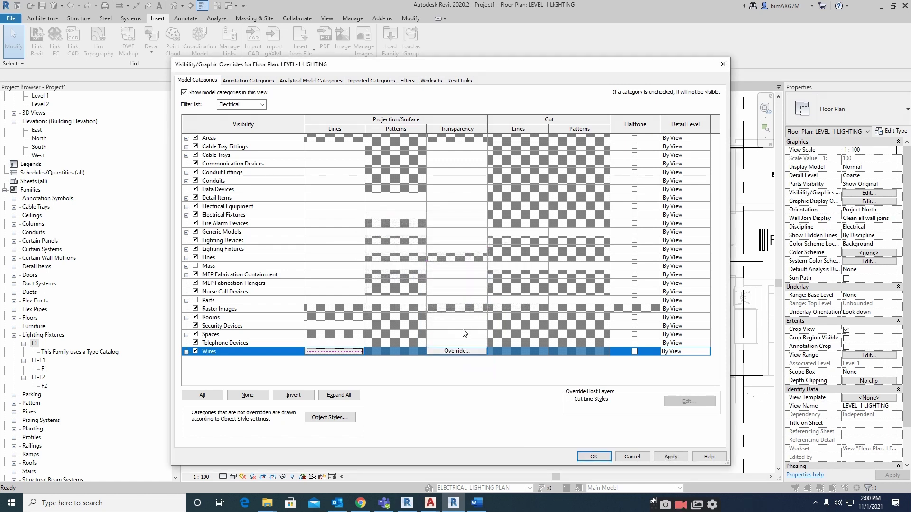
Set the Wires line colour to Red and apply the overrides
click(341, 355)
click(463, 263)
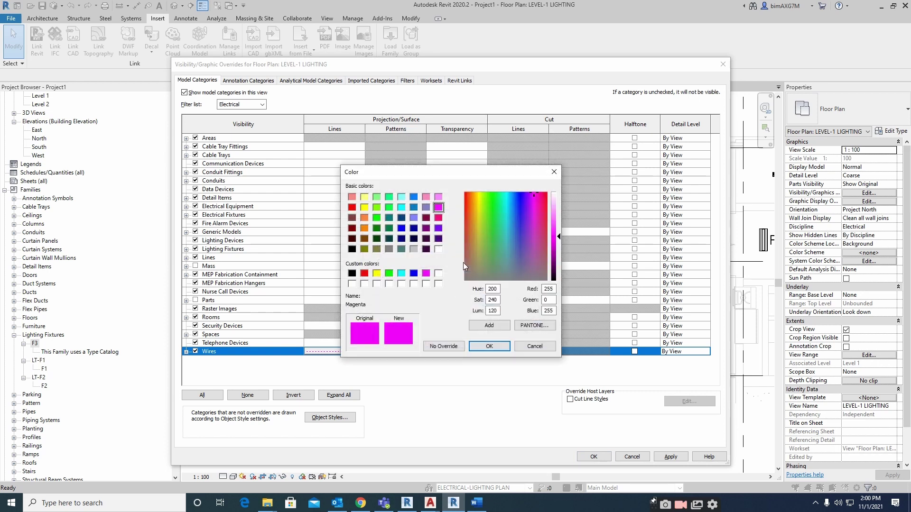
click(364, 218)
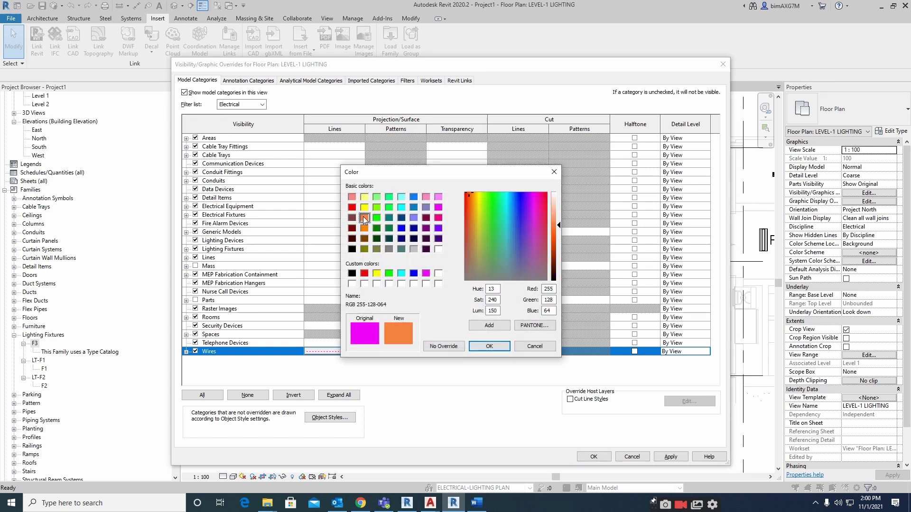
click(364, 274)
click(487, 347)
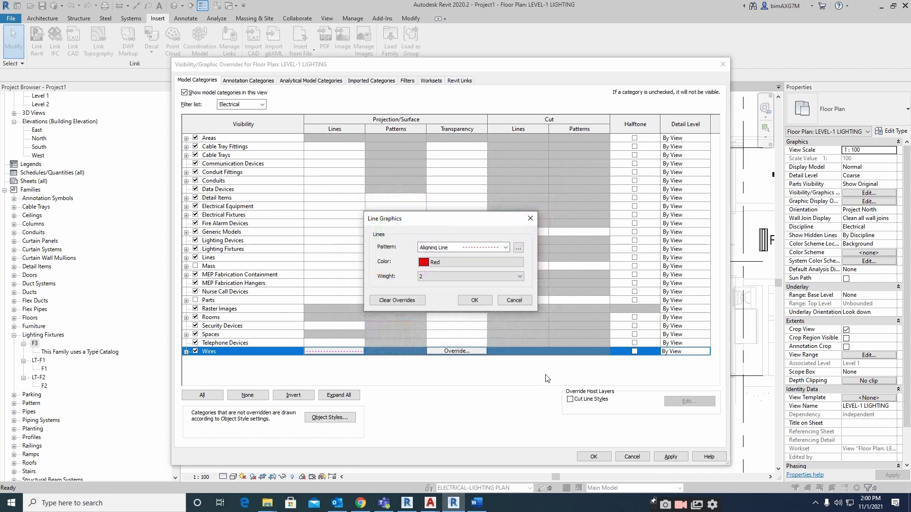
click(473, 299)
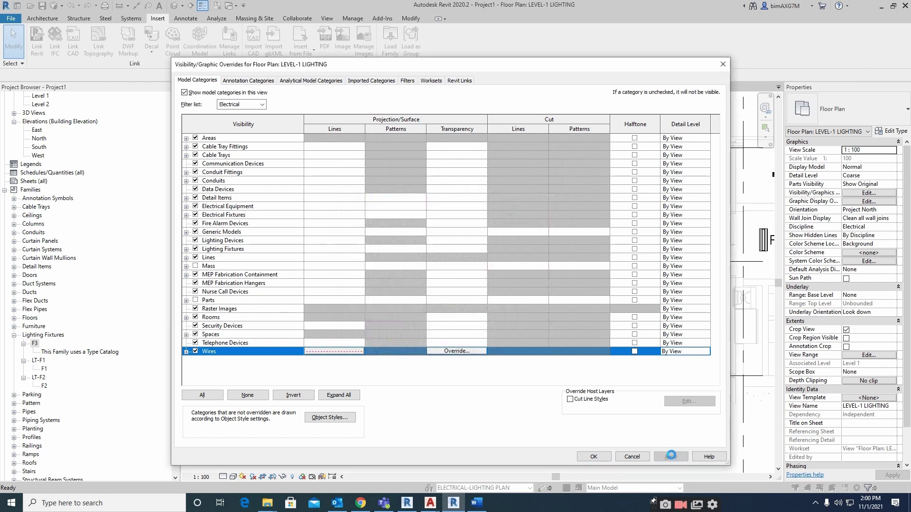
click(593, 456)
Switch the upper LT-F1 wire to Chamfer type and add vertices on its left and right segments
scroll(385, 259, down, 3)
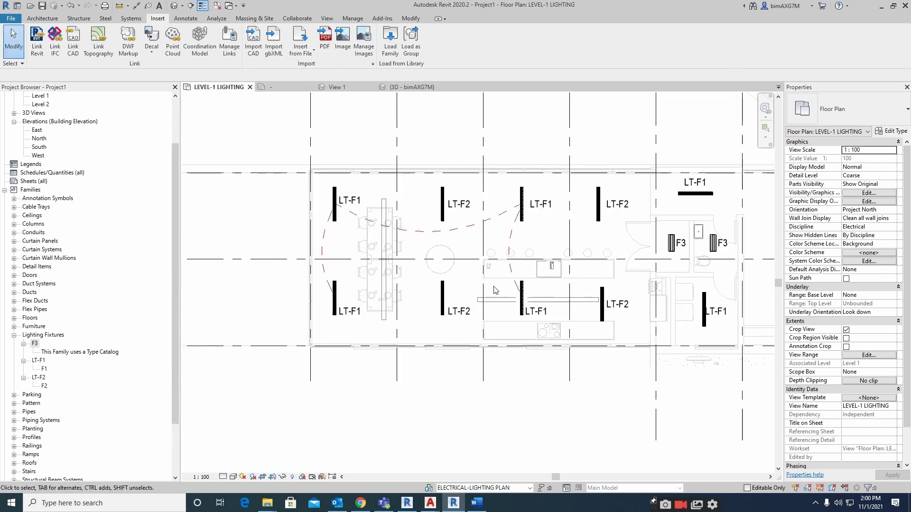
click(443, 251)
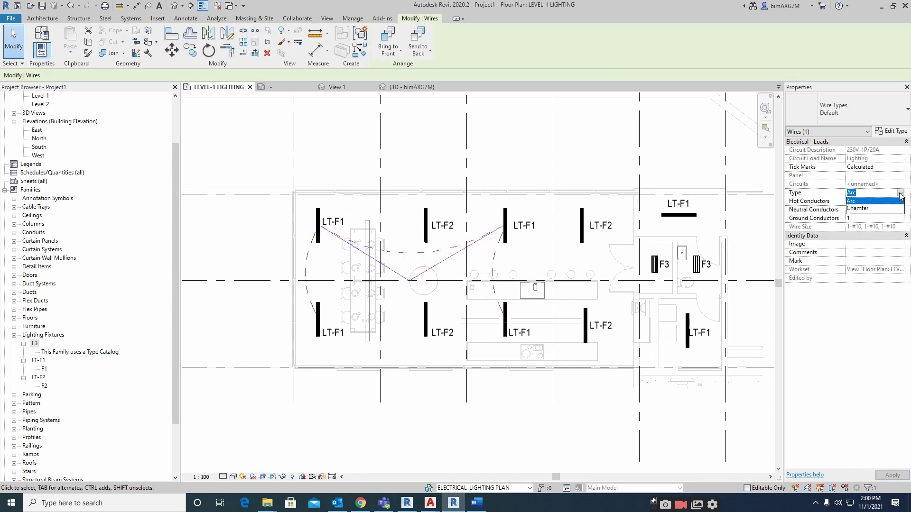
click(858, 209)
scroll(376, 253, up, 2)
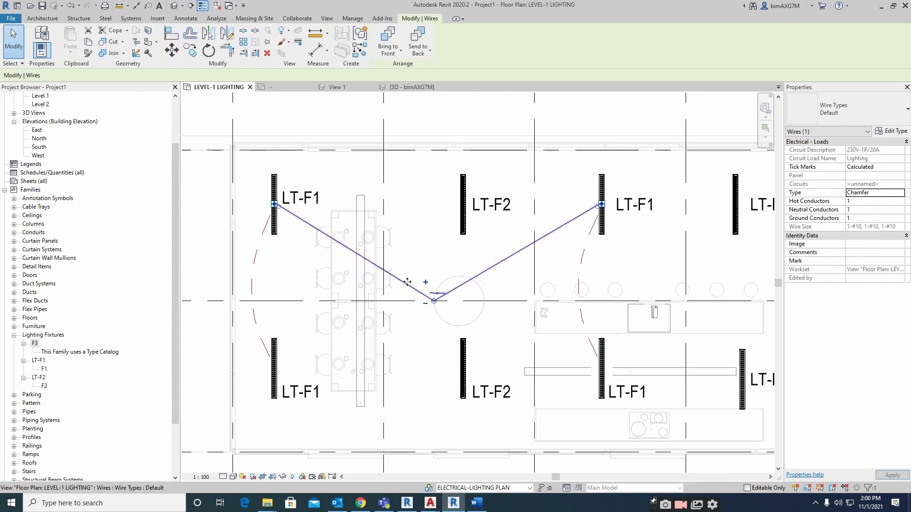
right_click(409, 283)
click(439, 91)
click(304, 221)
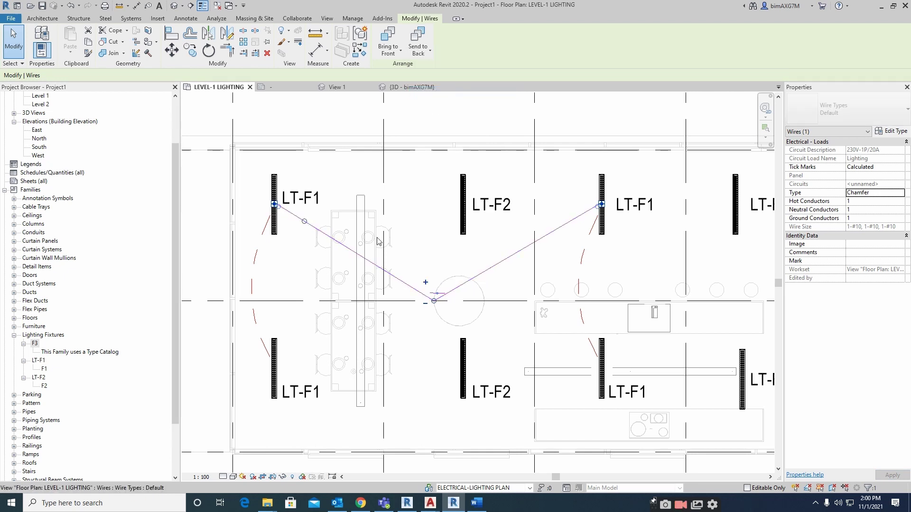
right_click(568, 226)
click(593, 277)
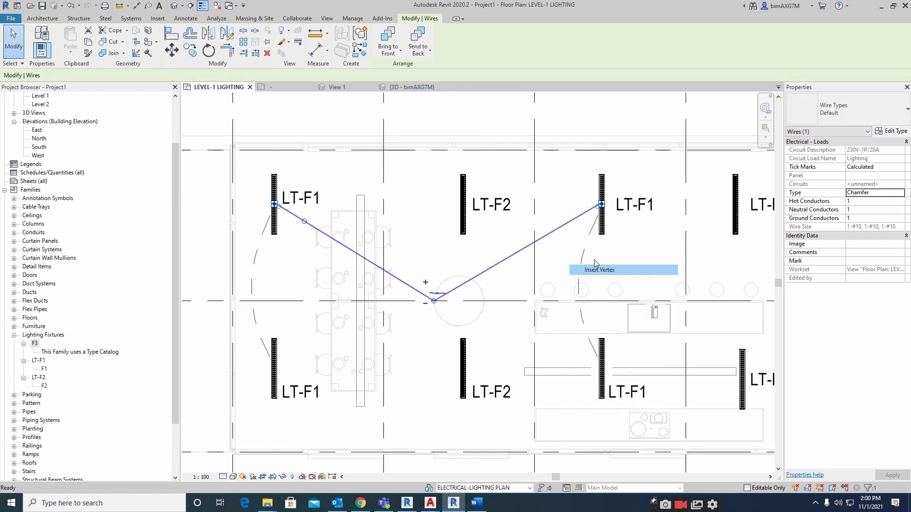
click(576, 219)
drag(433, 300, 575, 231)
Remove the extra corner from the chamfer wire and cancel the accidental LI line command
scroll(580, 221, up, 3)
right_click(583, 213)
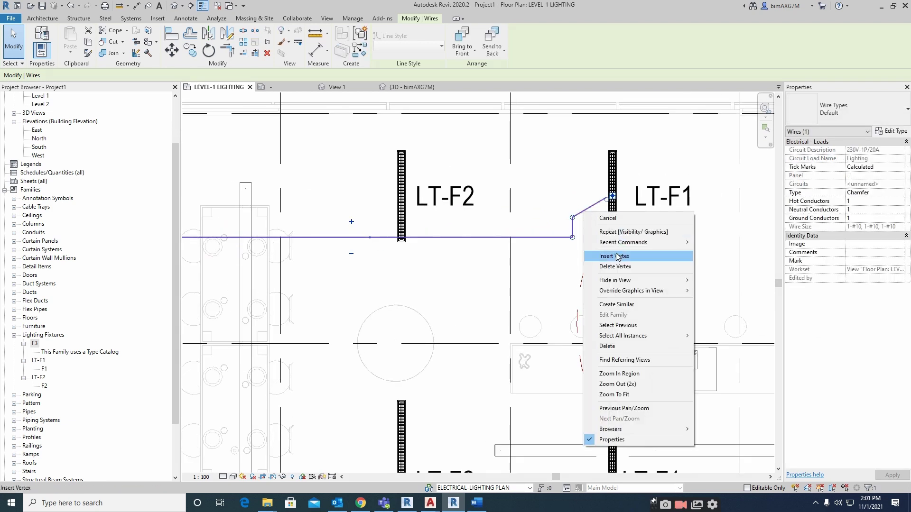
click(613, 267)
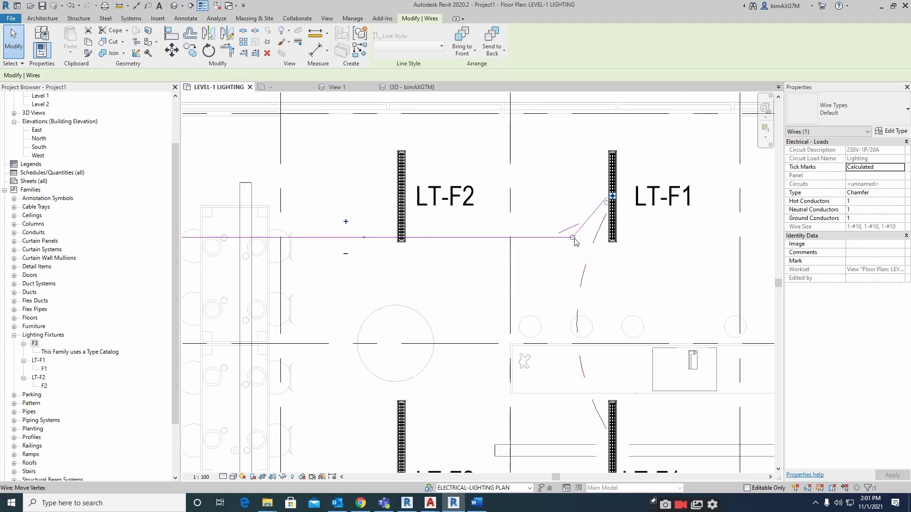
key(l)
key(i)
key(Escape)
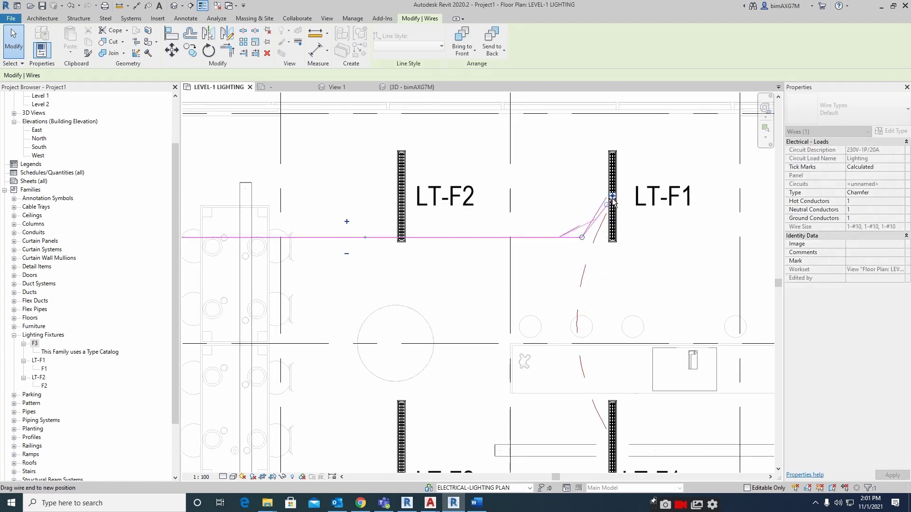
key(Escape)
Lower the wire's left end and shift its right corner down-left
scroll(606, 227, down, 3)
middle_drag(498, 272, 507, 251)
click(441, 212)
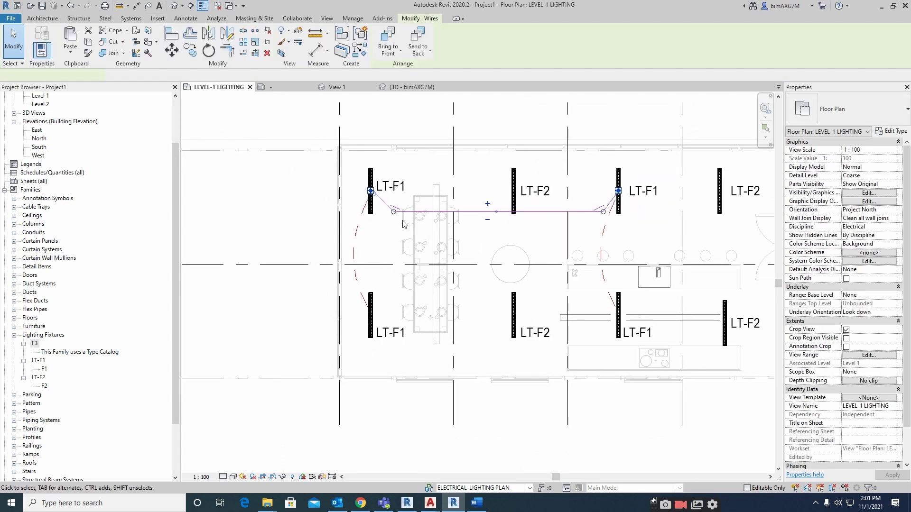
drag(394, 212, 395, 219)
drag(603, 212, 596, 221)
click(620, 249)
Delete the long horizontal wire and draw a new arc wire between the upper LT-F1 fixtures with Create Similar
scroll(603, 246, down, 2)
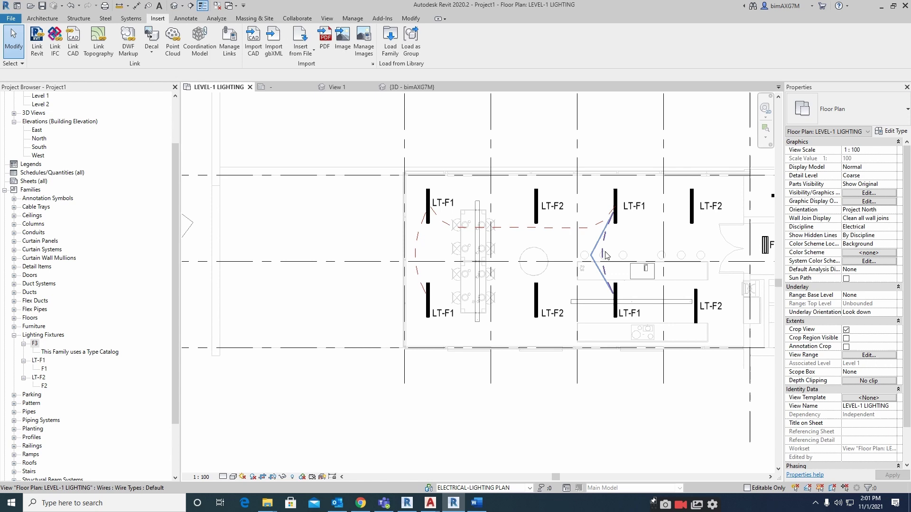
click(581, 229)
key(Delete)
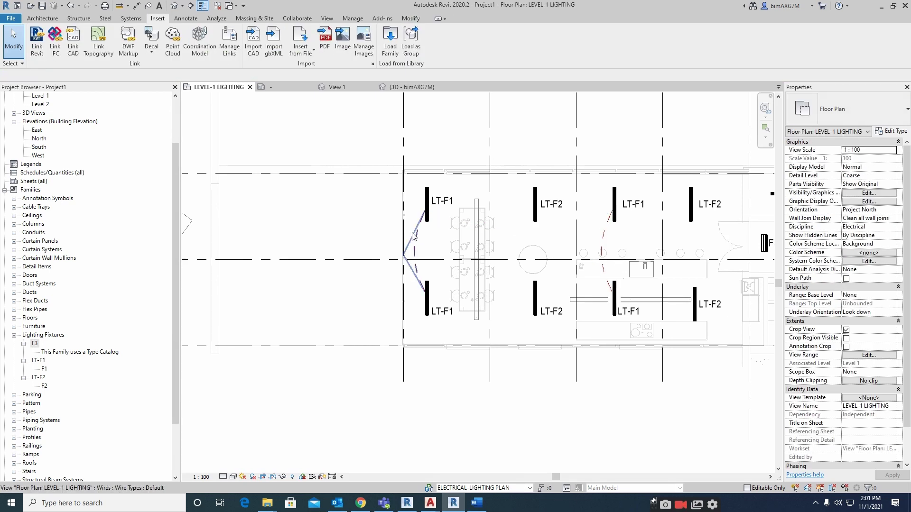
click(418, 237)
key(c)
key(s)
scroll(430, 208, up, 1)
click(429, 205)
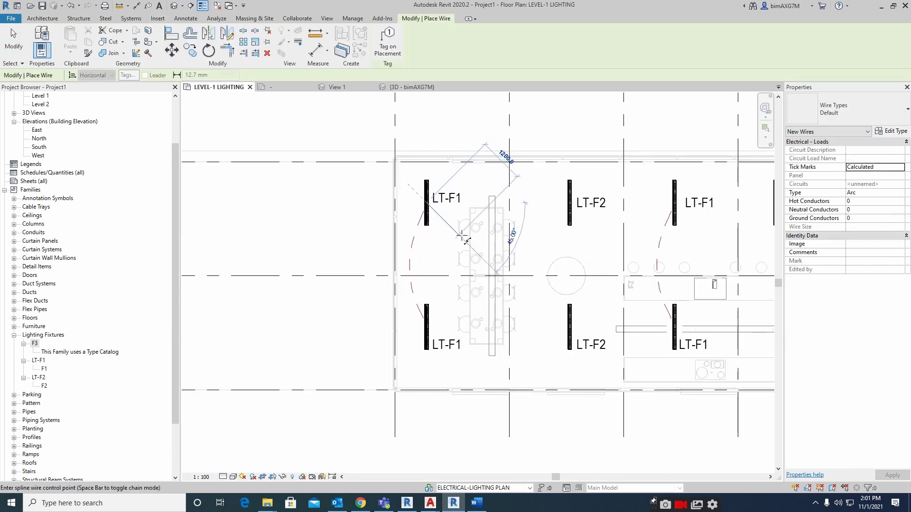
click(462, 238)
click(674, 203)
key(Escape)
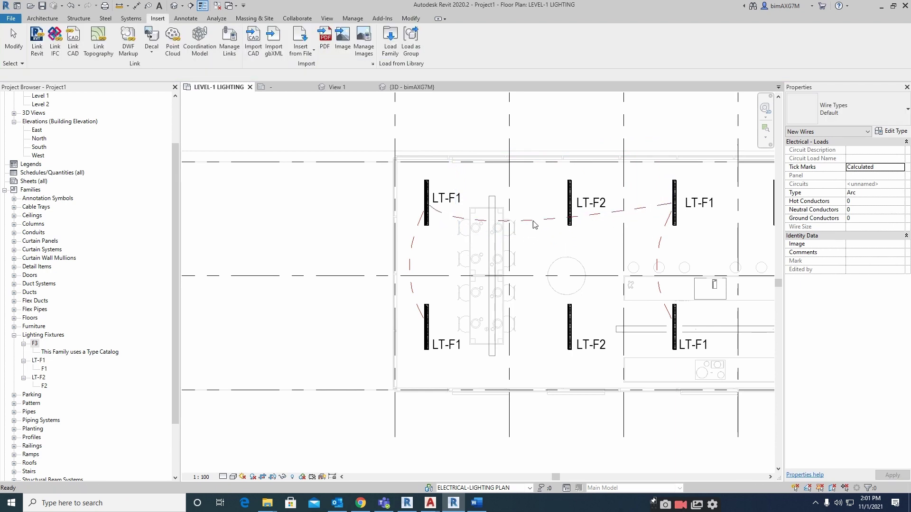
Re-curve the new arc wire to the right so it bows past the middle LT-F2
click(533, 220)
drag(461, 238, 569, 257)
click(609, 272)
scroll(610, 273, down, 1)
middle_drag(613, 280, 495, 254)
Circuit the four LT-F2 fixtures with a power circuit and convert it to wires
click(491, 189)
ctrl+click(491, 297)
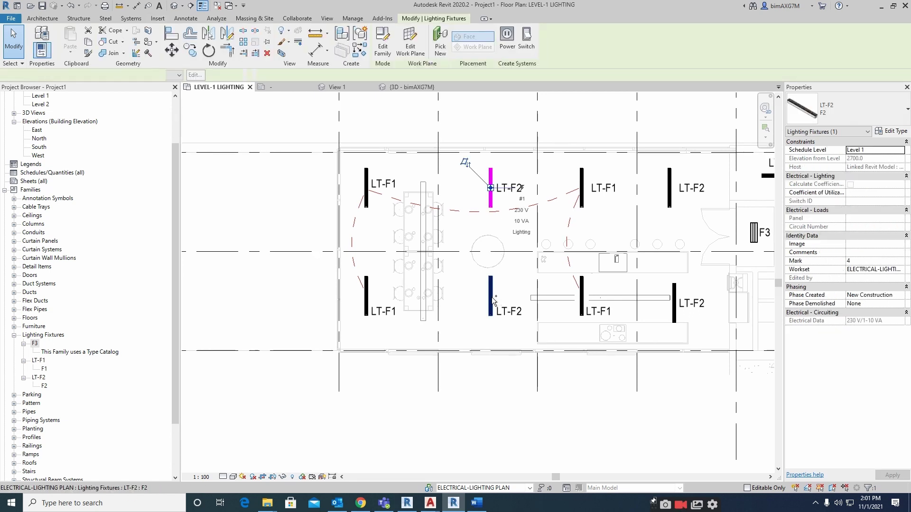
ctrl+click(673, 292)
ctrl+click(669, 203)
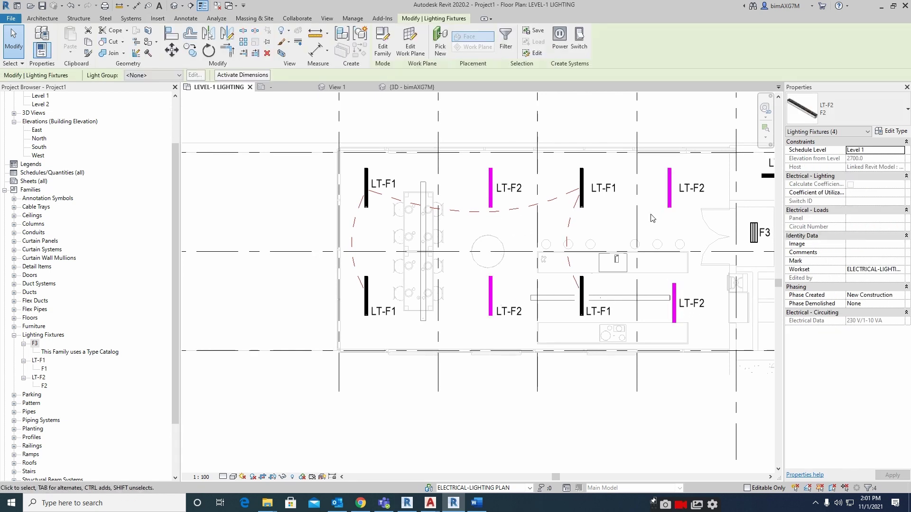
click(561, 43)
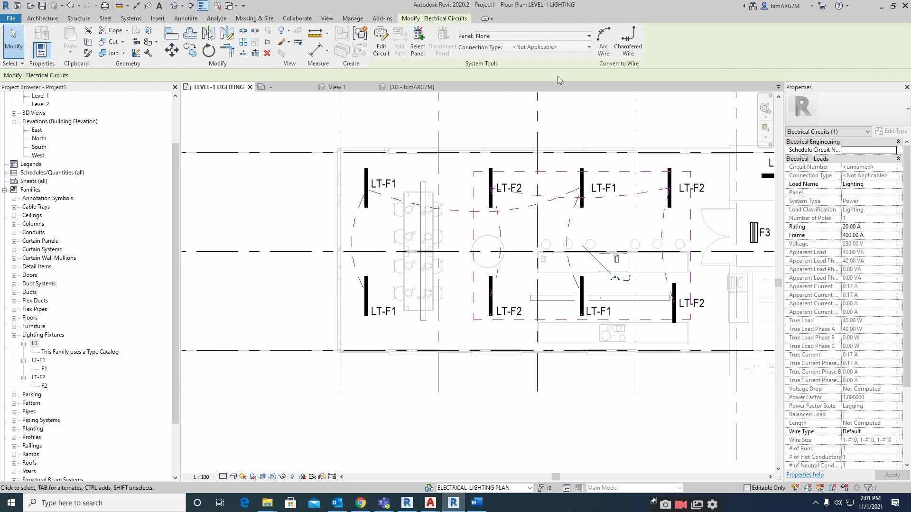
click(627, 45)
Reshape the LT-F2 wires by dragging their midpoints, then pan east toward the F3 fixtures
click(611, 230)
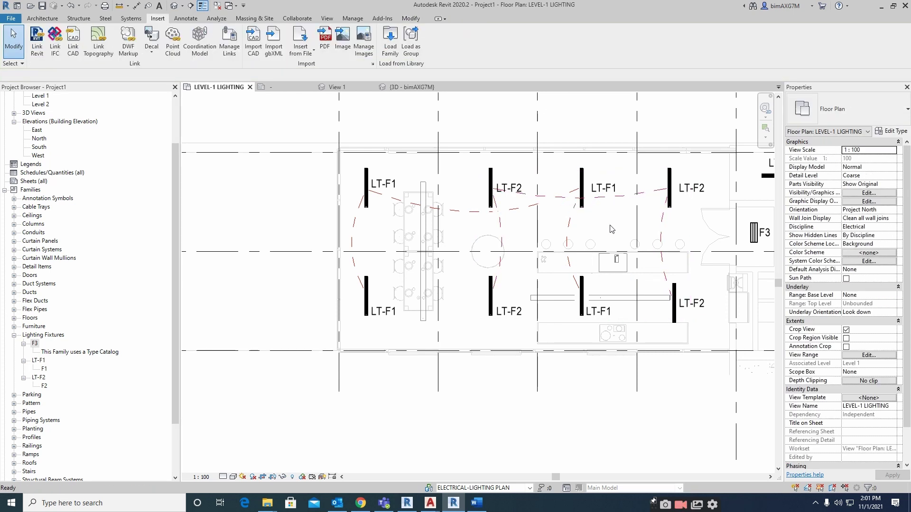
click(621, 197)
drag(582, 207, 588, 130)
click(531, 219)
scroll(499, 208, up, 1)
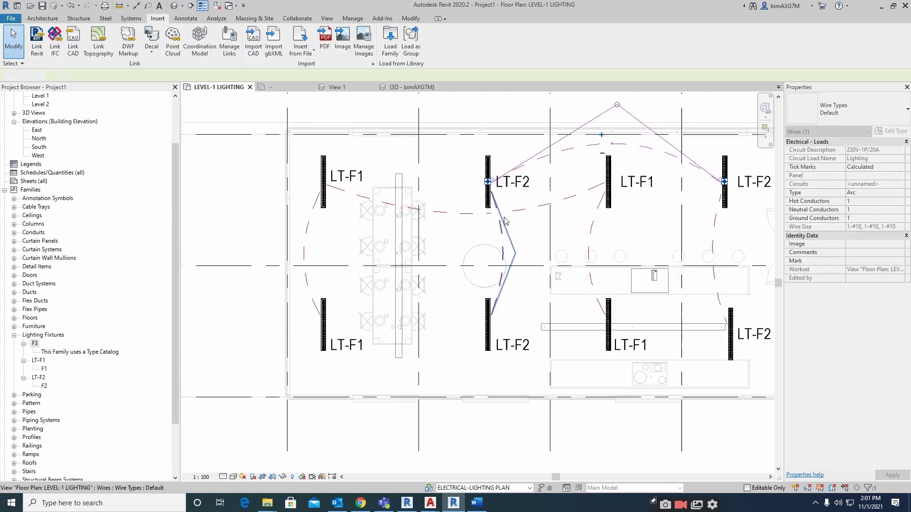
click(504, 256)
drag(516, 254, 533, 258)
click(655, 297)
middle_drag(656, 298, 590, 277)
scroll(590, 277, down, 1)
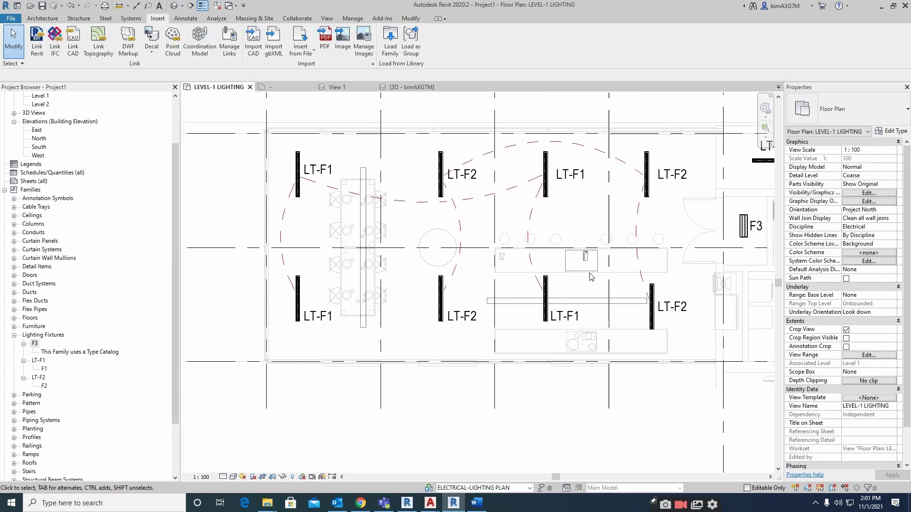
scroll(588, 279, down, 1)
middle_drag(595, 309, 523, 293)
middle_drag(610, 358, 543, 358)
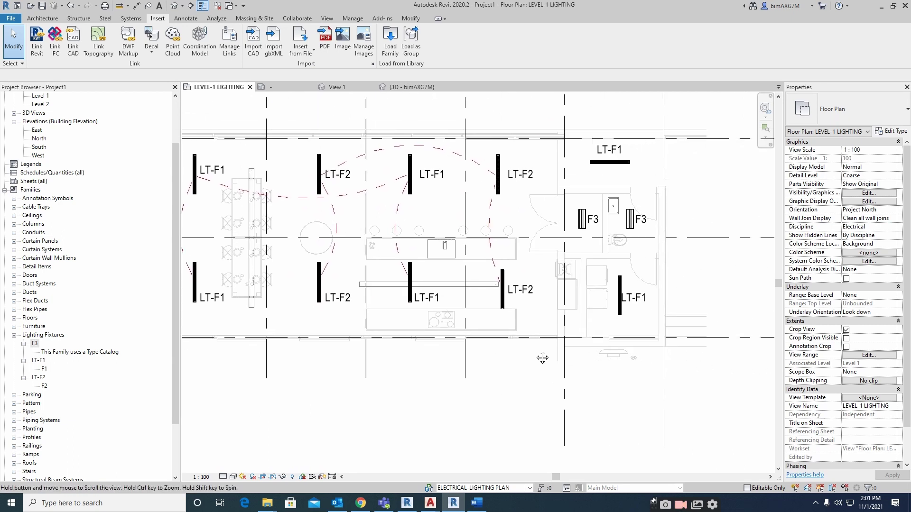
scroll(560, 216, up, 1)
Circuit the two F3 fixtures and join them with an arc wire
click(559, 222)
ctrl+click(622, 222)
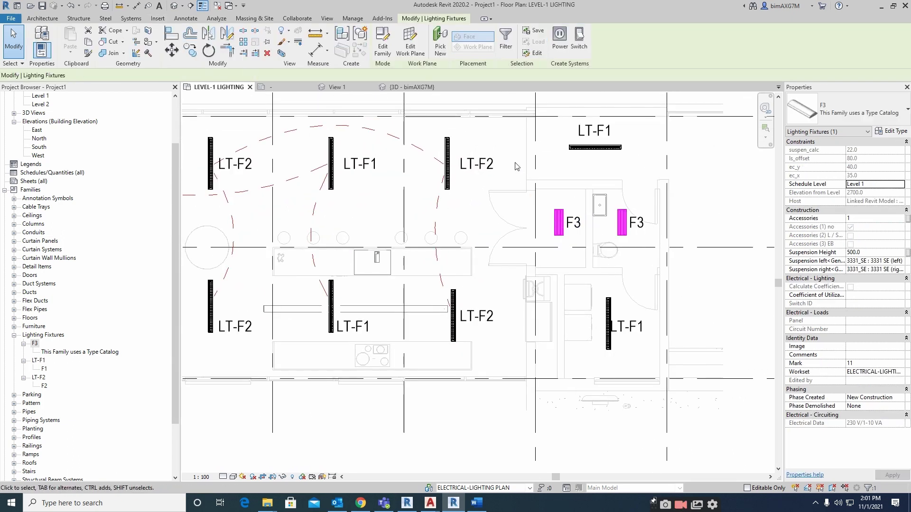
click(560, 38)
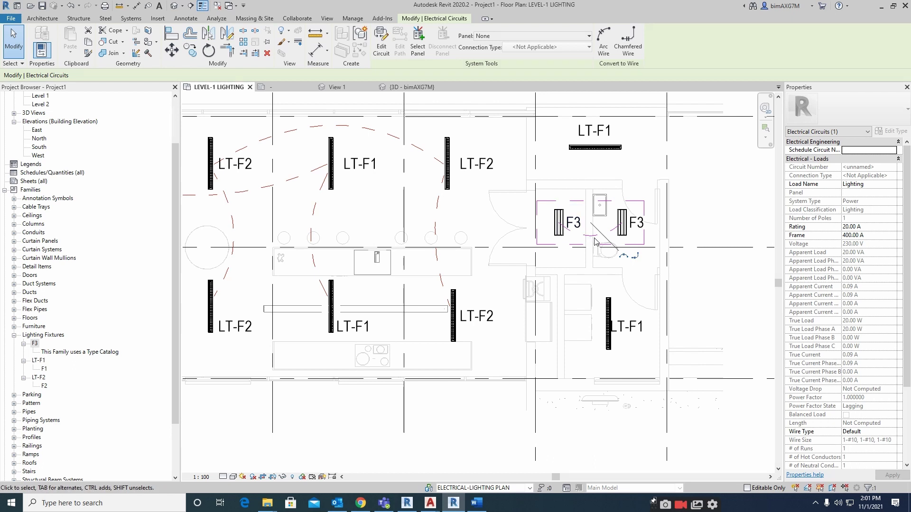
click(605, 28)
scroll(605, 256, up, 3)
click(661, 294)
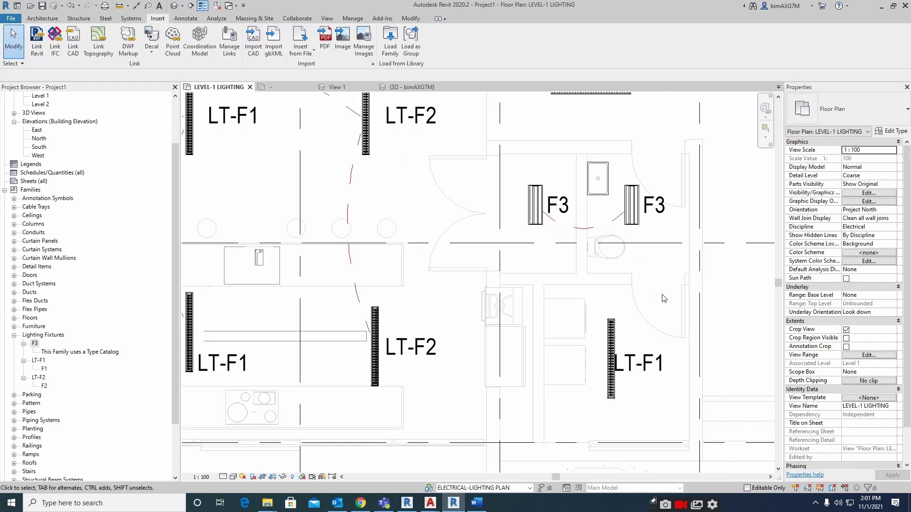
scroll(598, 290, down, 4)
Join the two east-room LT-F1 fixtures with an arc wire, bending it out and reattaching its end
click(611, 183)
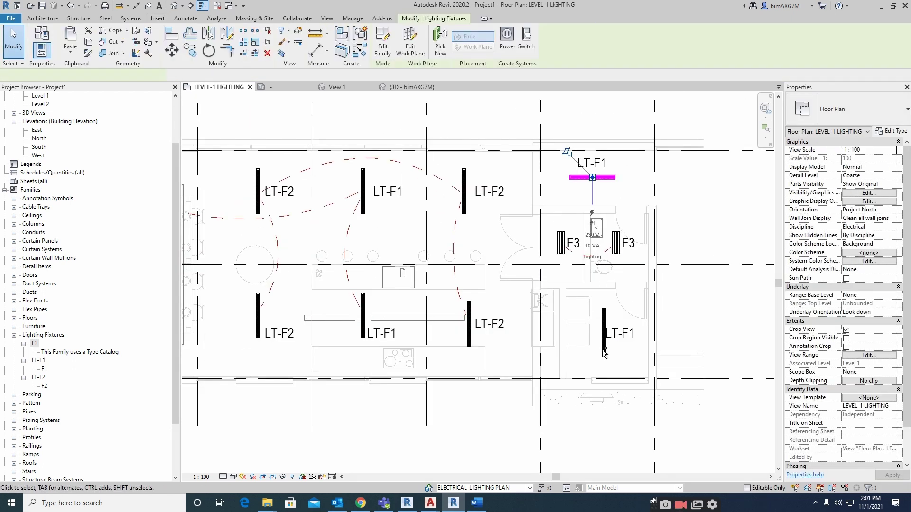
ctrl+click(603, 333)
click(559, 39)
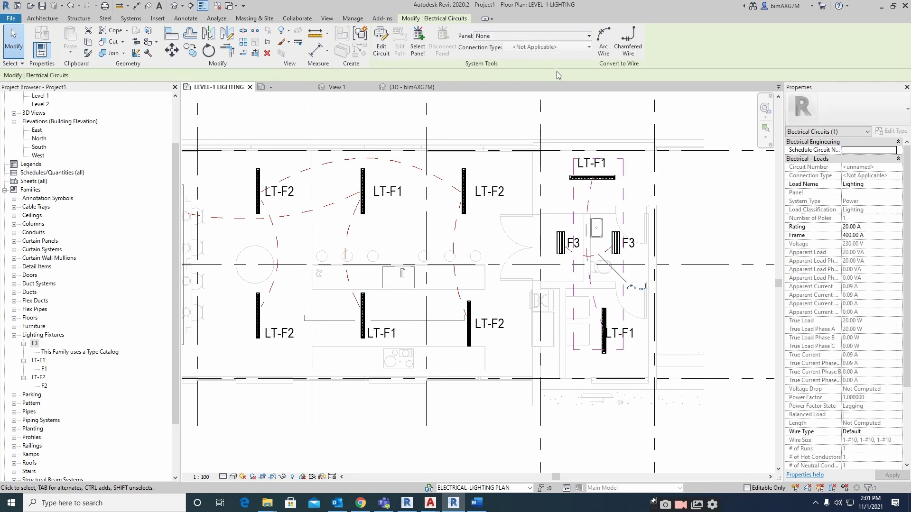
click(606, 48)
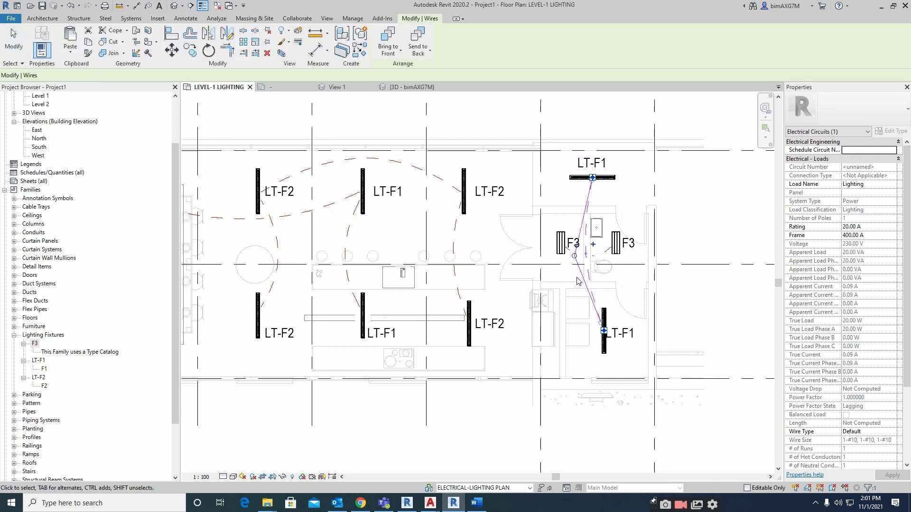
drag(577, 263, 685, 245)
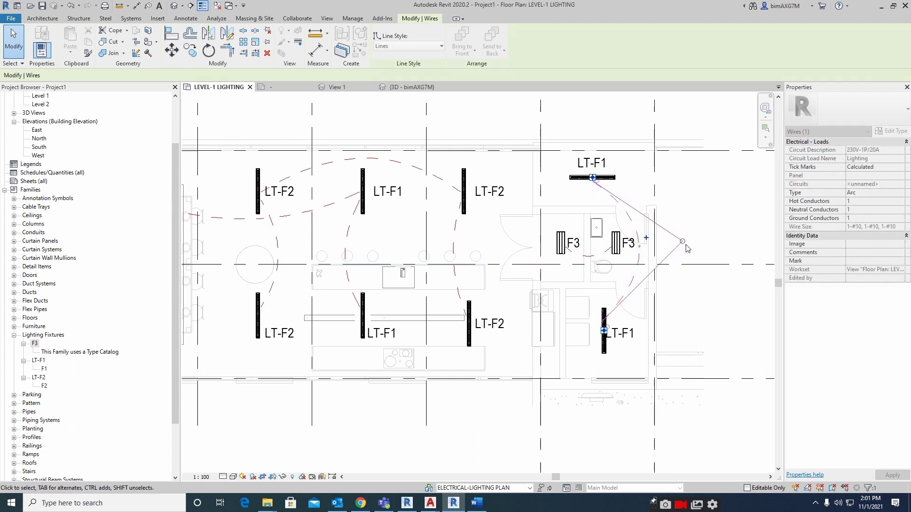
click(669, 275)
middle_drag(618, 310, 562, 281)
click(563, 272)
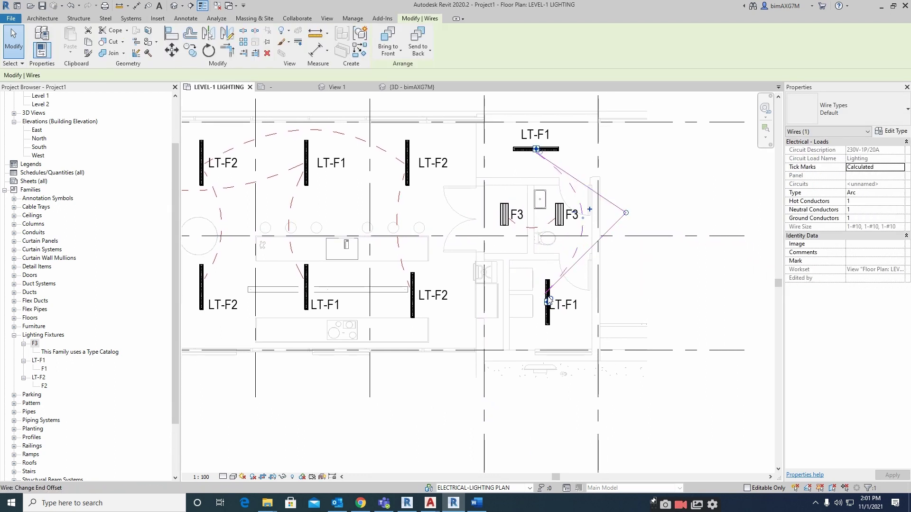
drag(550, 302, 549, 306)
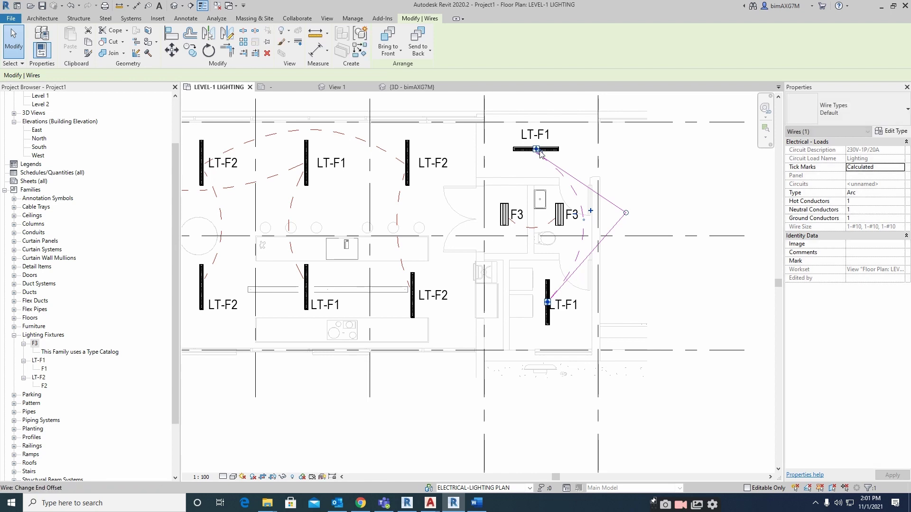
click(632, 218)
Window-select all fixtures and wires in the lighting plan
scroll(632, 218, down, 2)
middle_drag(422, 299, 444, 338)
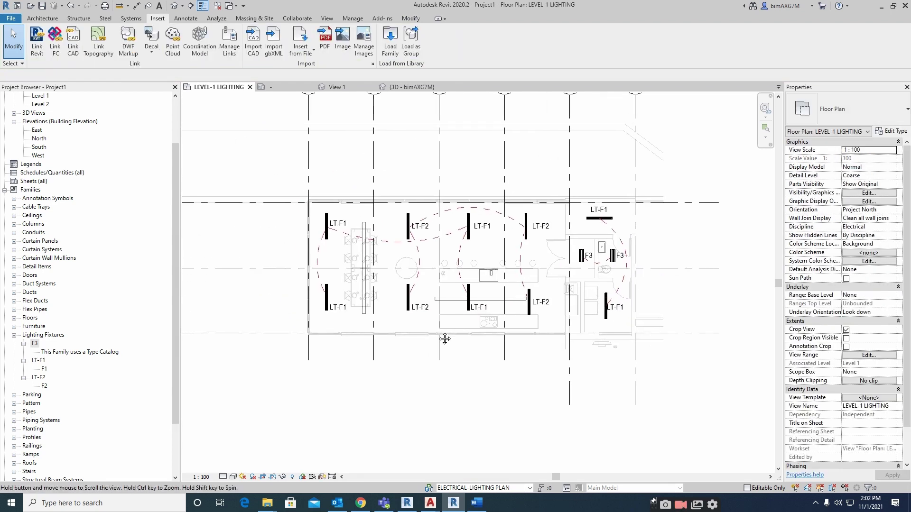
middle_drag(500, 352, 473, 347)
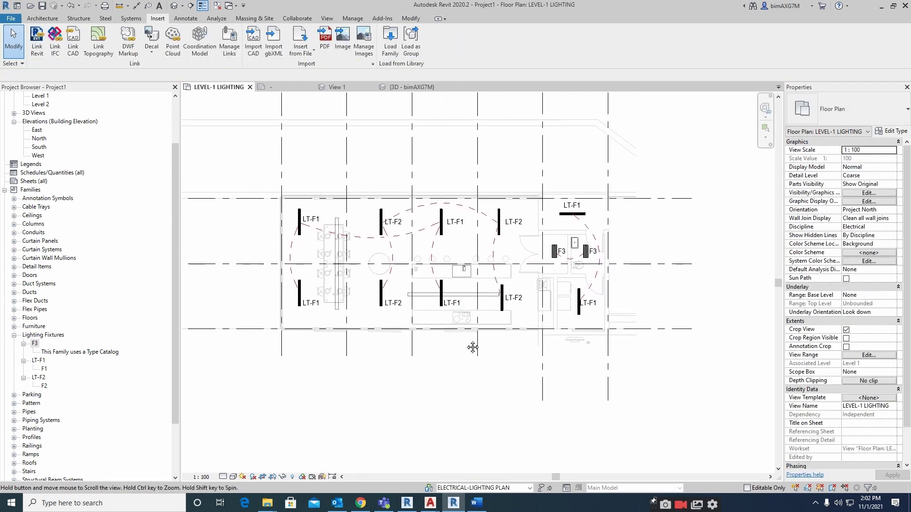
scroll(340, 306, up, 2)
middle_drag(340, 308, 359, 330)
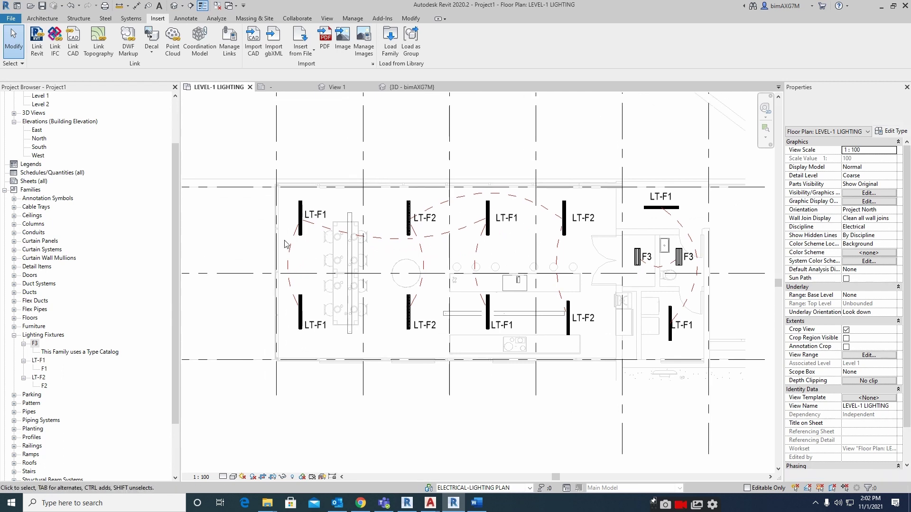
drag(240, 165, 720, 409)
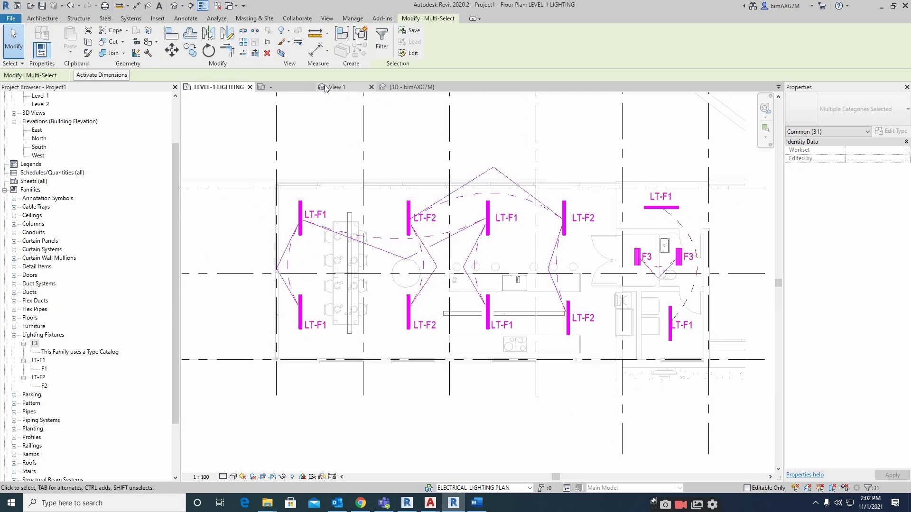
Show the lighting selection in a section-boxed 3D view and select the two floor-level fixtures
click(285, 56)
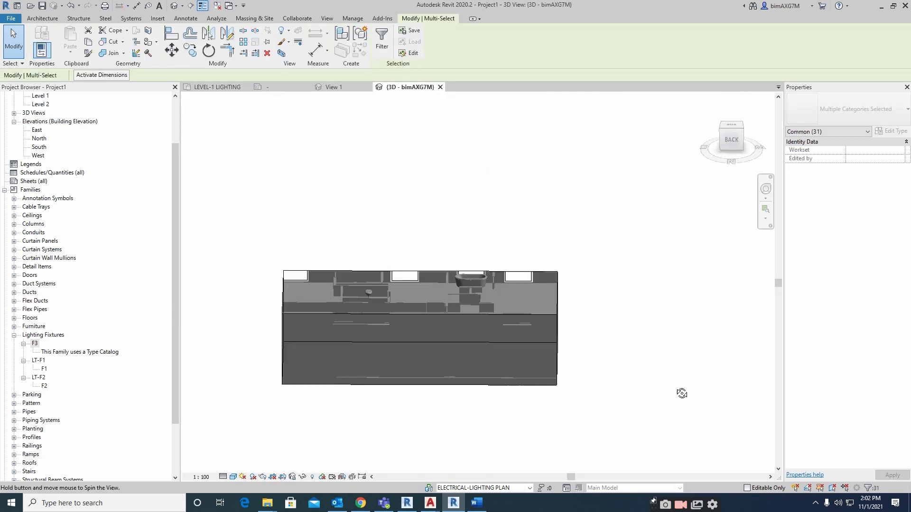
shift+middle_drag(596, 392, 654, 390)
middle_drag(523, 387, 569, 358)
scroll(492, 386, up, 2)
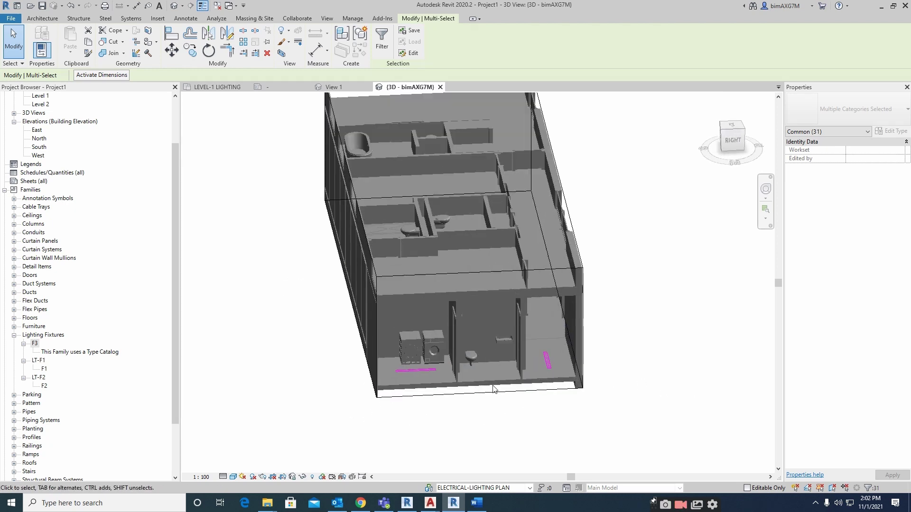
key(Escape)
scroll(469, 395, down, 2)
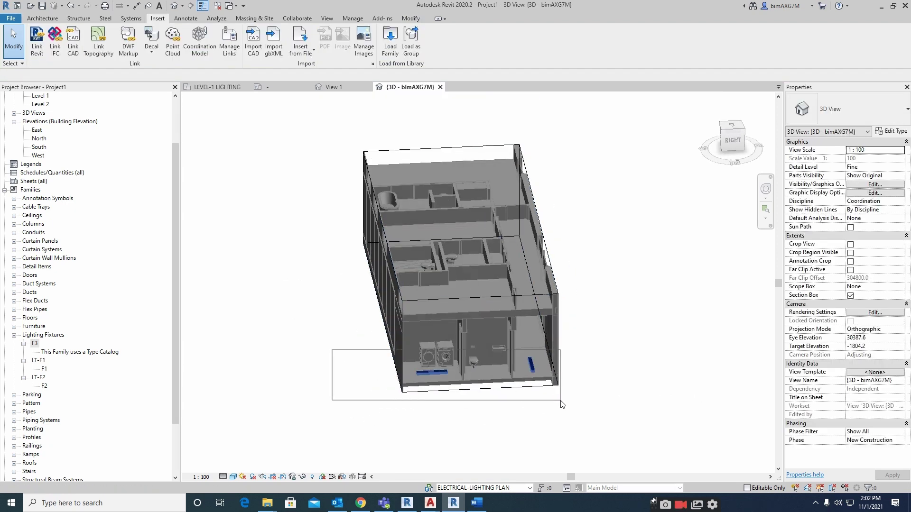
drag(561, 404, 561, 404)
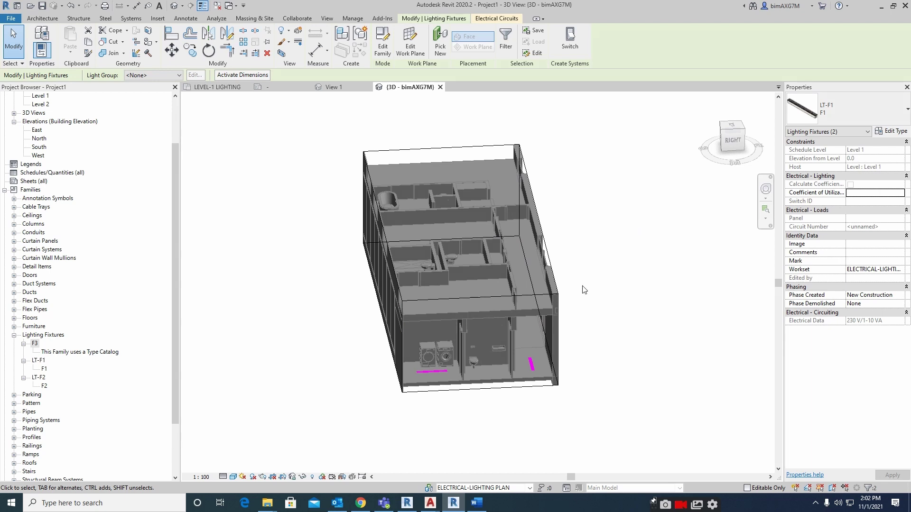
Rehost the two LT-F1 fixtures onto the linked model's plane at 2700, then select the section box
click(410, 43)
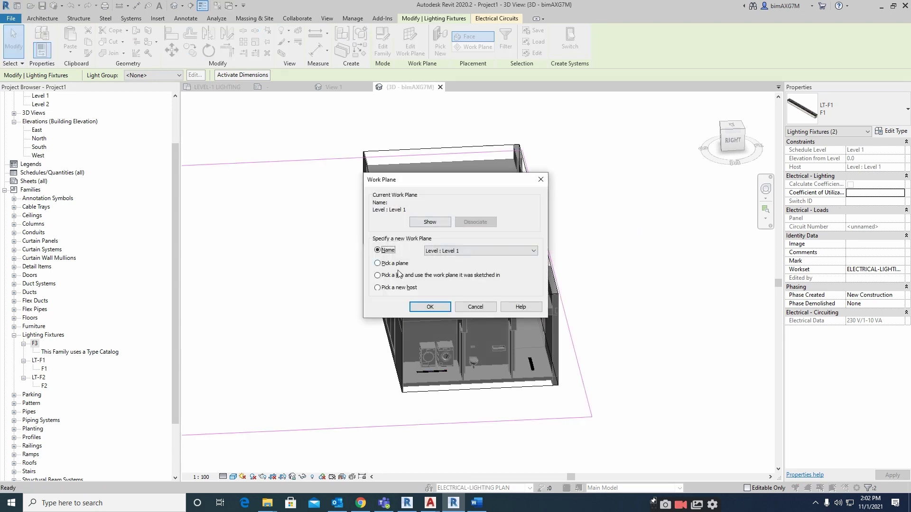
click(430, 313)
scroll(524, 320, up, 2)
click(528, 315)
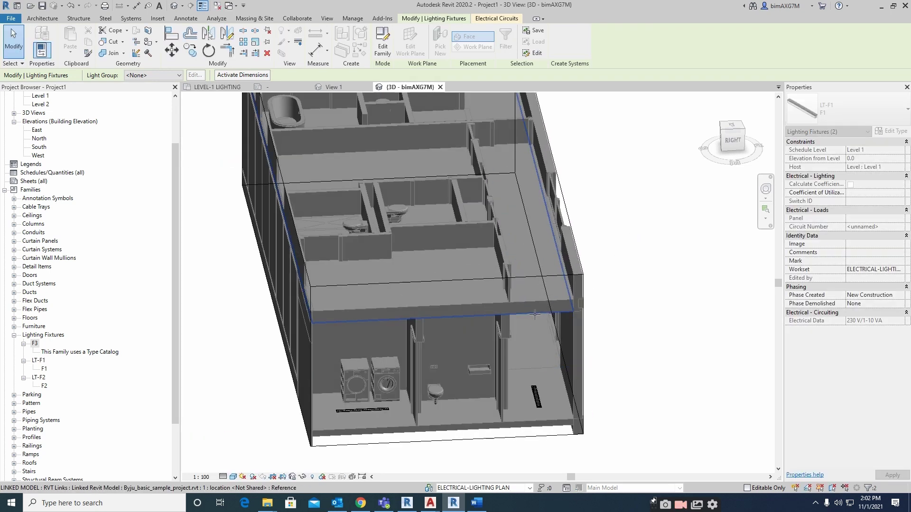
shift+middle_drag(520, 348, 497, 242)
shift+middle_drag(546, 335, 590, 405)
scroll(516, 380, down, 2)
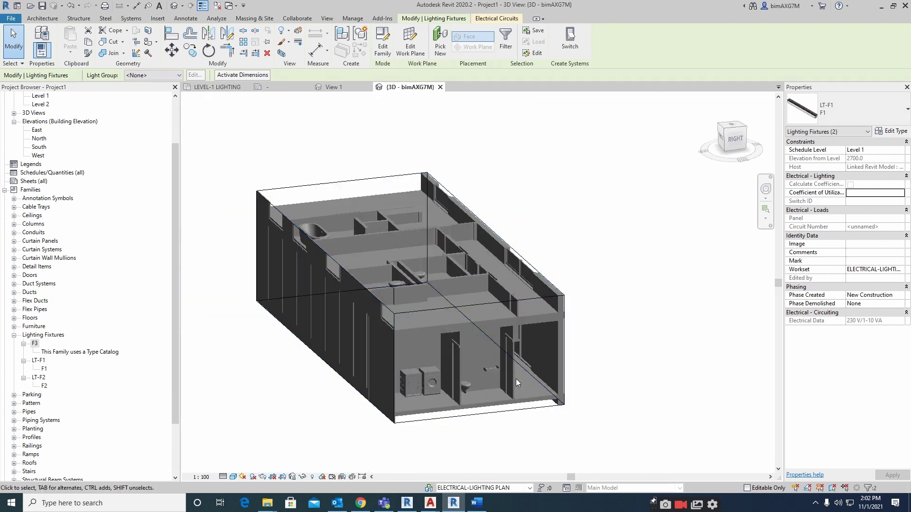
middle_drag(516, 381, 593, 253)
click(545, 387)
Select all ten lighting fixtures in 3D, check they sit at 2700, then return to Word
middle_drag(474, 262, 545, 262)
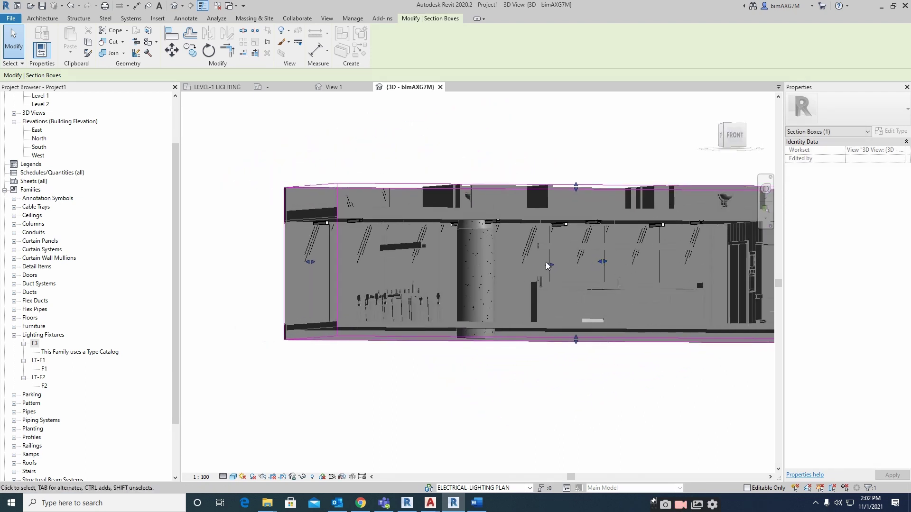
scroll(299, 235, down, 1)
drag(233, 193, 688, 346)
scroll(522, 319, up, 2)
shift+middle_drag(520, 320, 539, 349)
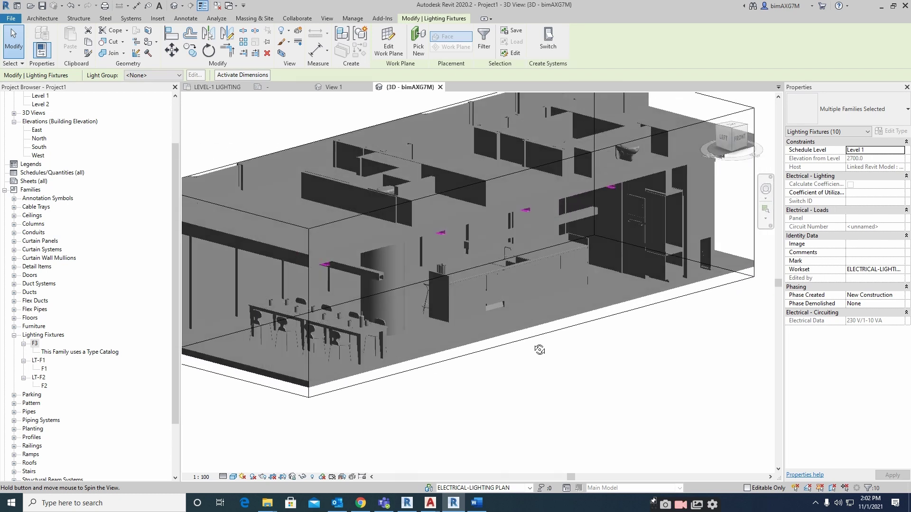
click(473, 504)
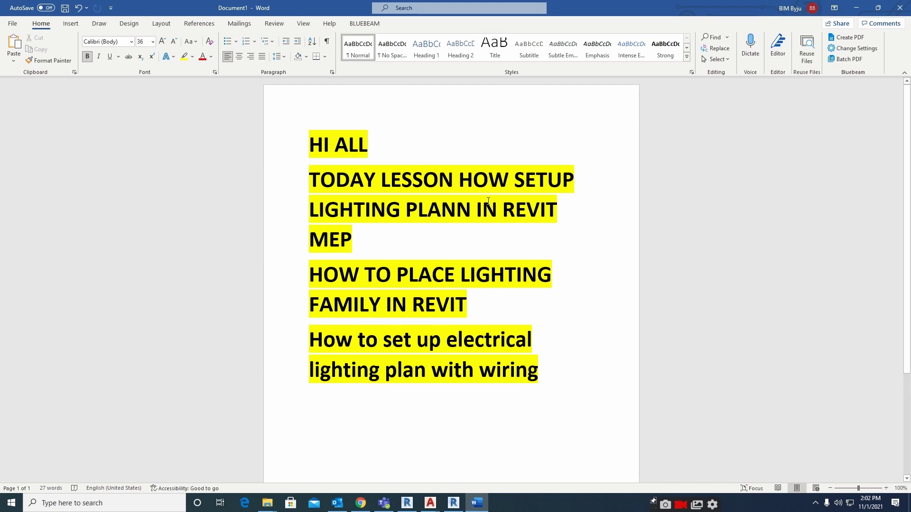
Delete the extra N so the heading reads 'LIGHTING PLAN IN REVIT MEP'
key(Delete)
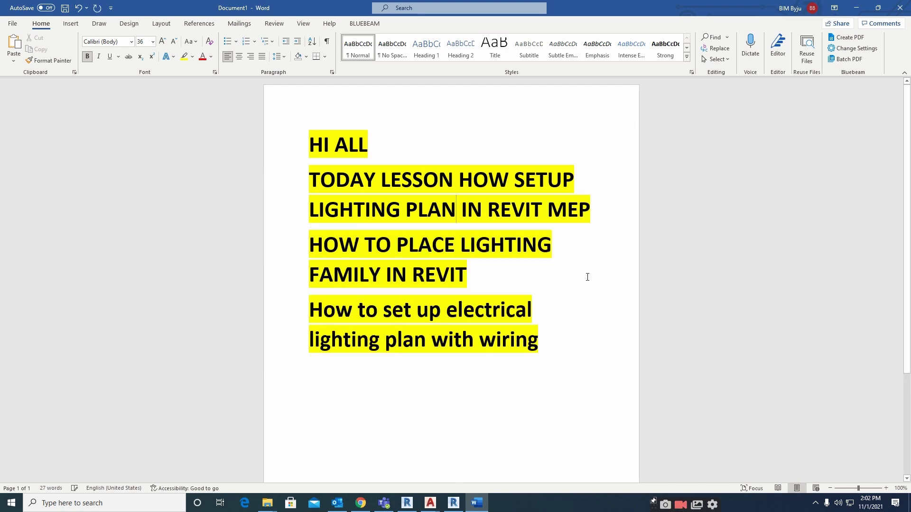